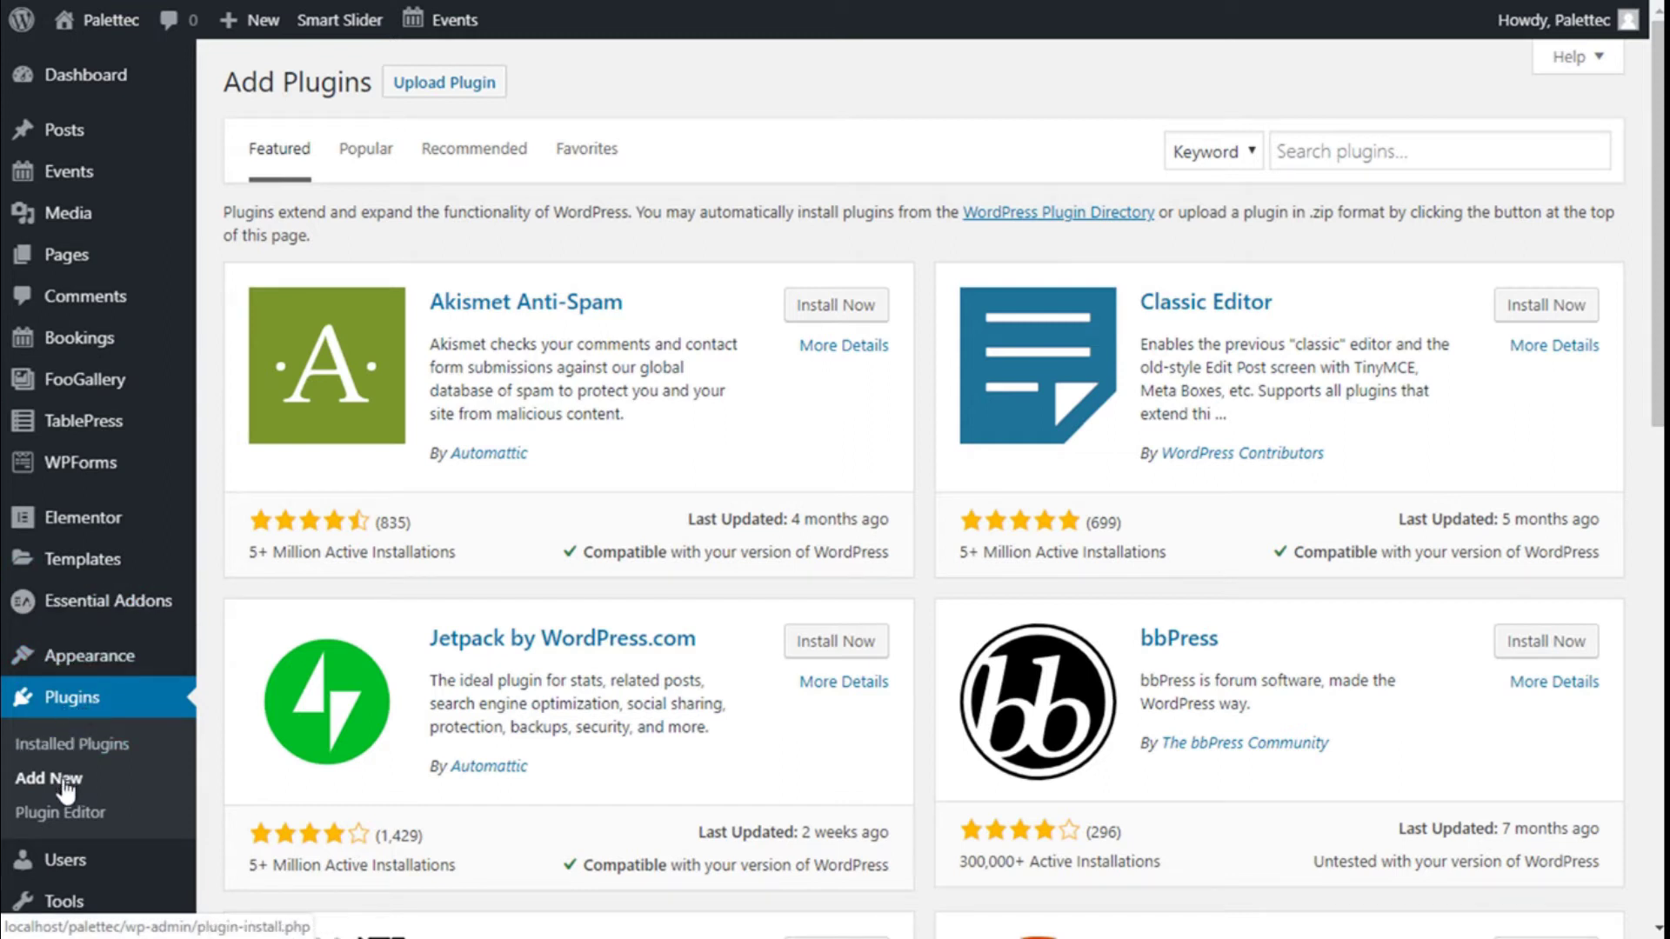
# On the Add Plugins page, click into the empty plugin search box
pyautogui.click(1281, 149)
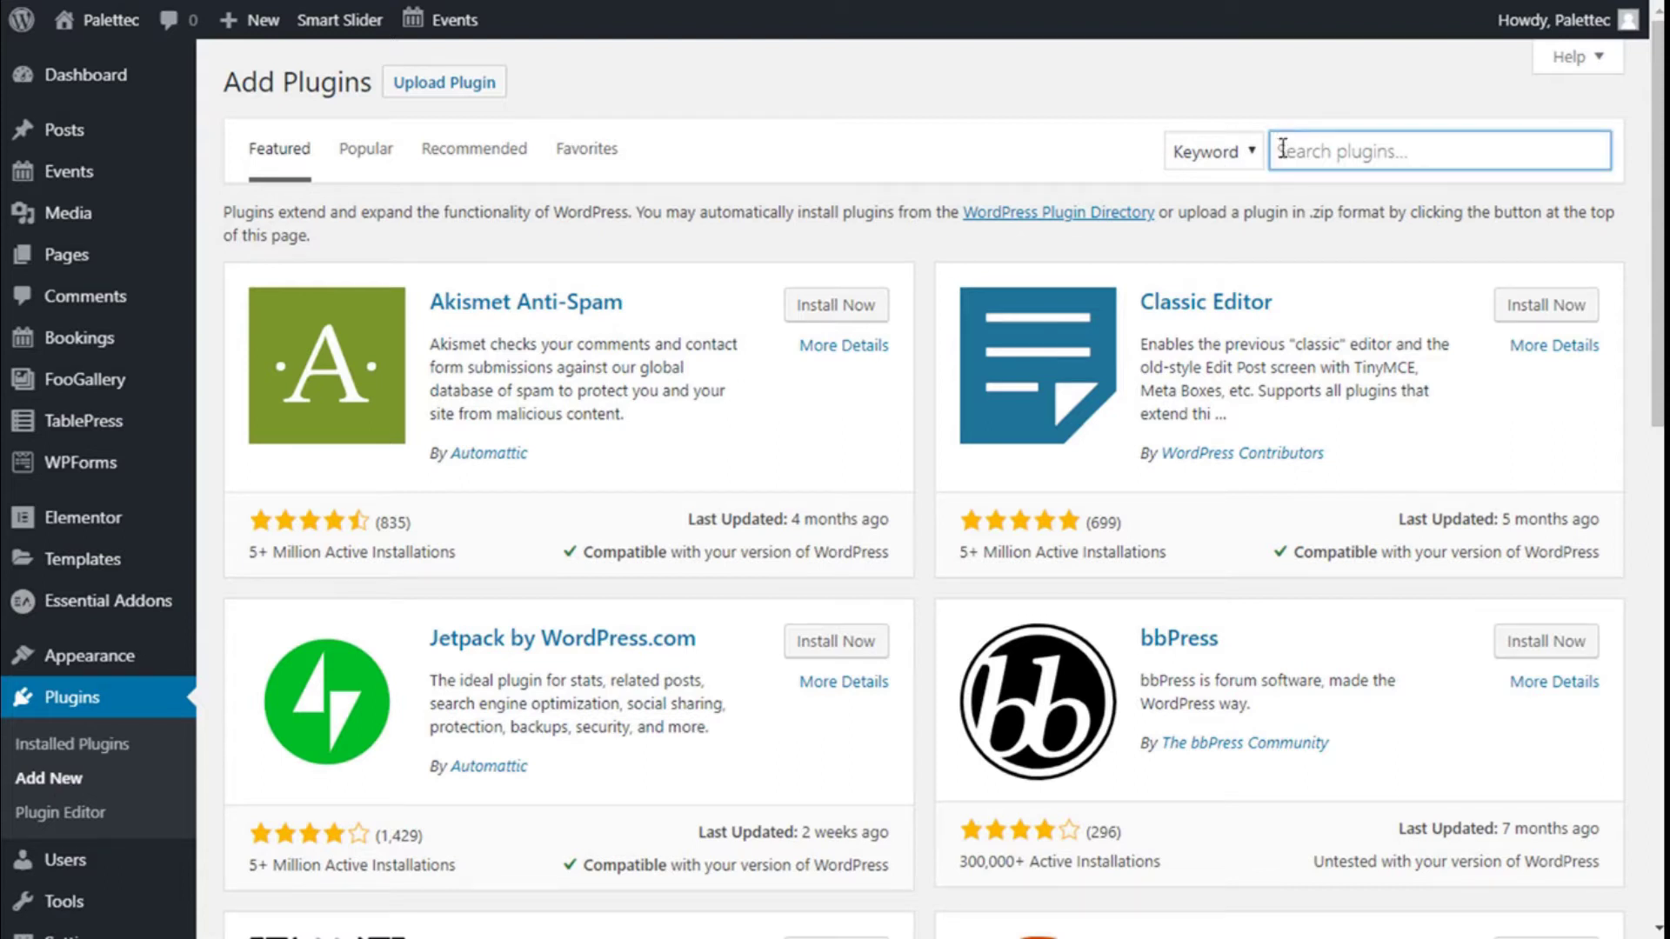
# Search plugins for 'happy elementor' and install Happy Elementor Addons
pyautogui.write('Eappy ele')
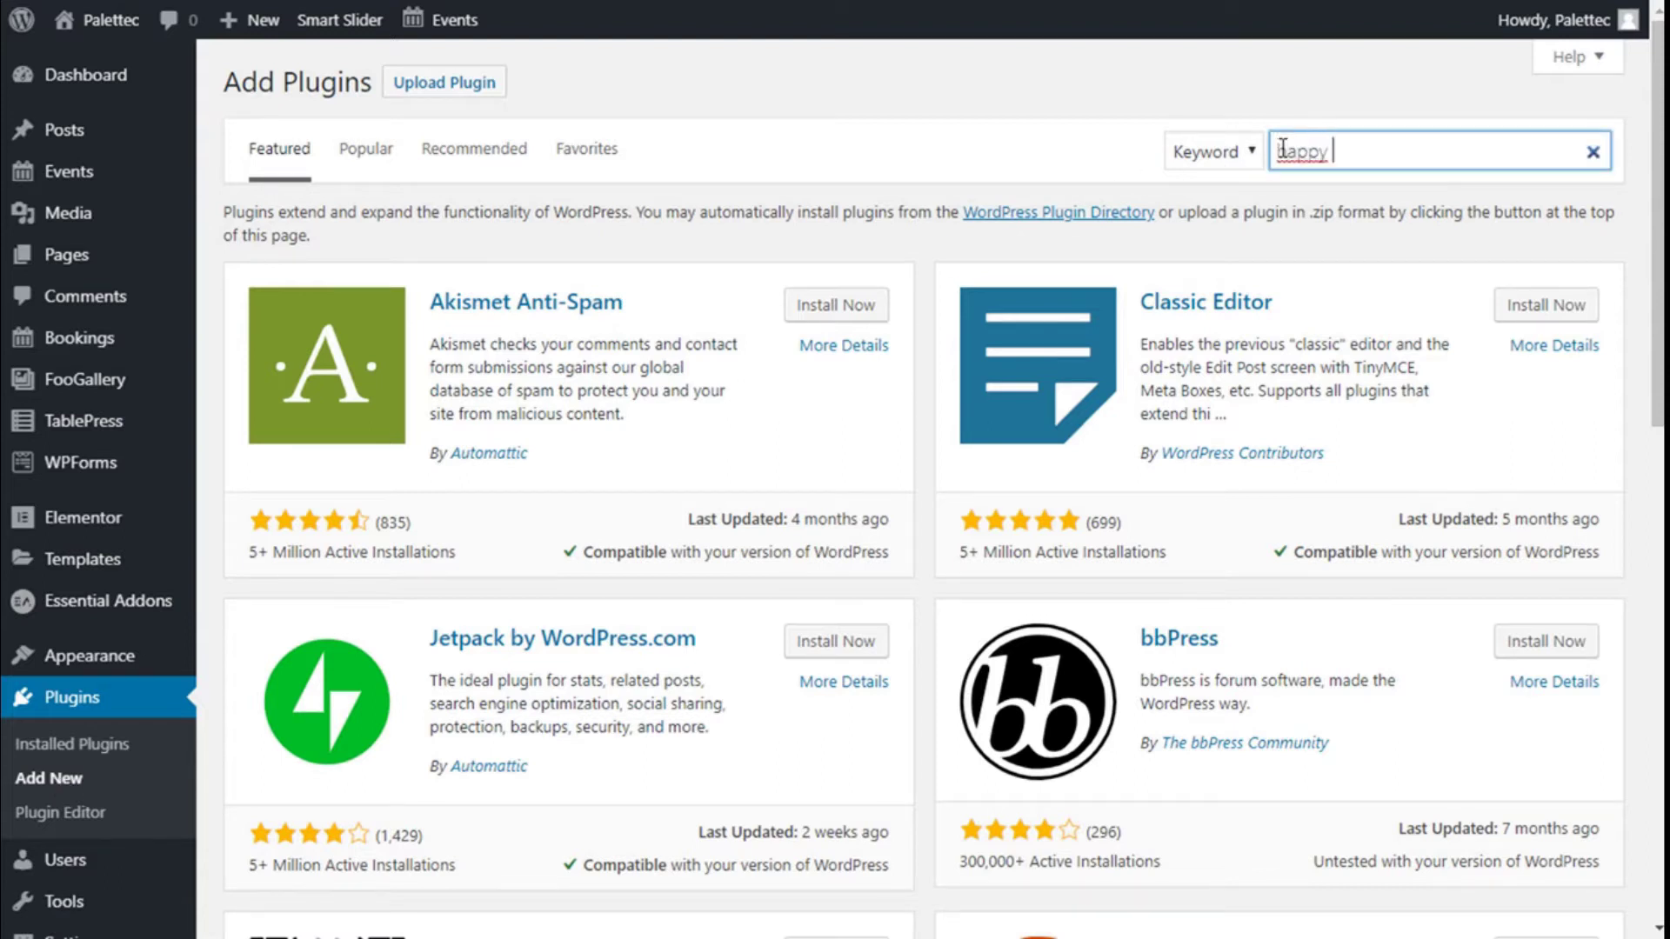
pyautogui.write('mentor')
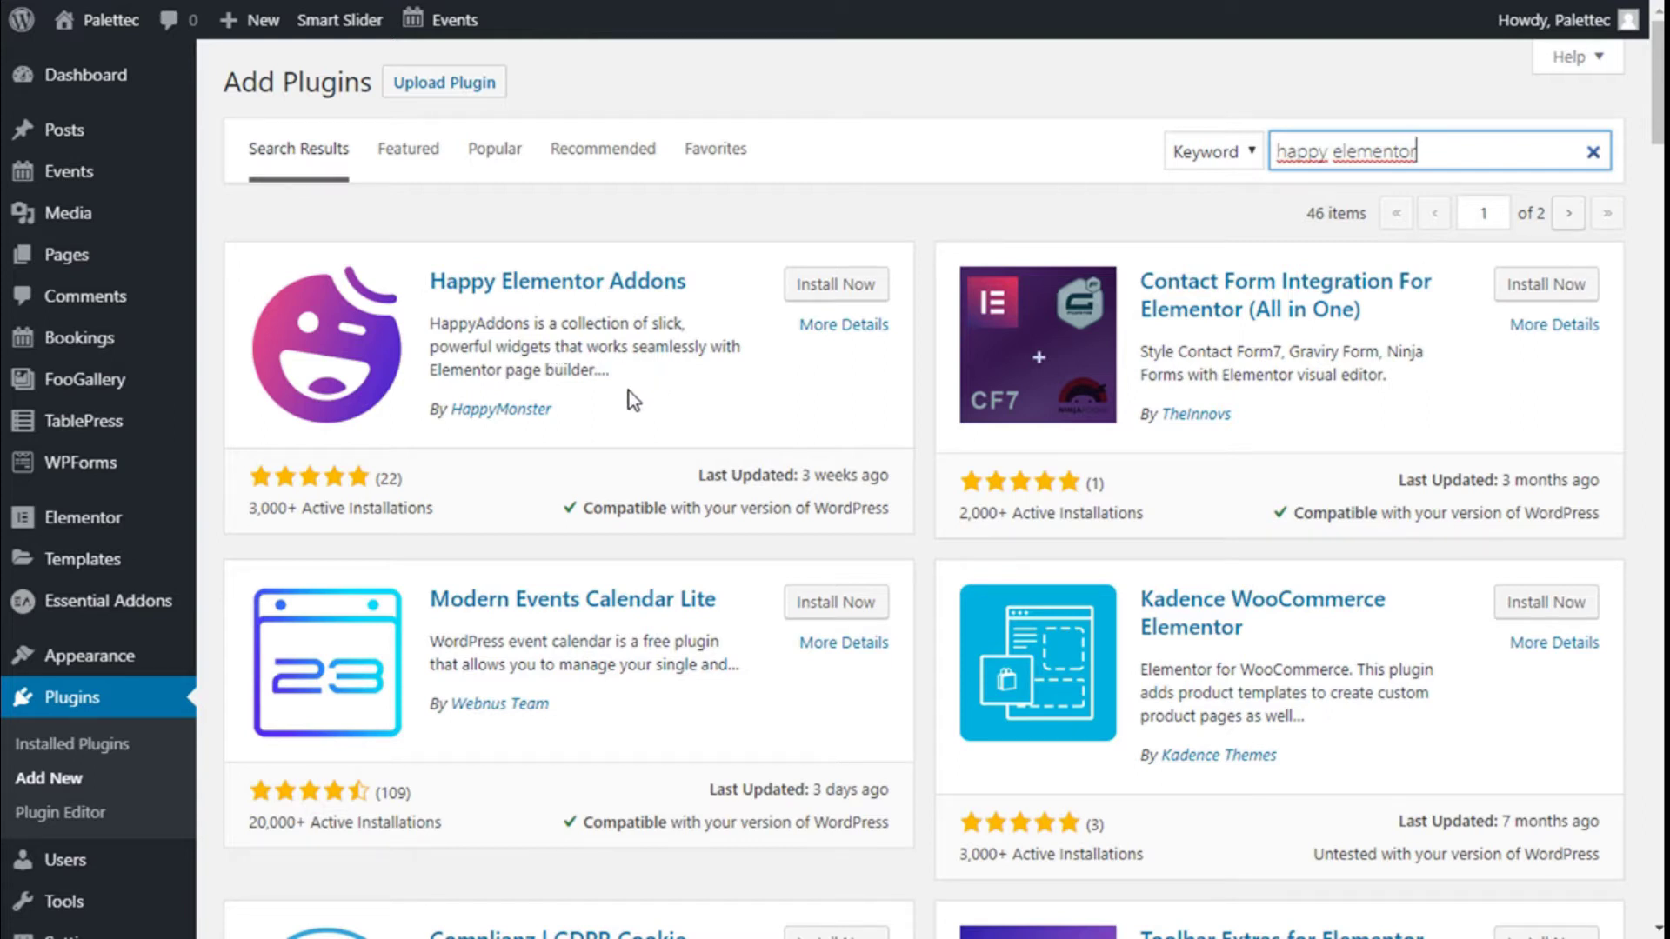
pyautogui.click(802, 295)
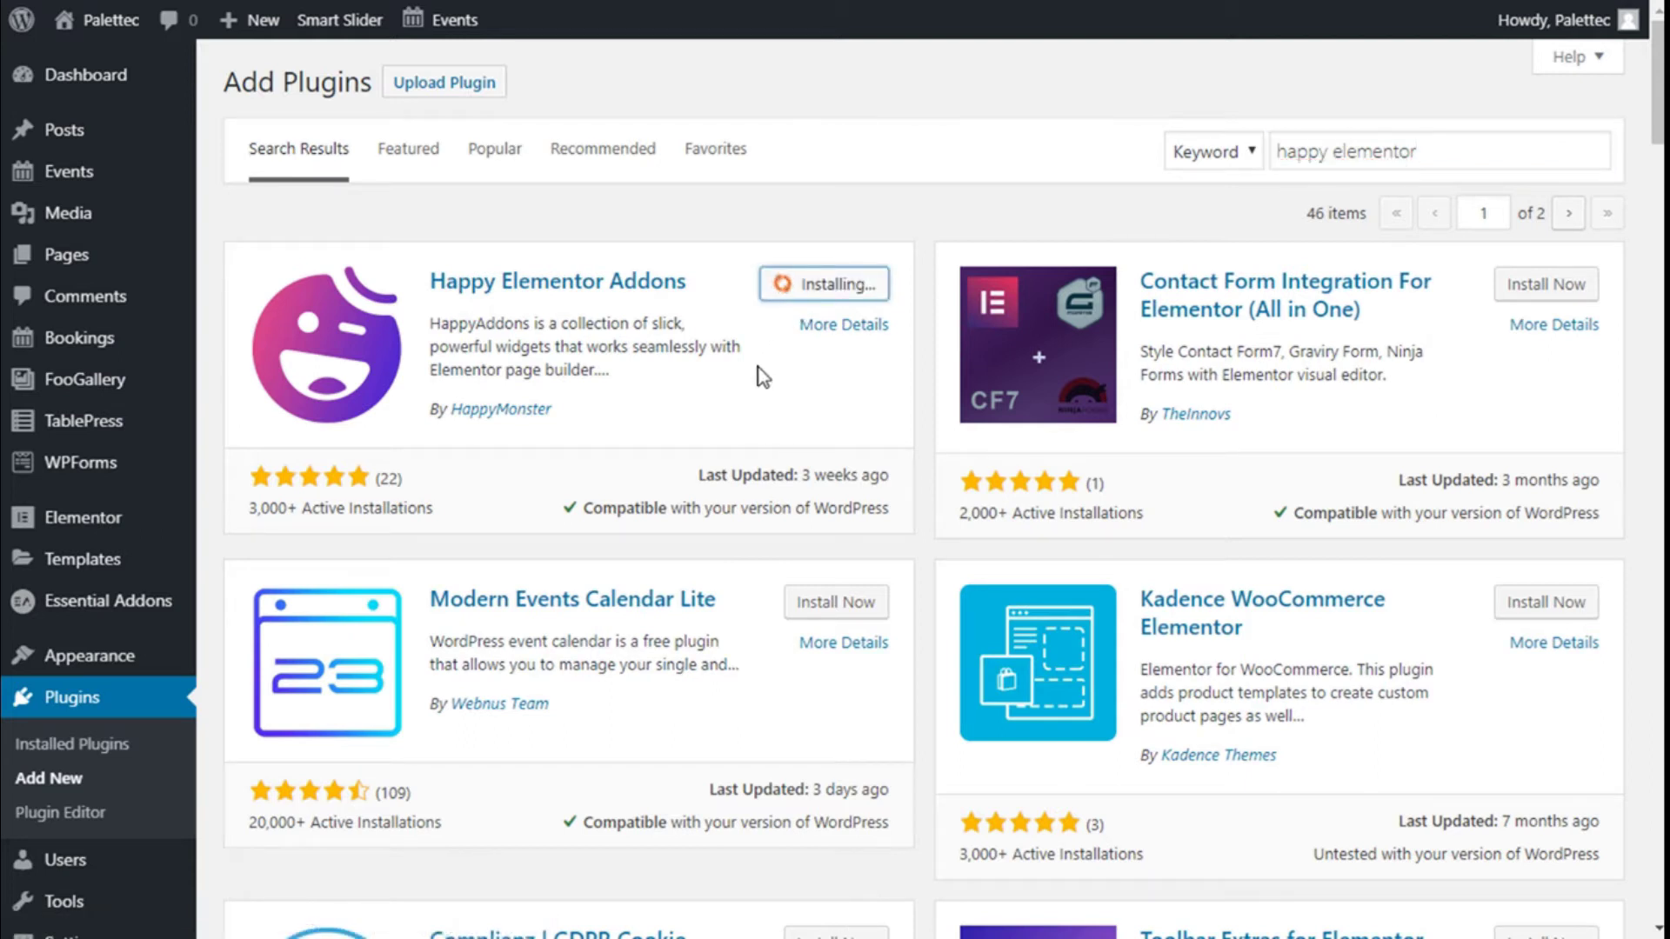
# Activate Happy Elementor Addons, then edit the Home Page from All Pages with Elementor
pyautogui.click(828, 296)
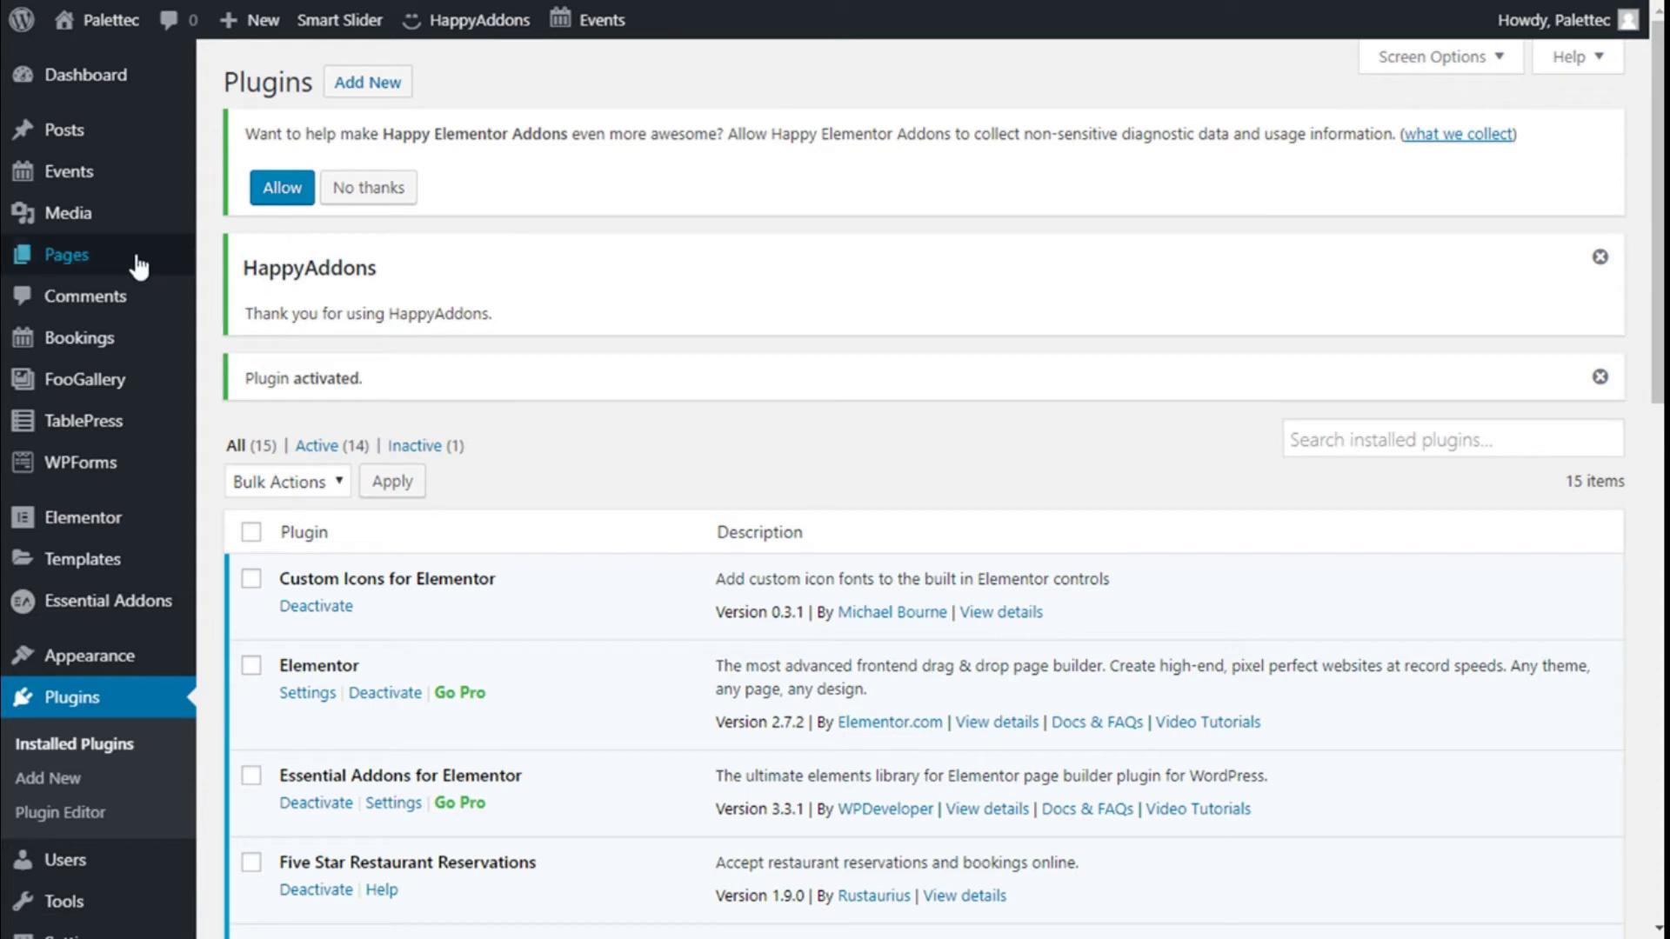
pyautogui.moveTo(132, 258)
pyautogui.click(231, 259)
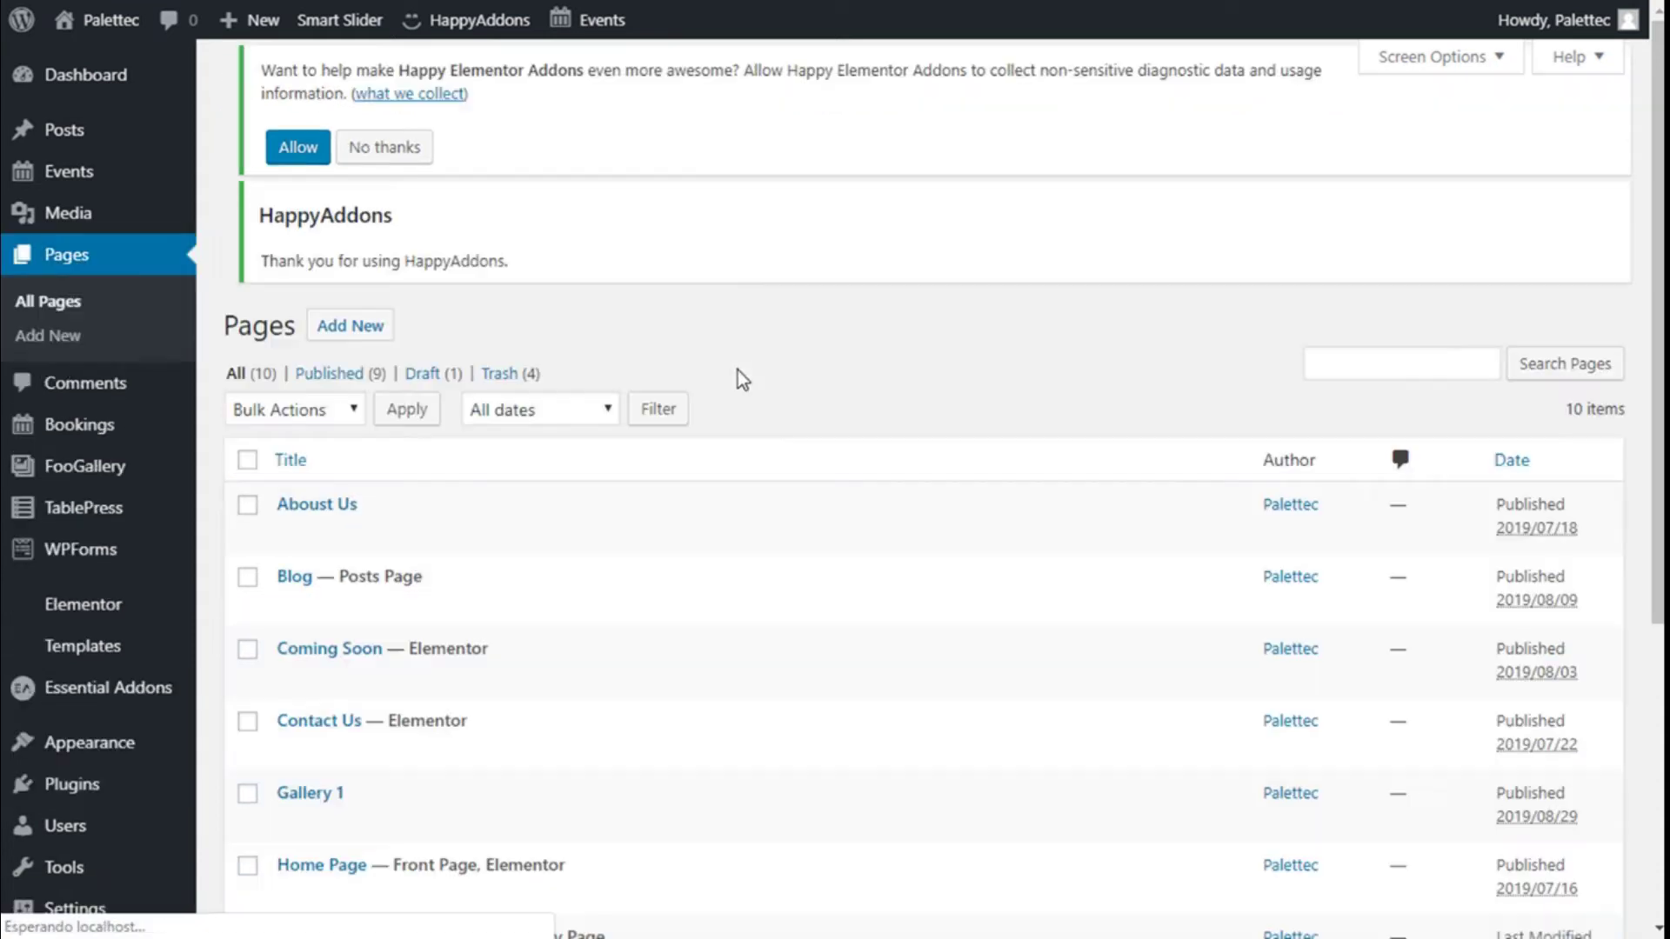
pyautogui.scroll(-5, 737, 371)
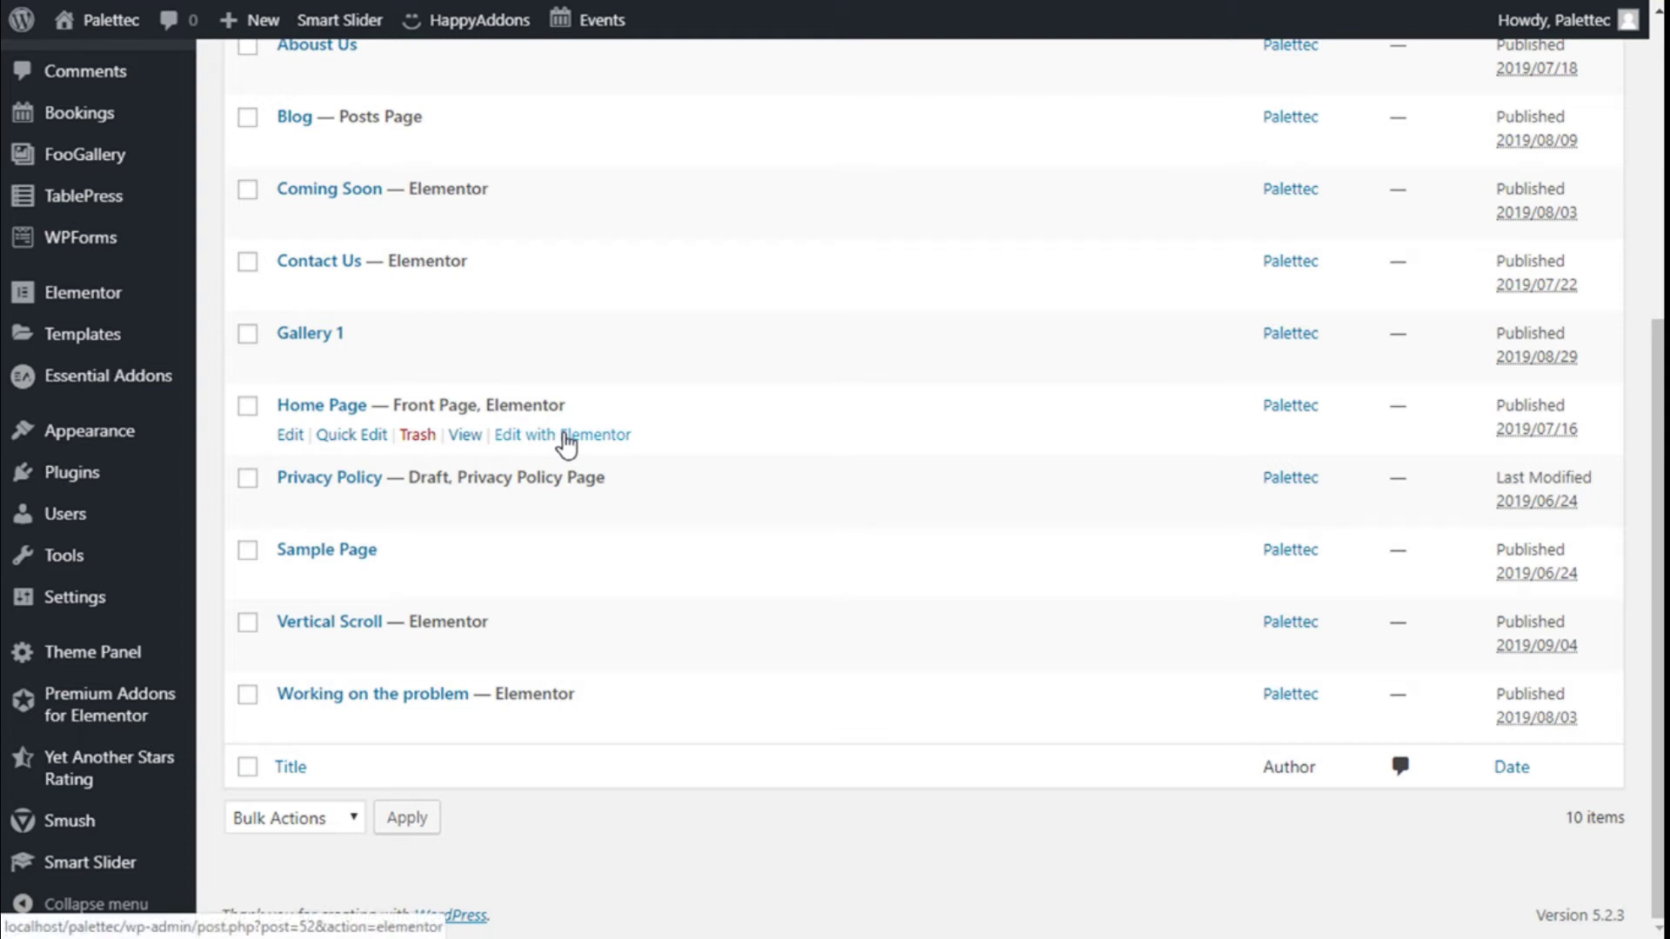
pyautogui.click(567, 434)
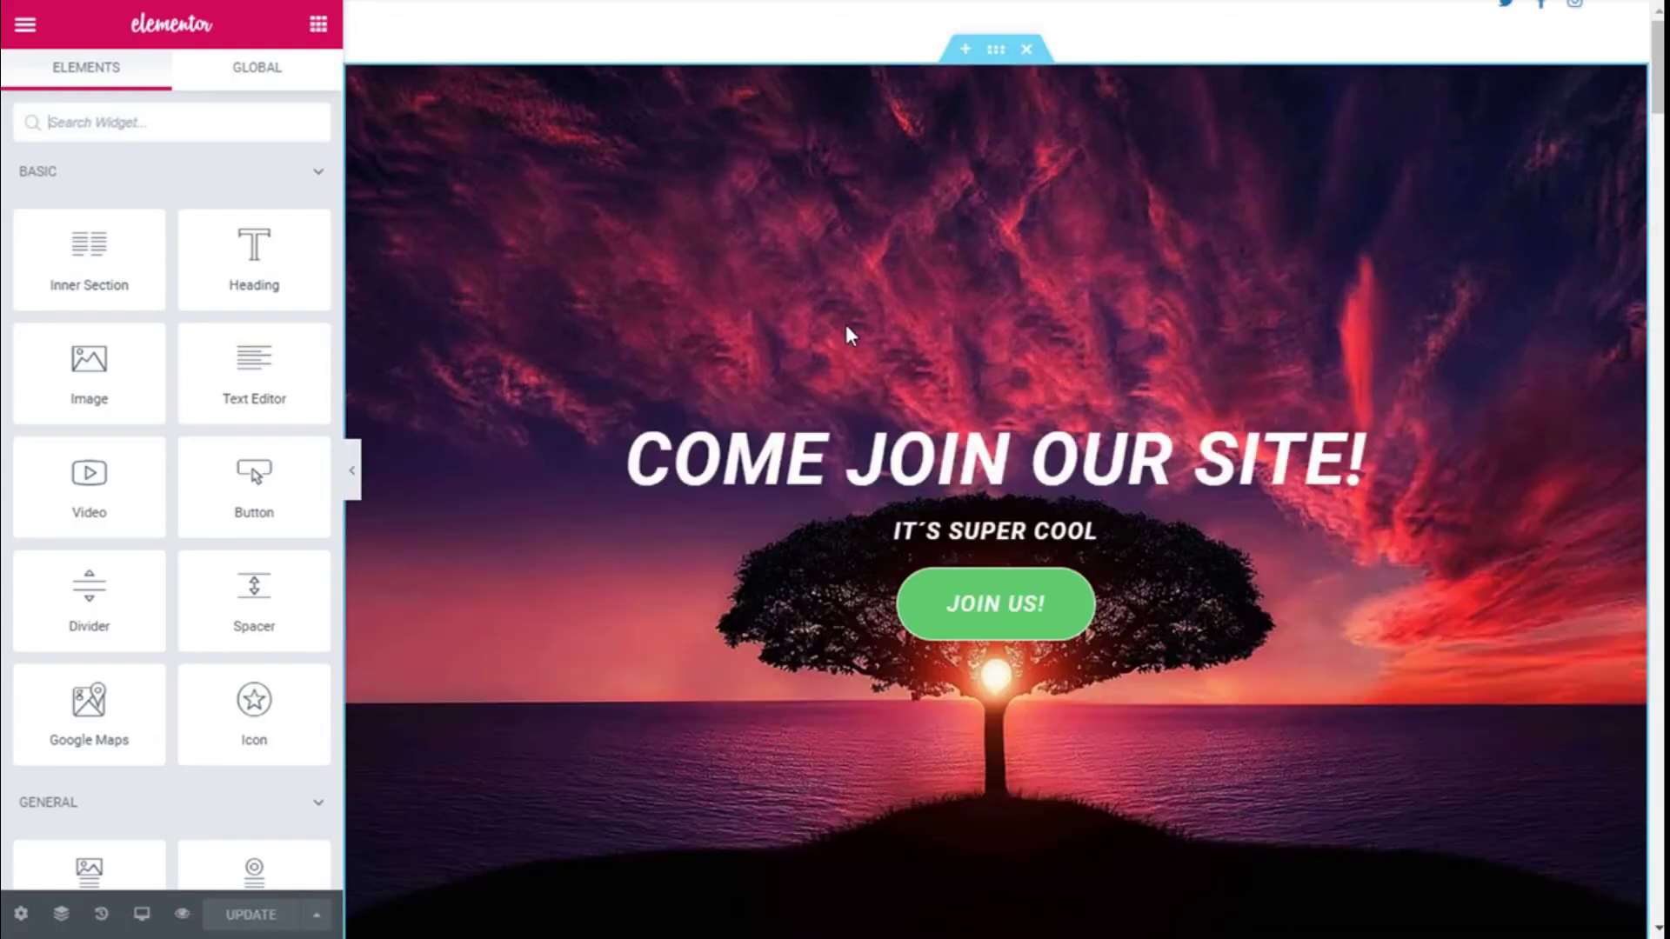
# Search widgets for 'skill' and drag Skill Bars into the empty home-page section
pyautogui.scroll(-10, 848, 347)
pyautogui.scroll(-20, 851, 360)
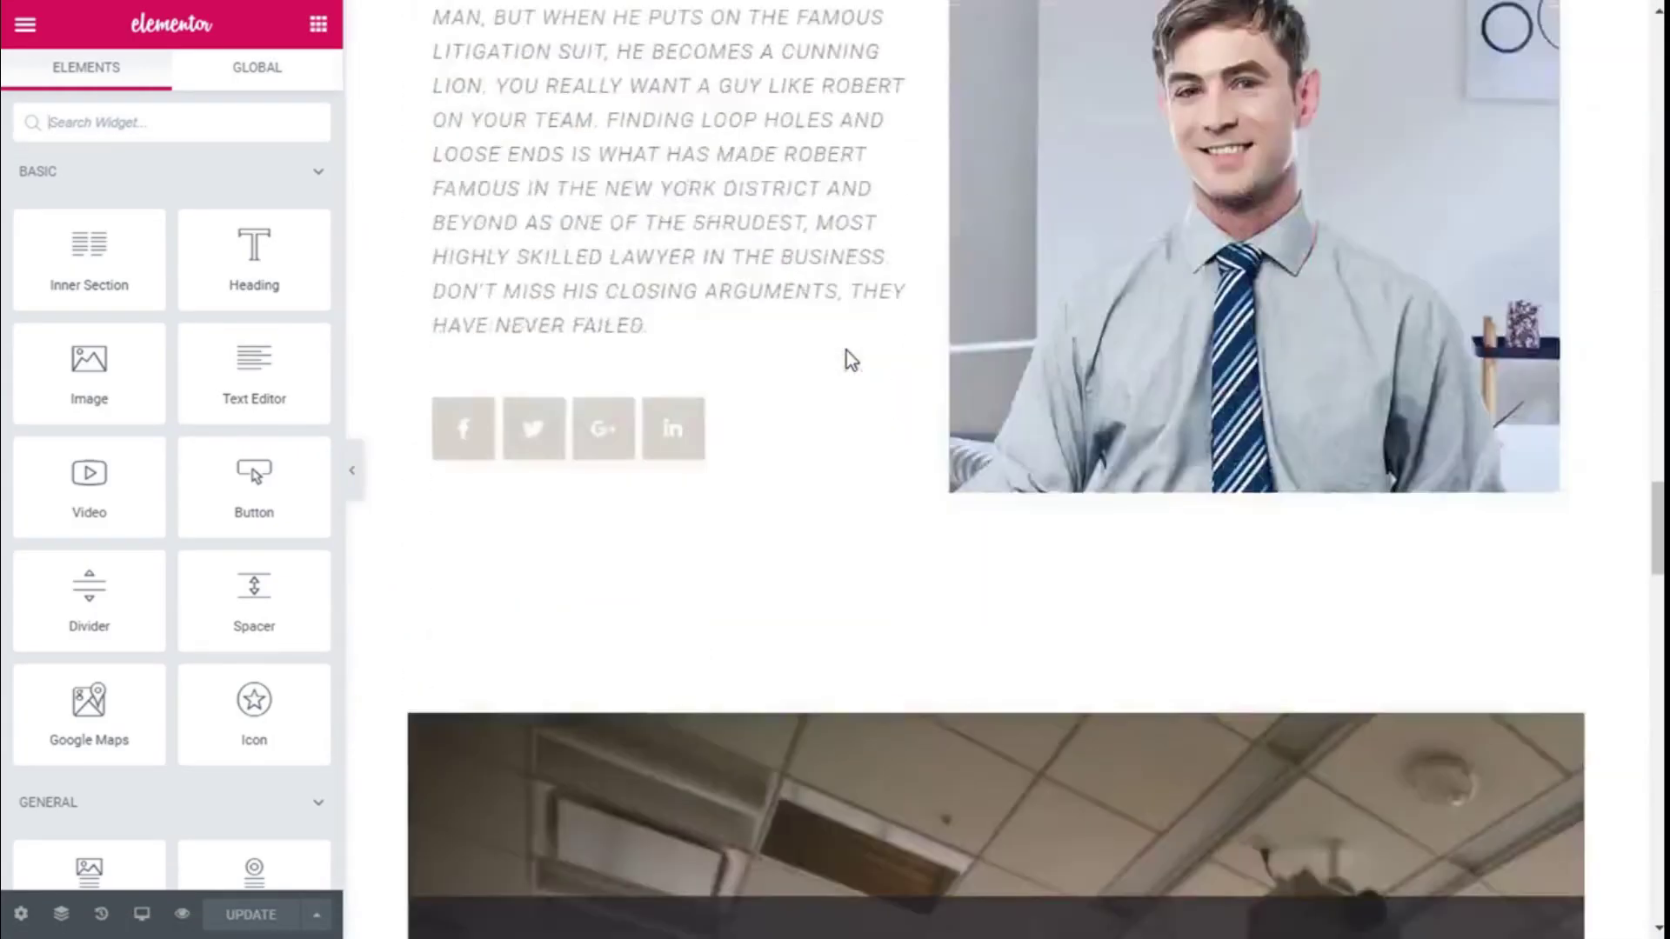
pyautogui.scroll(-8, 848, 356)
pyautogui.scroll(5, 783, 392)
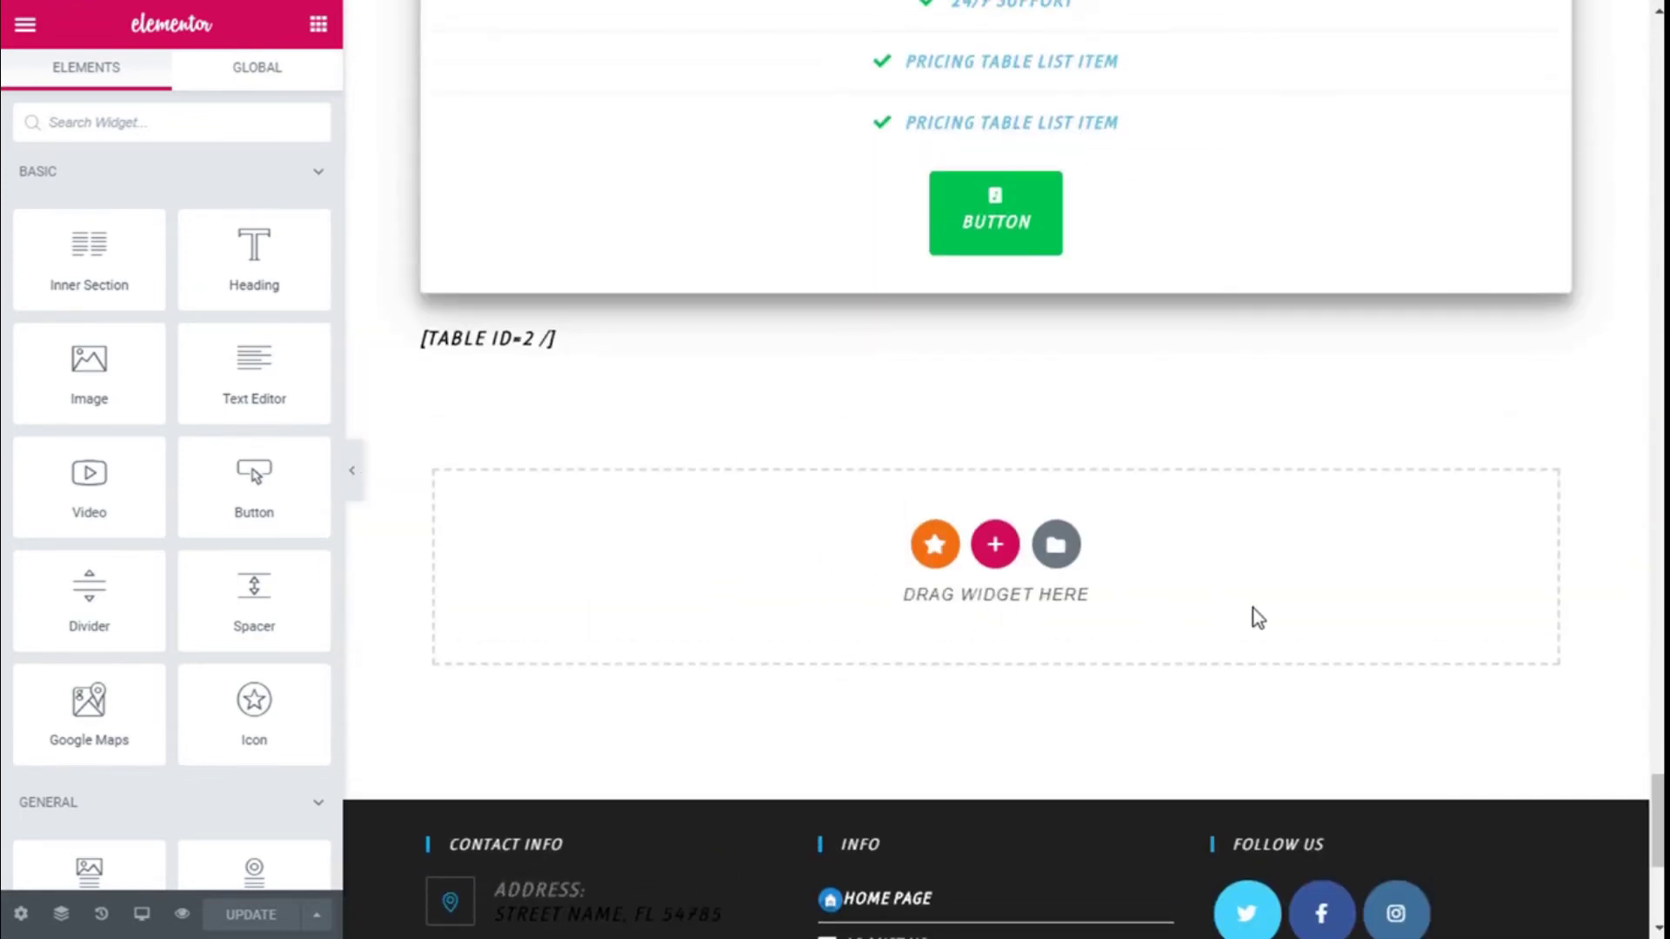
pyautogui.click(62, 116)
pyautogui.write('skill')
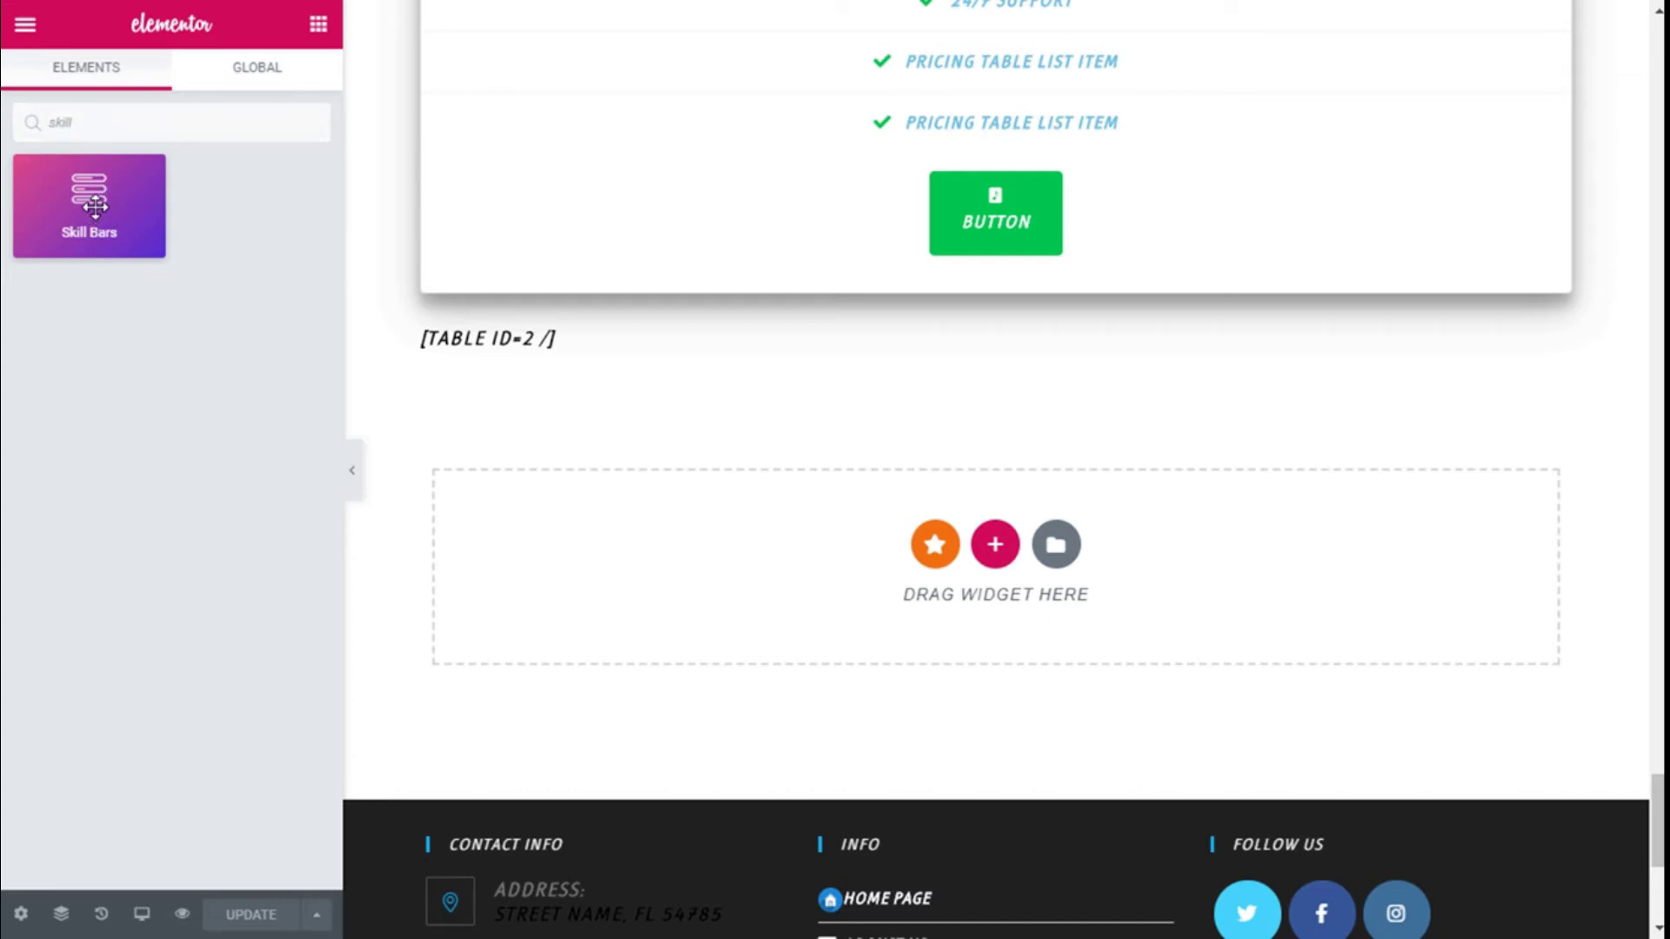
pyautogui.moveTo(95, 206); pyautogui.dragTo(884, 602)
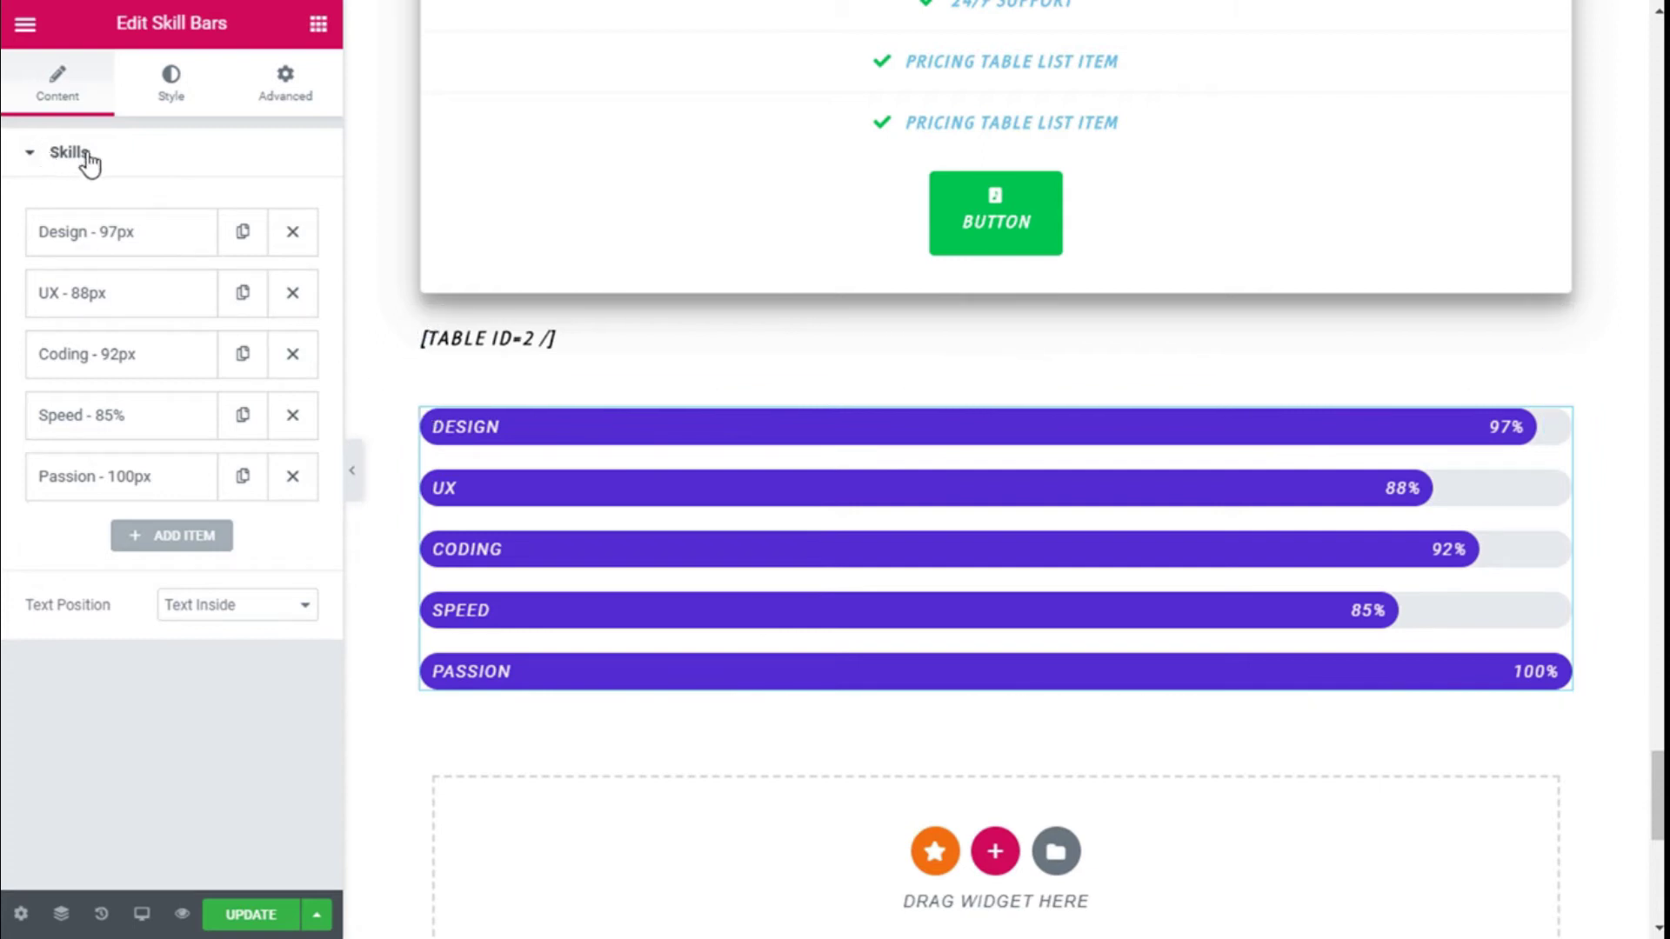
# Rename the first skill from Design to Agility and change its level from 97 to 90
pyautogui.click(74, 250)
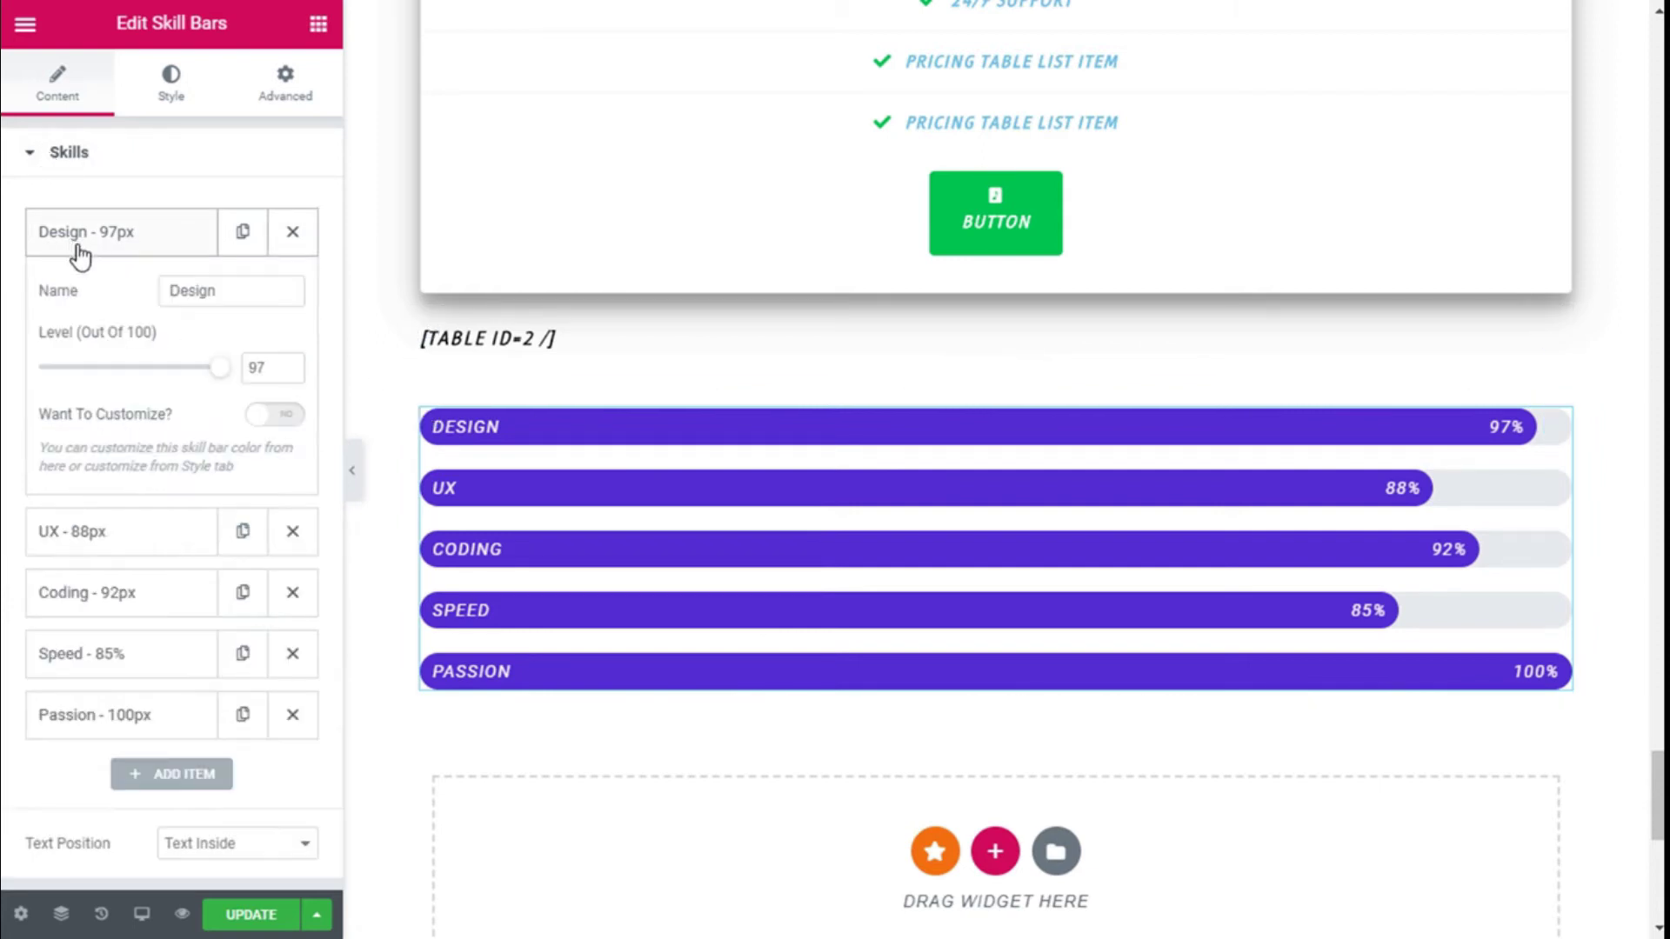
pyautogui.doubleClick(208, 290)
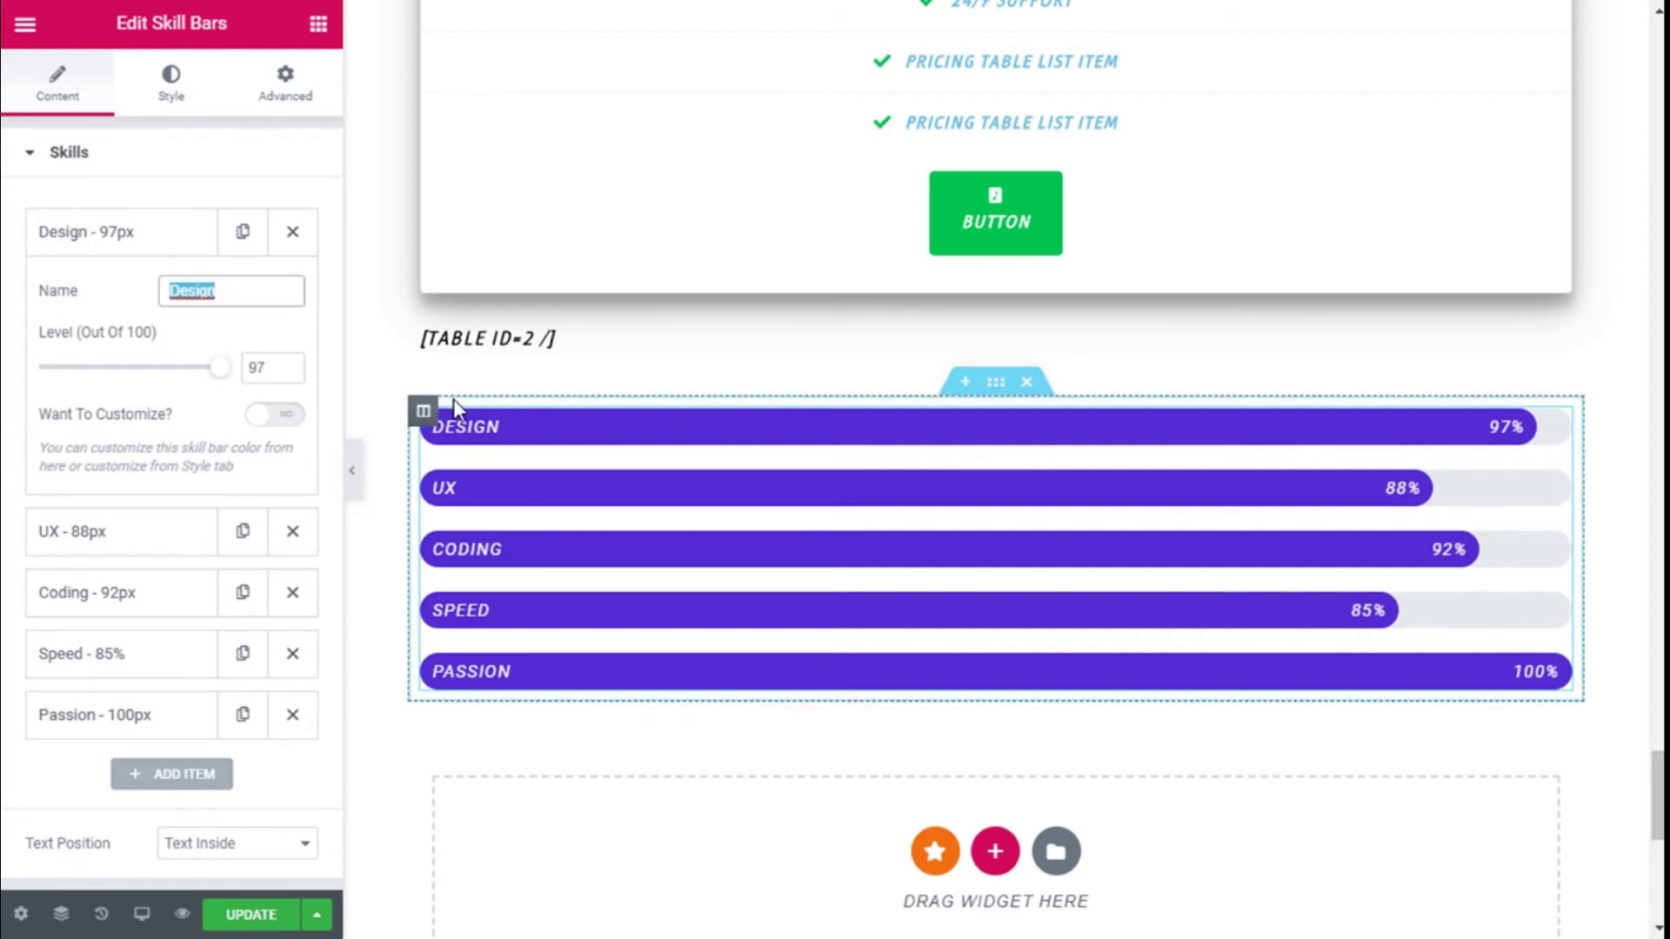
pyautogui.write('Agil')
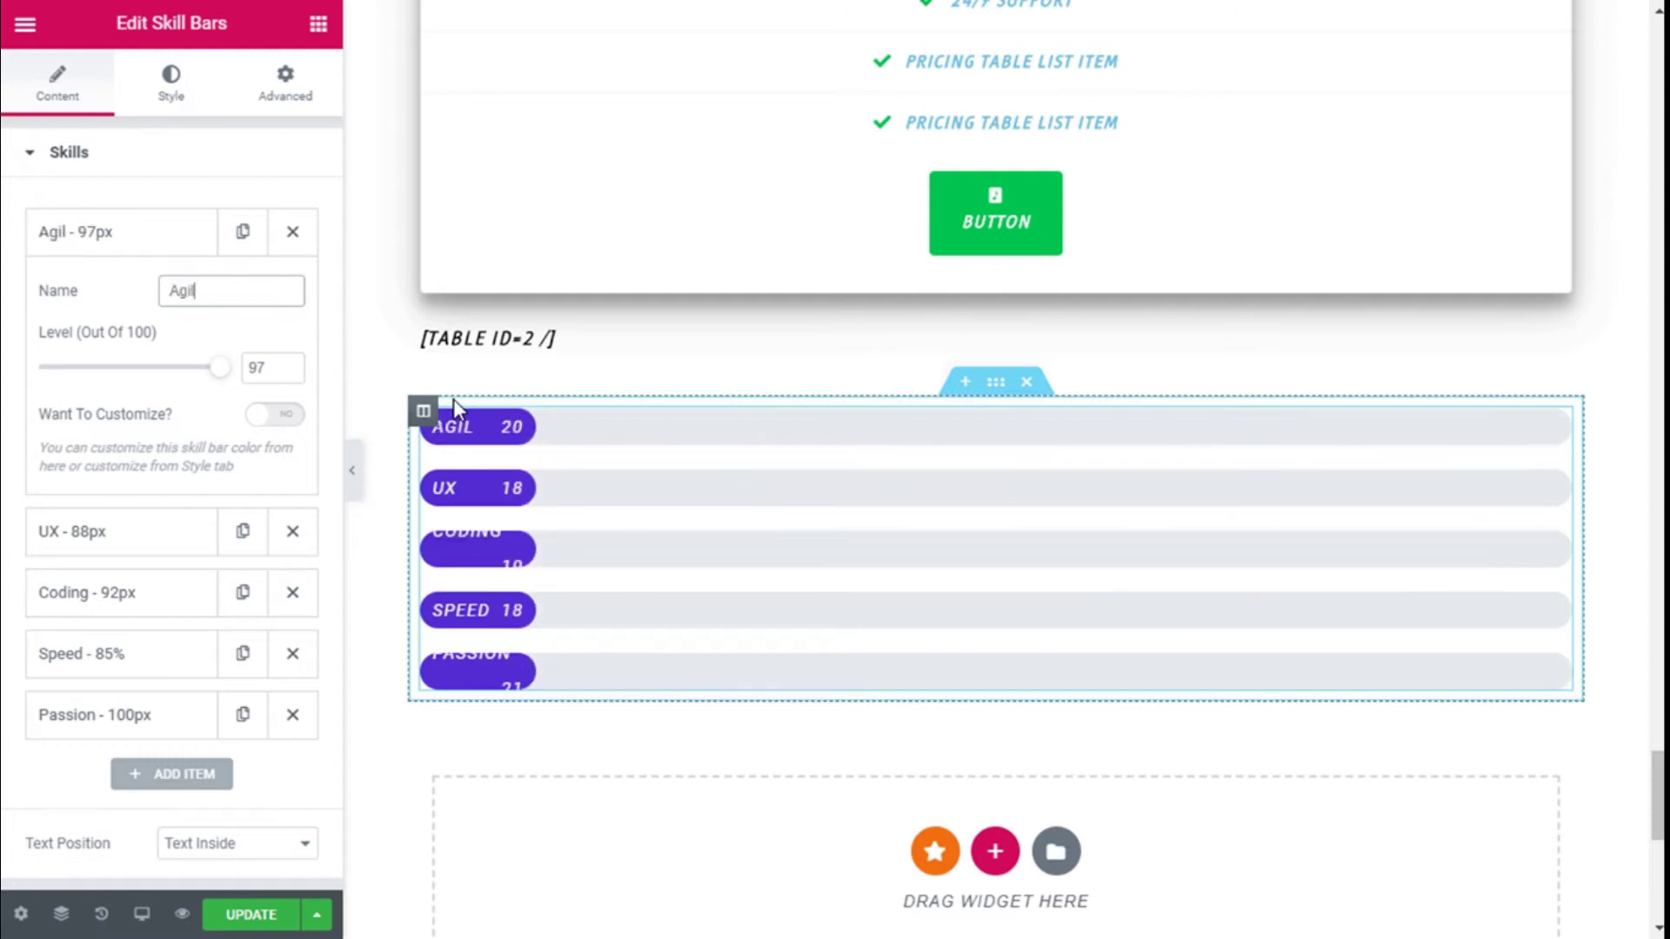
pyautogui.write('ity')
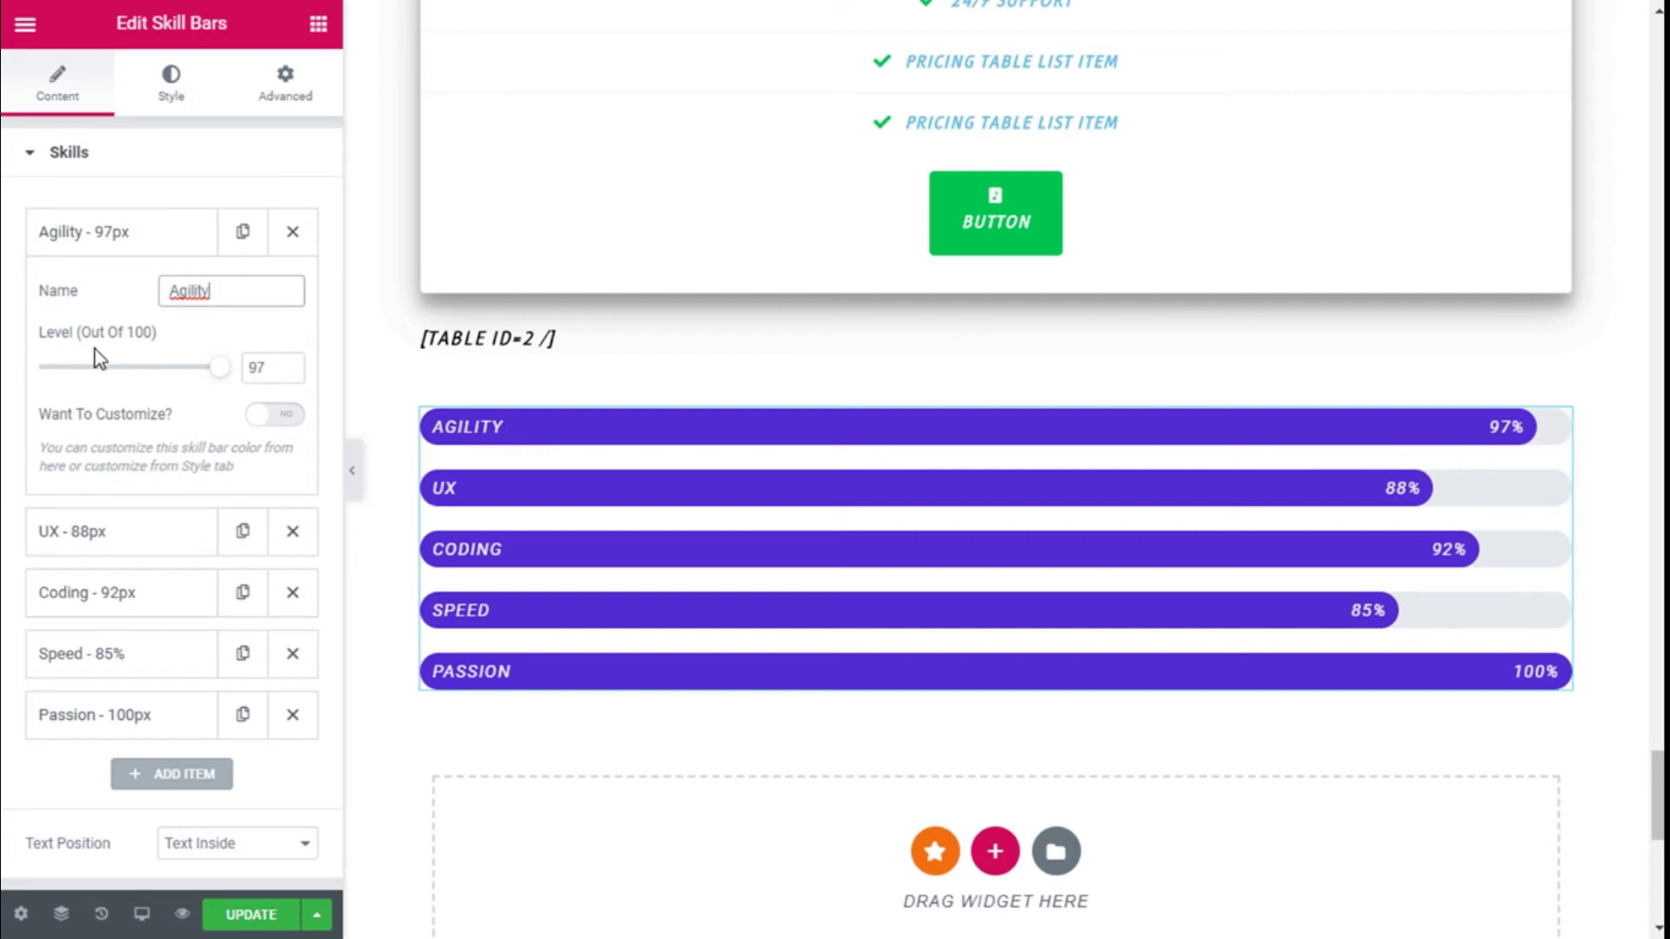
pyautogui.click(271, 368)
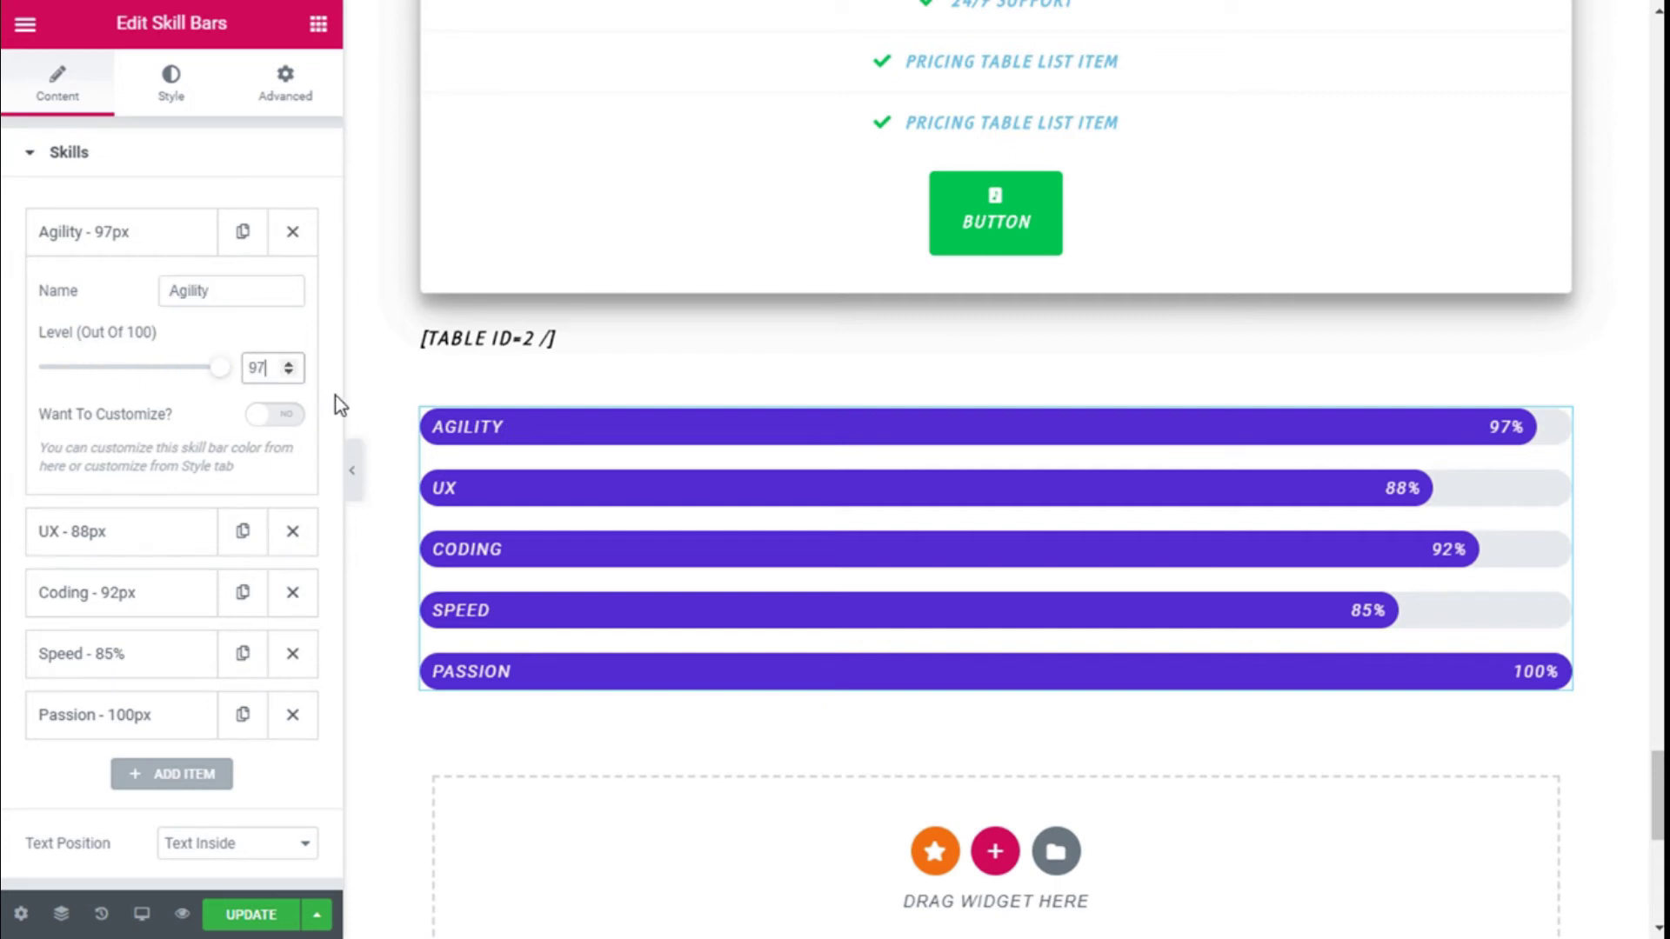
pyautogui.press('BackSpace')
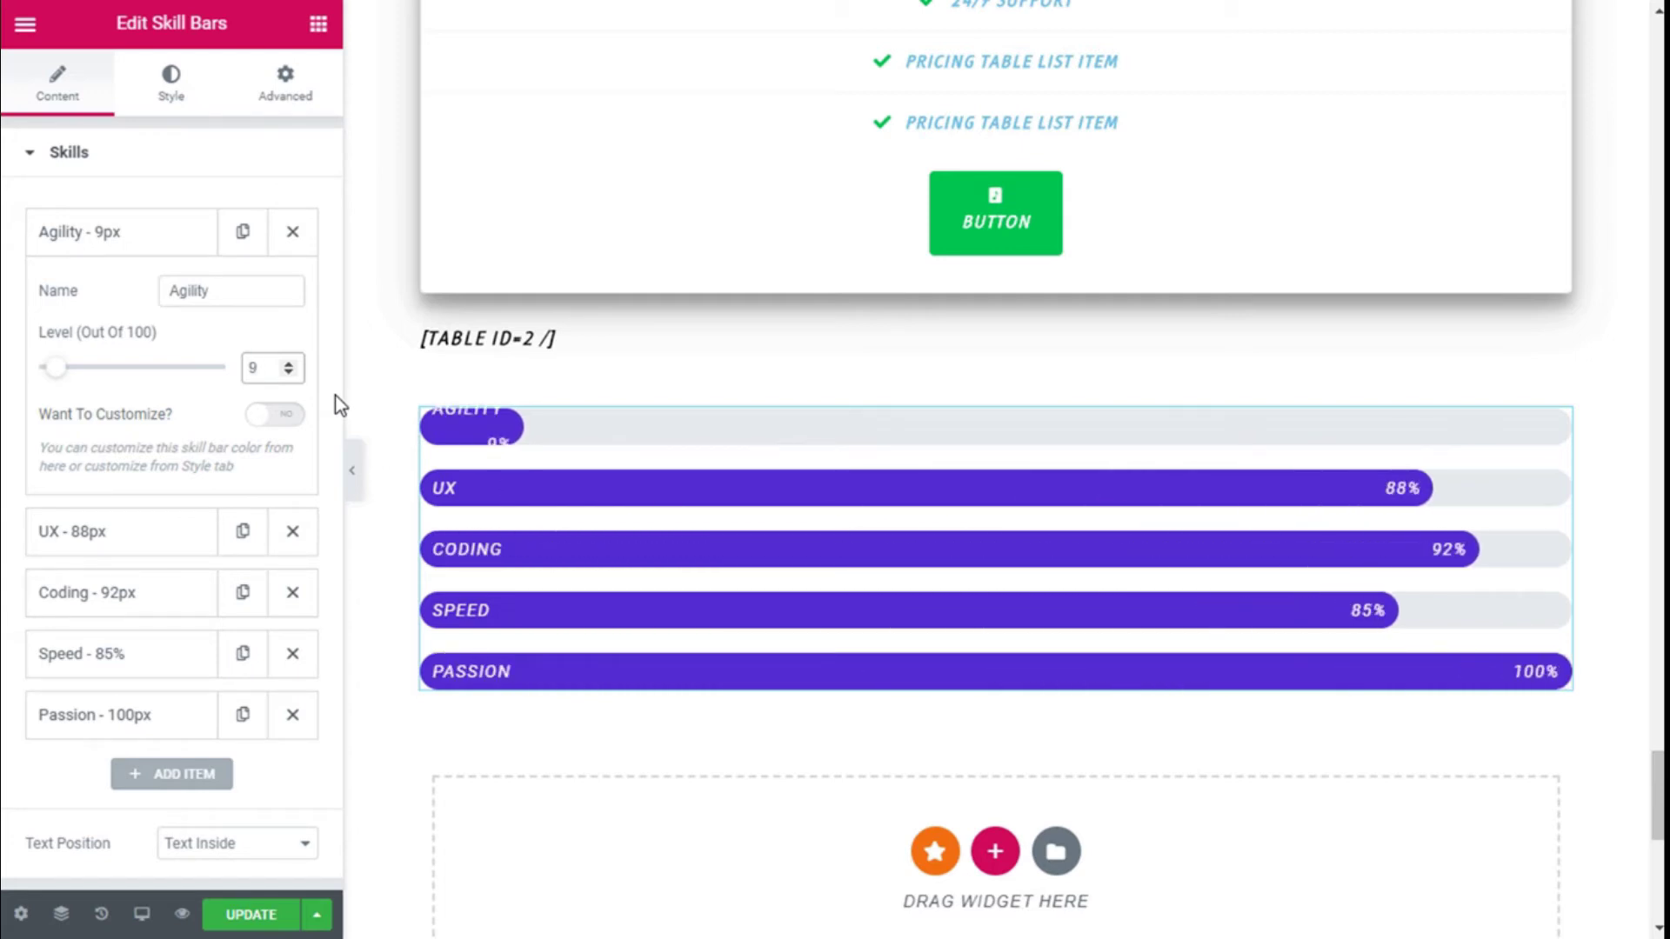
pyautogui.write('0')
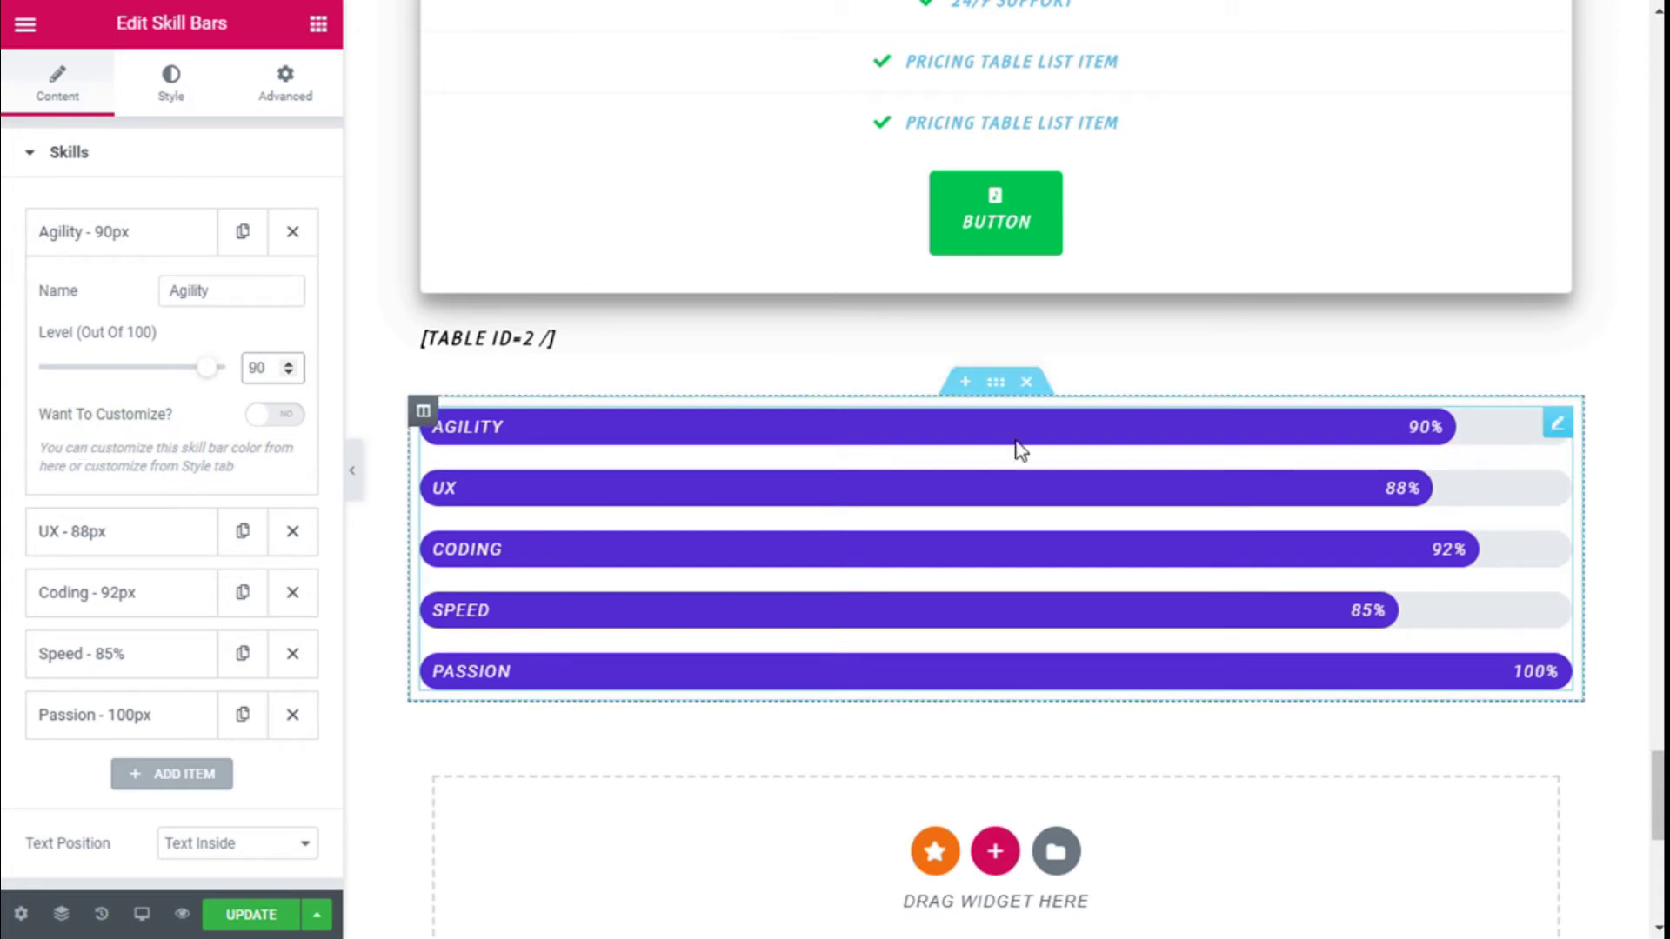
# Enable custom colours for Agility, with green text and a grey level colour
pyautogui.click(279, 417)
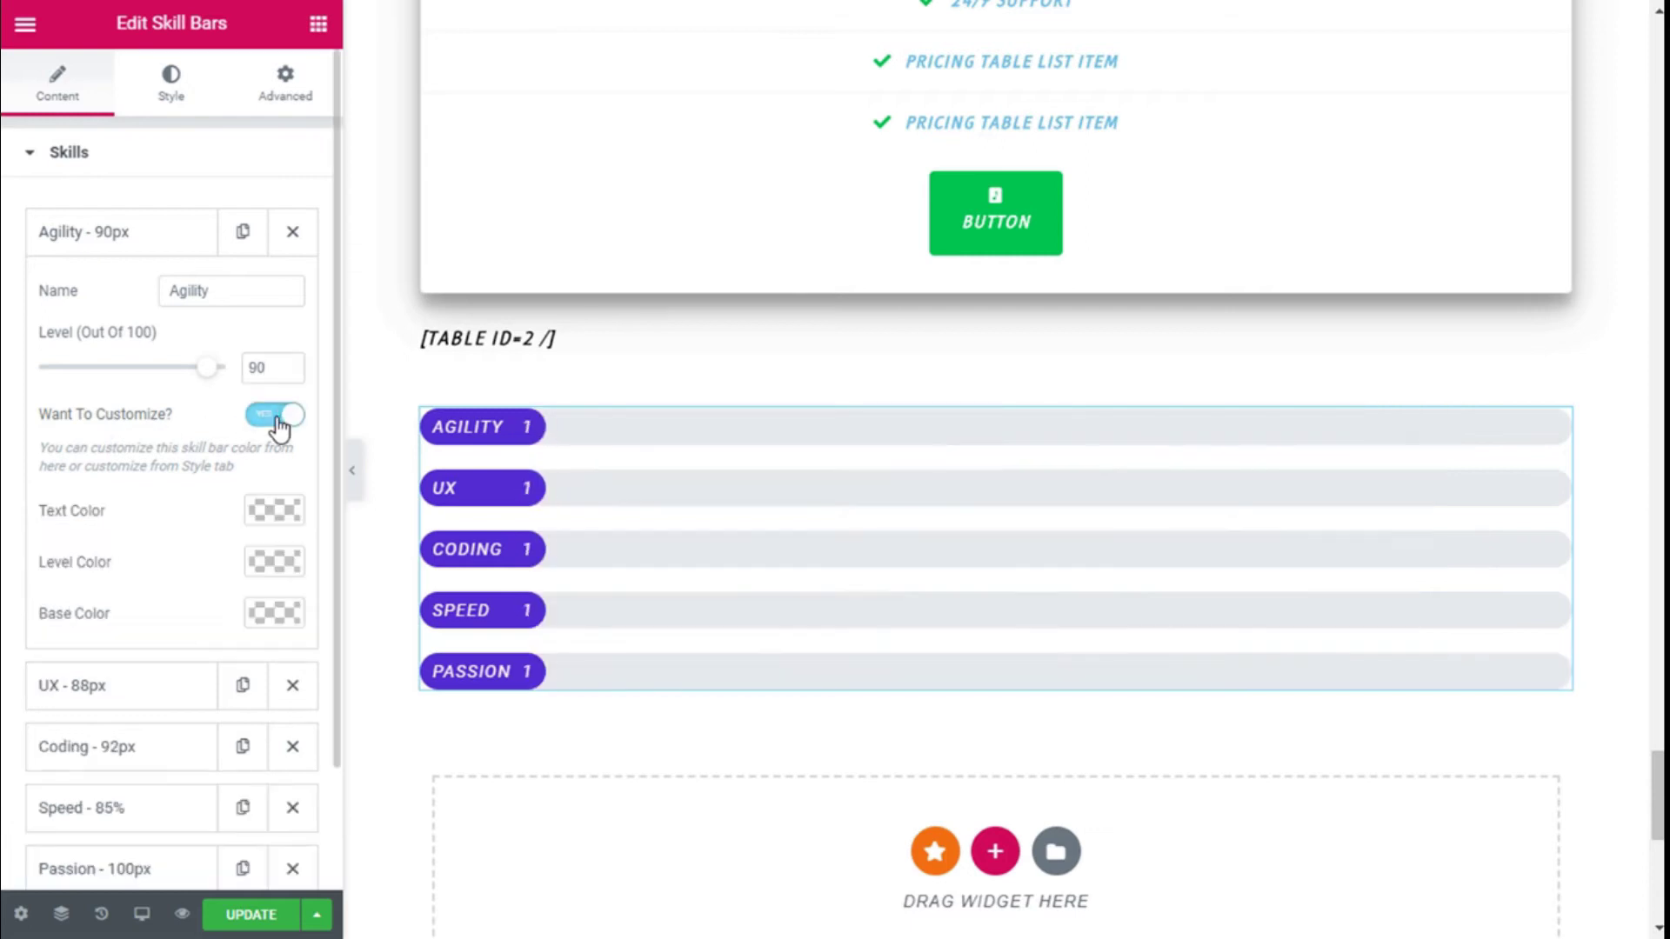
pyautogui.scroll(-1, 255, 437)
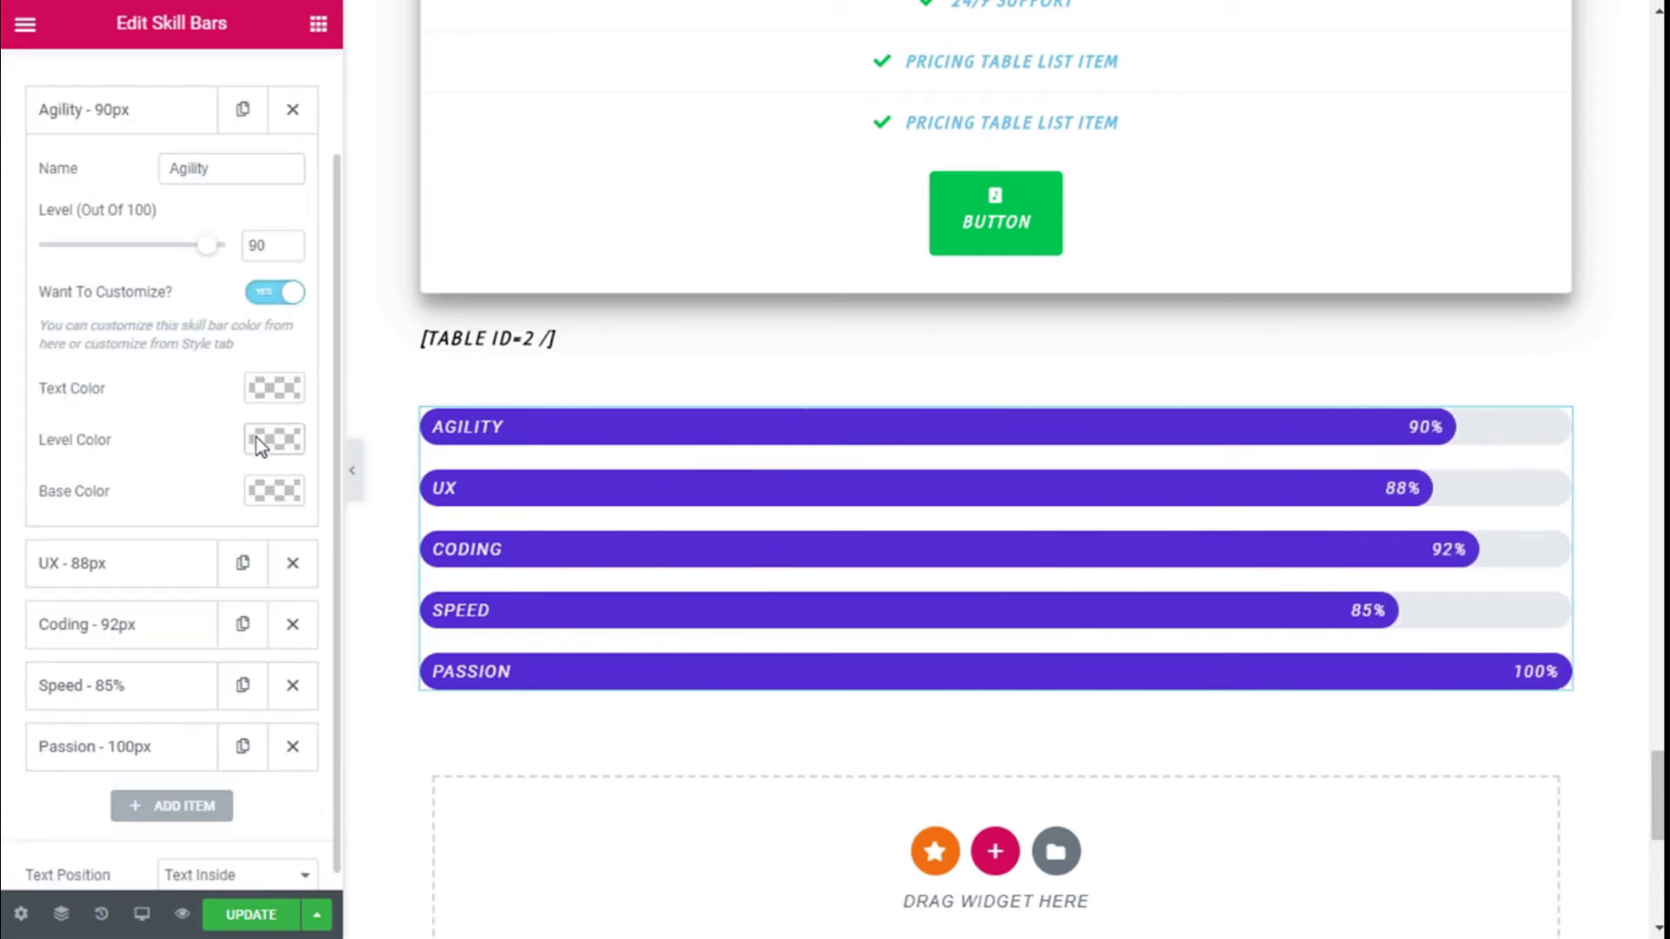
pyautogui.click(253, 393)
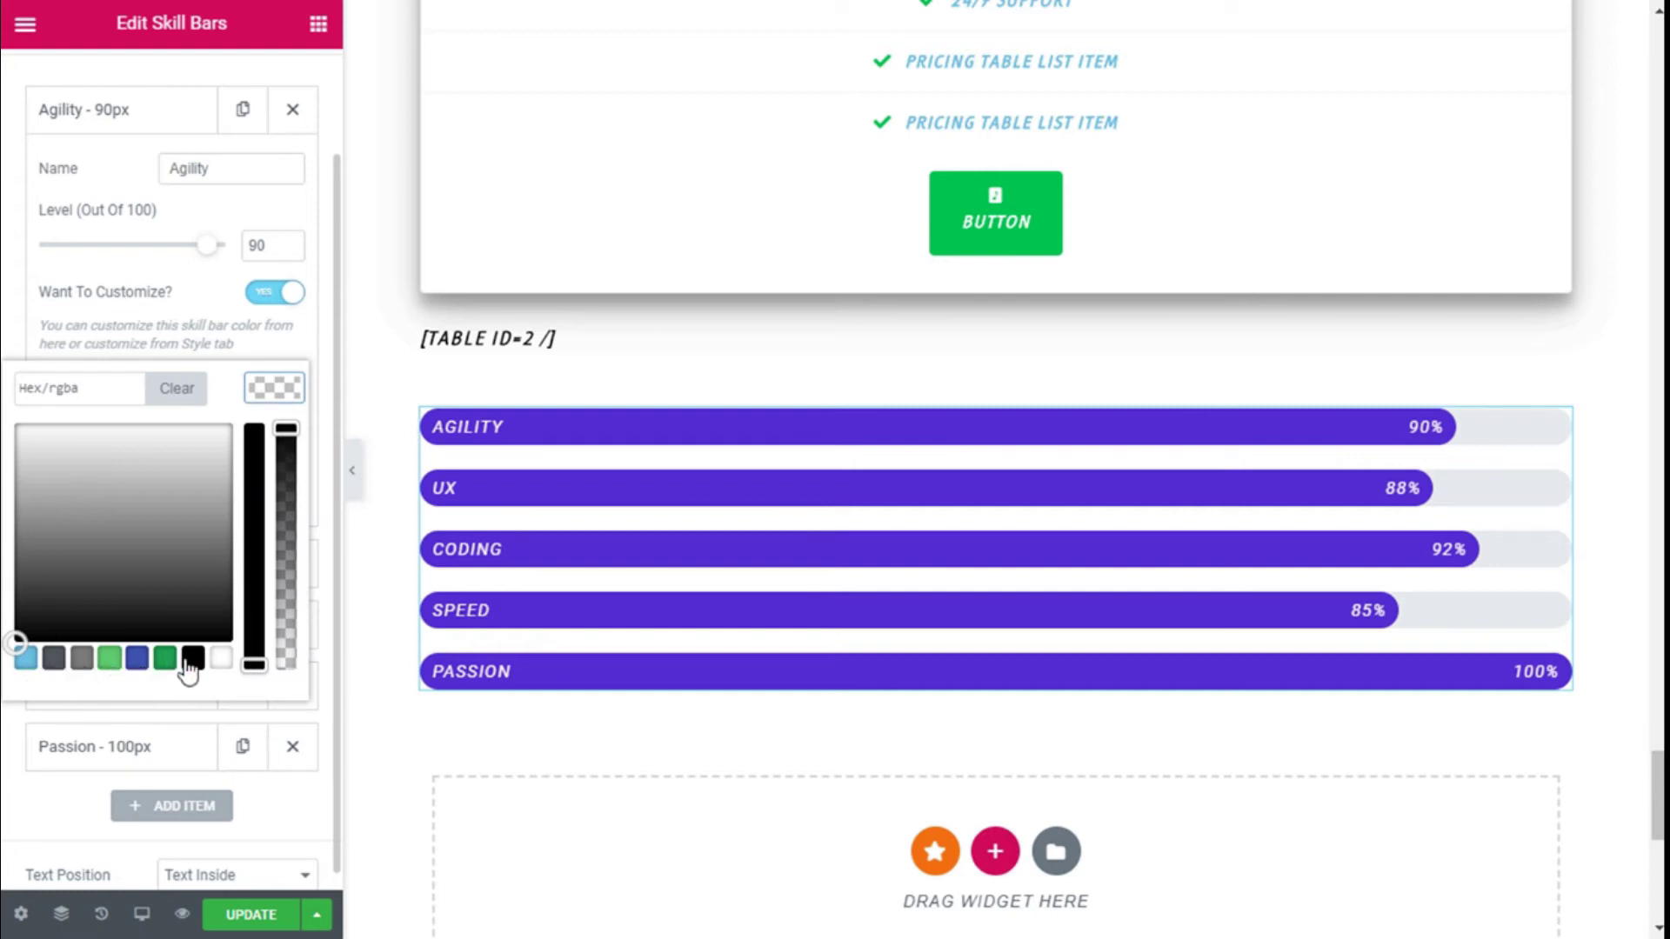
pyautogui.click(109, 661)
pyautogui.click(274, 387)
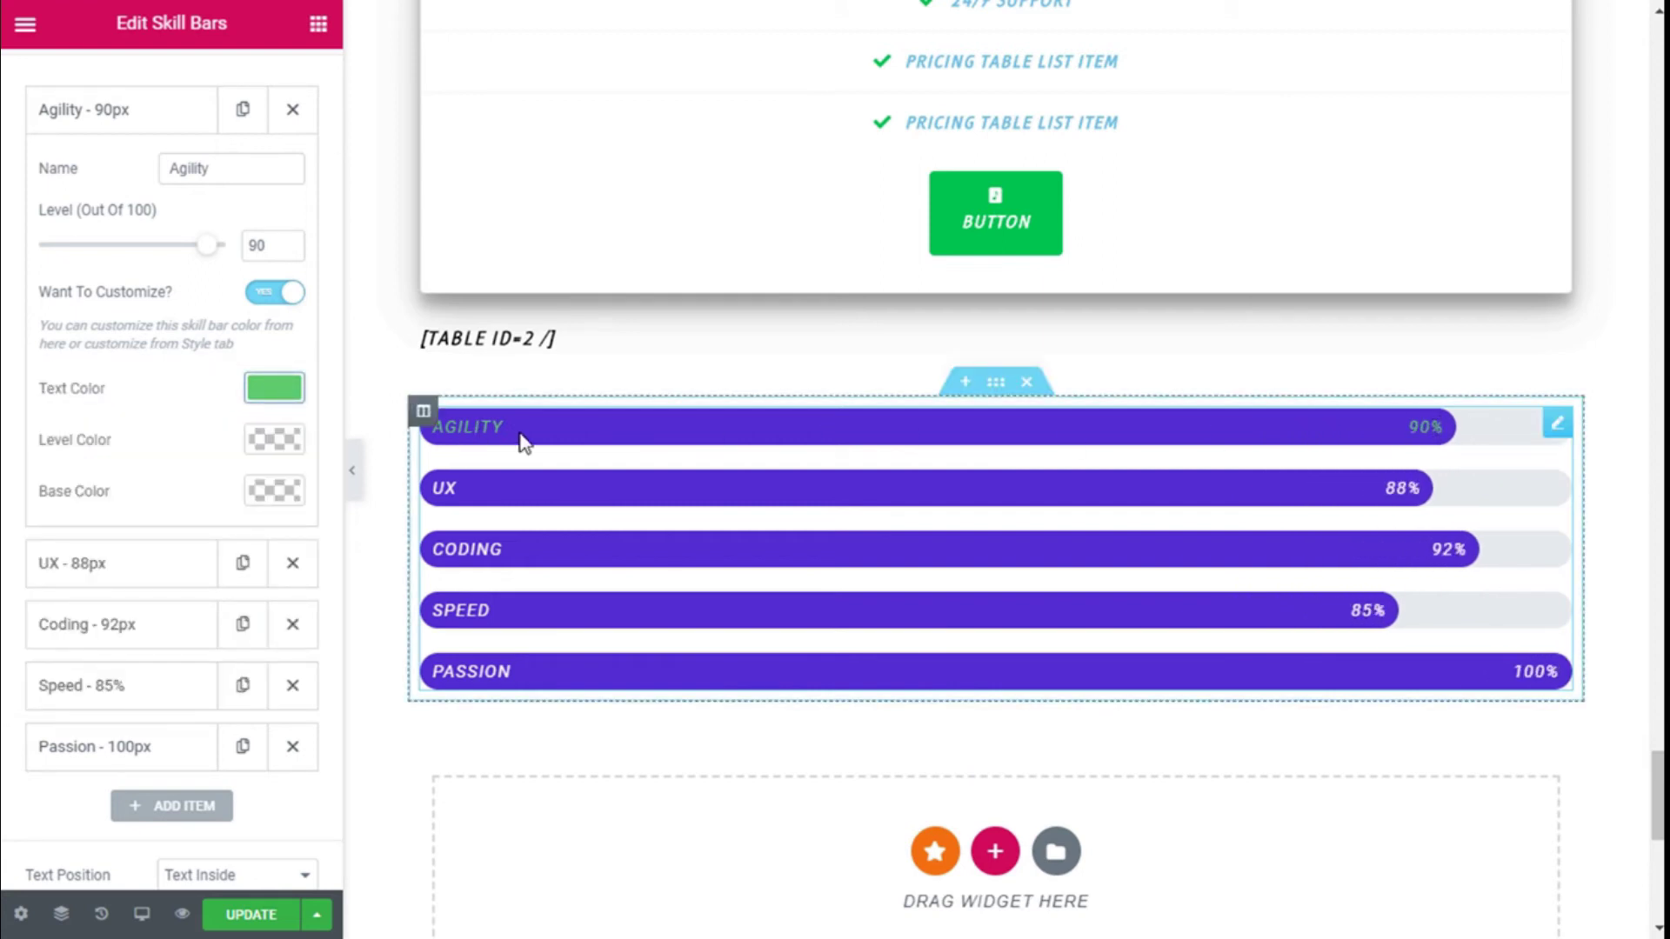
pyautogui.click(298, 440)
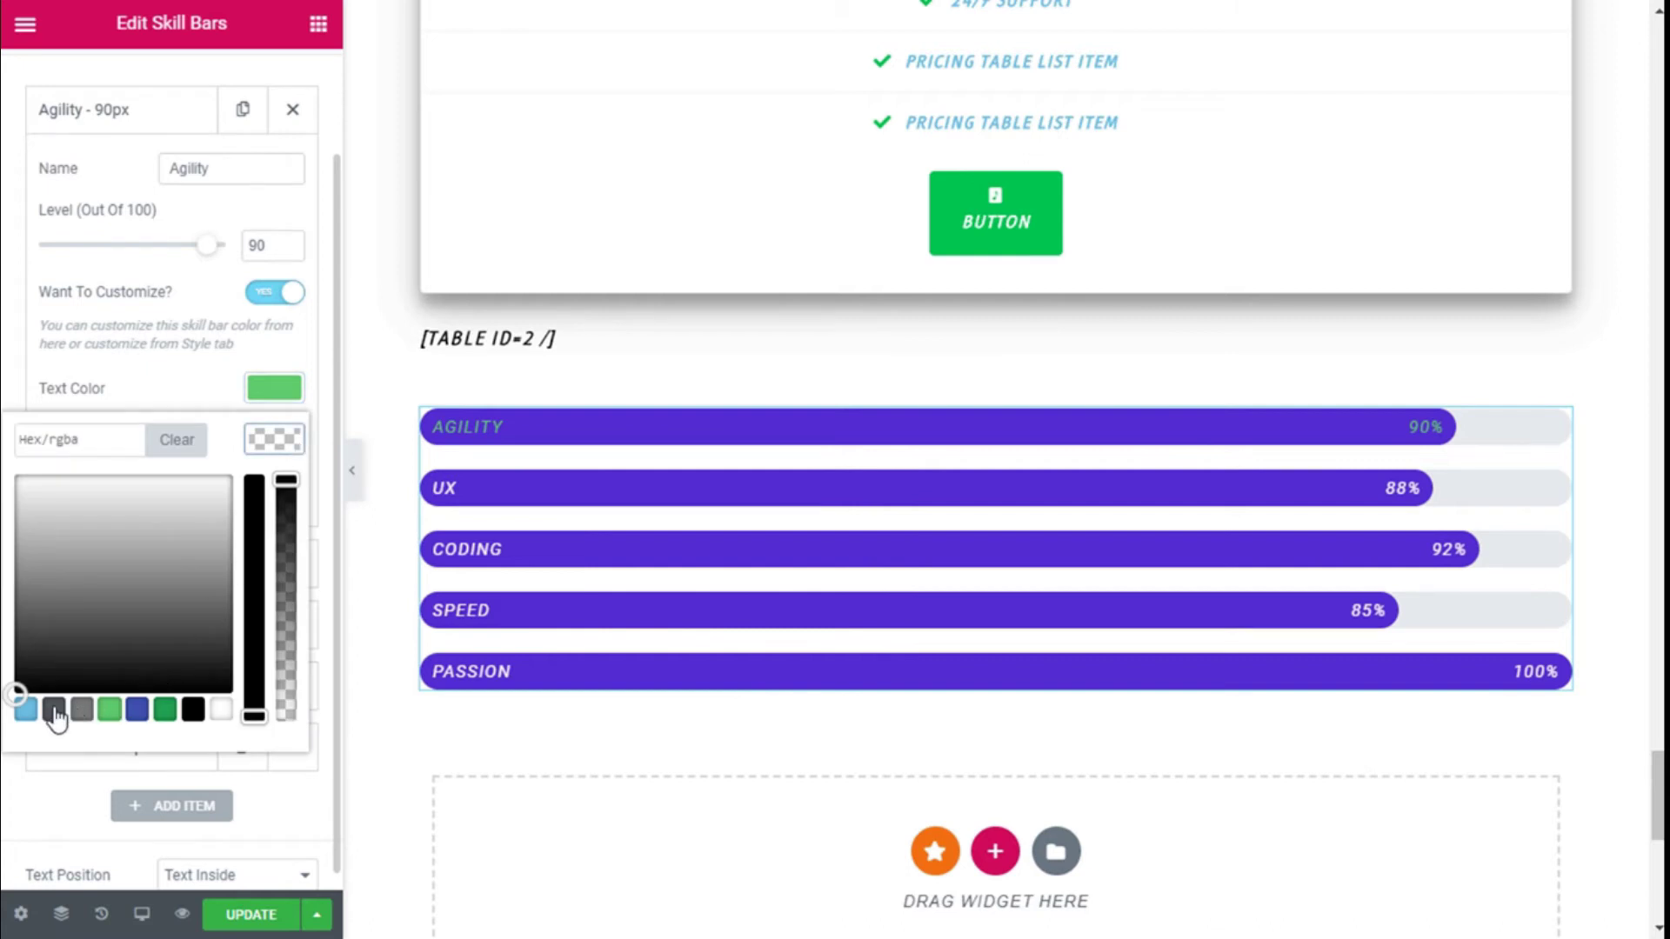
pyautogui.click(26, 709)
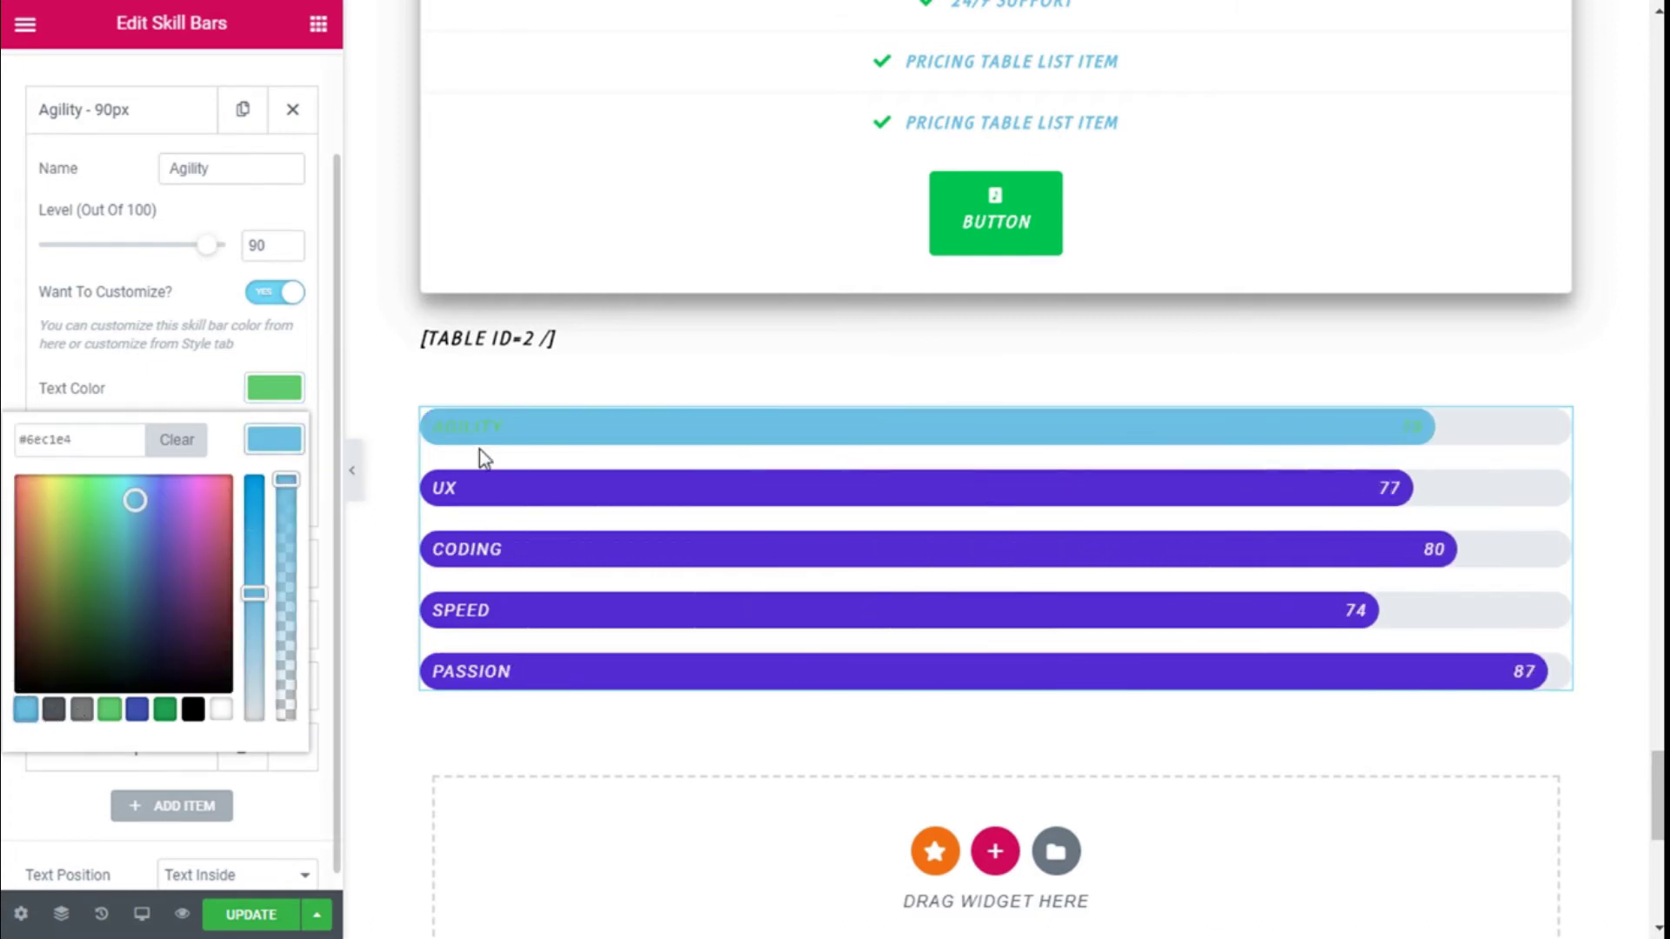
pyautogui.click(86, 713)
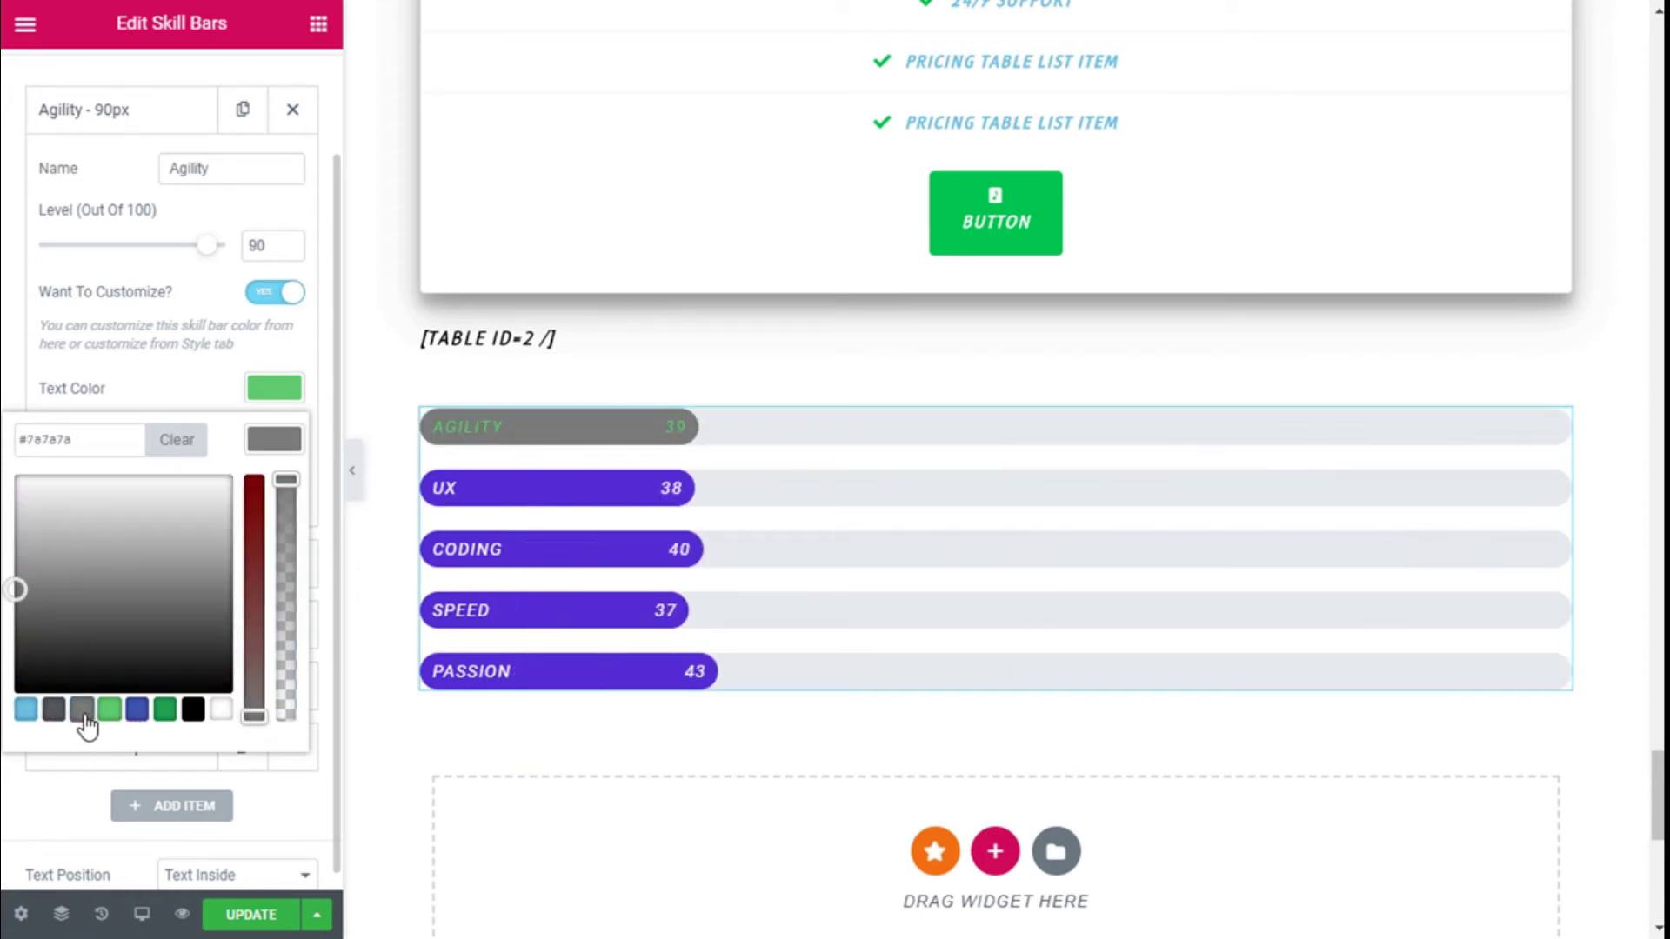
pyautogui.click(277, 448)
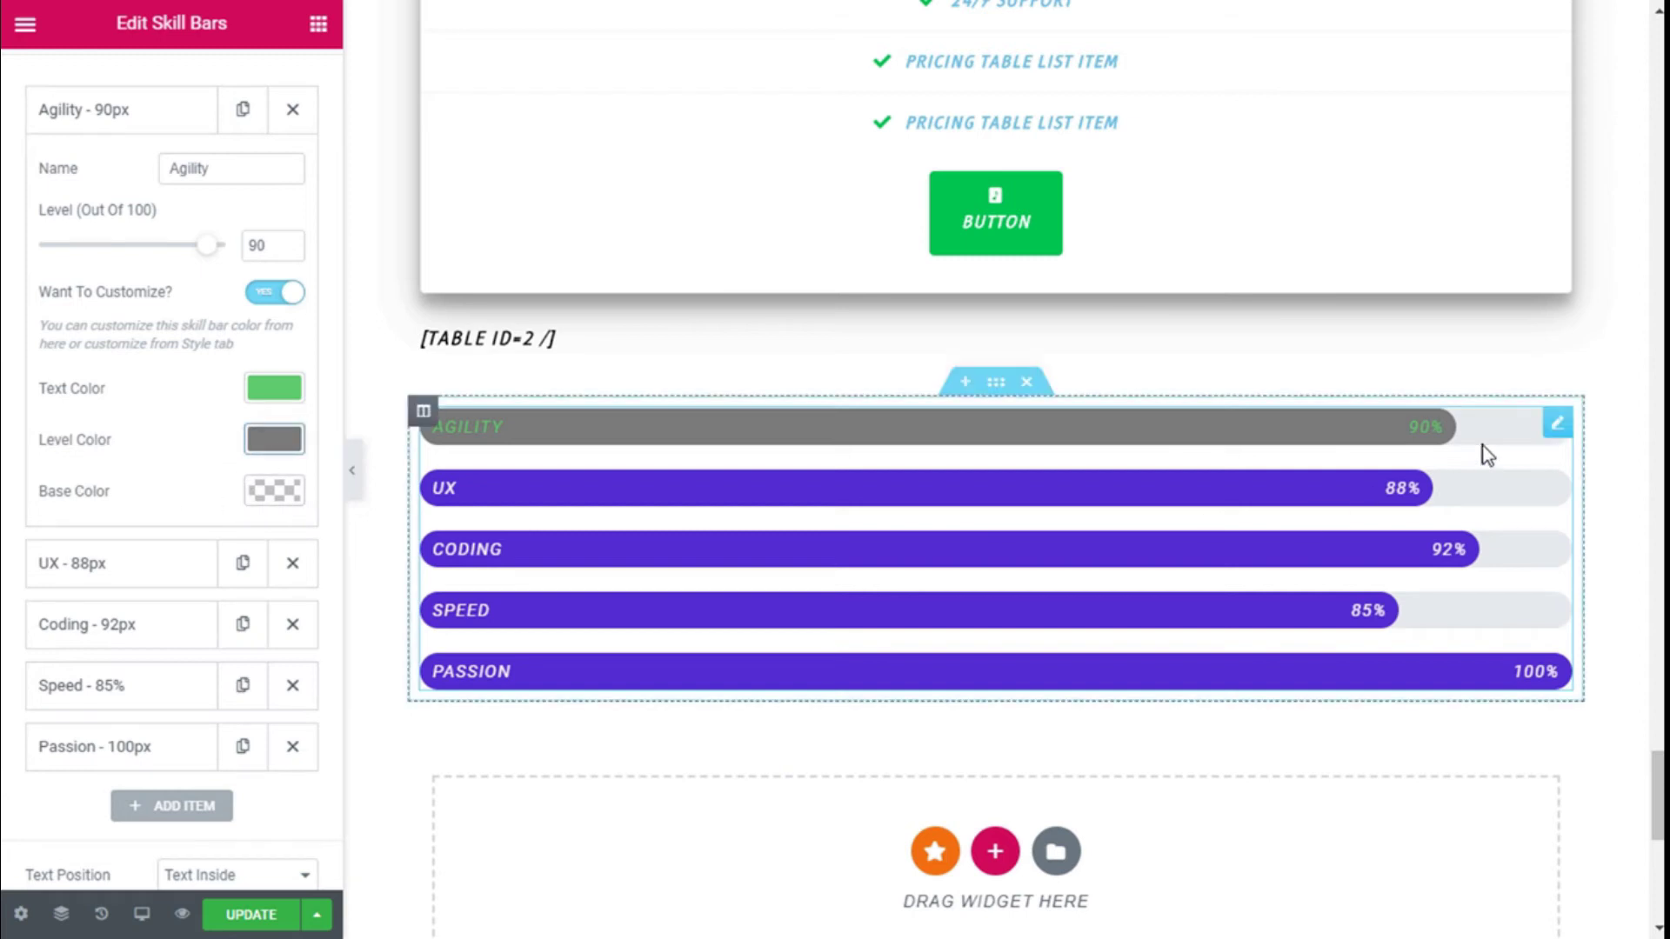
# Give Agility a translucent green base colour, then expand UX and bring up text position options
pyautogui.click(283, 494)
pyautogui.click(110, 763)
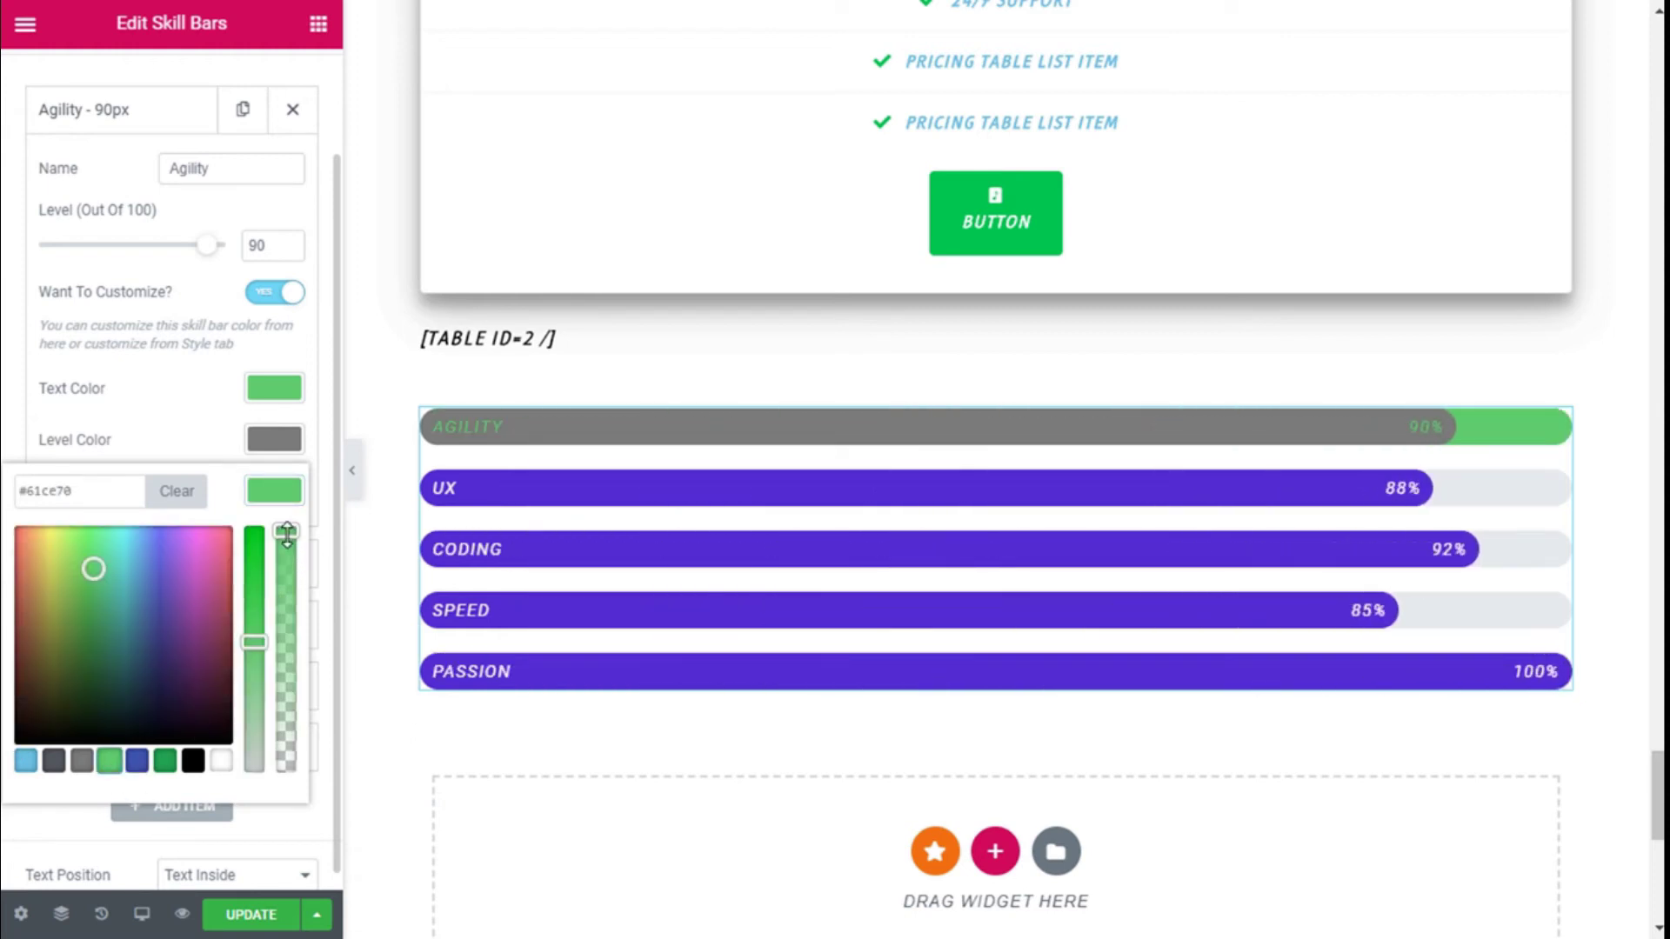
pyautogui.moveTo(286, 532); pyautogui.dragTo(283, 656)
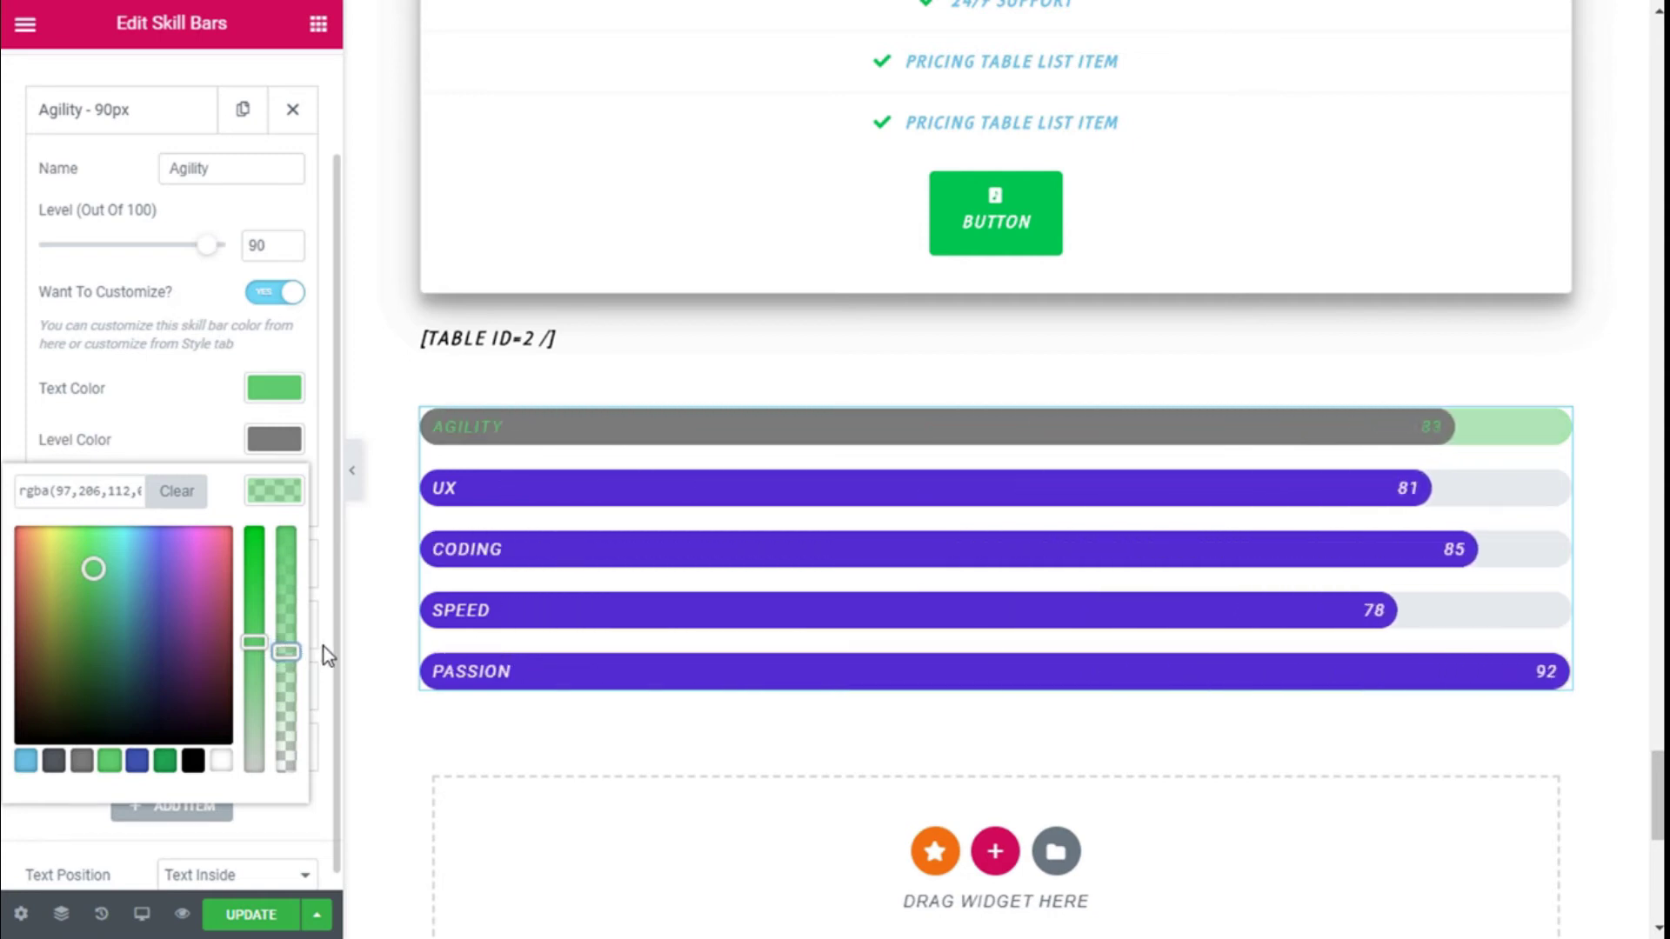
pyautogui.click(299, 482)
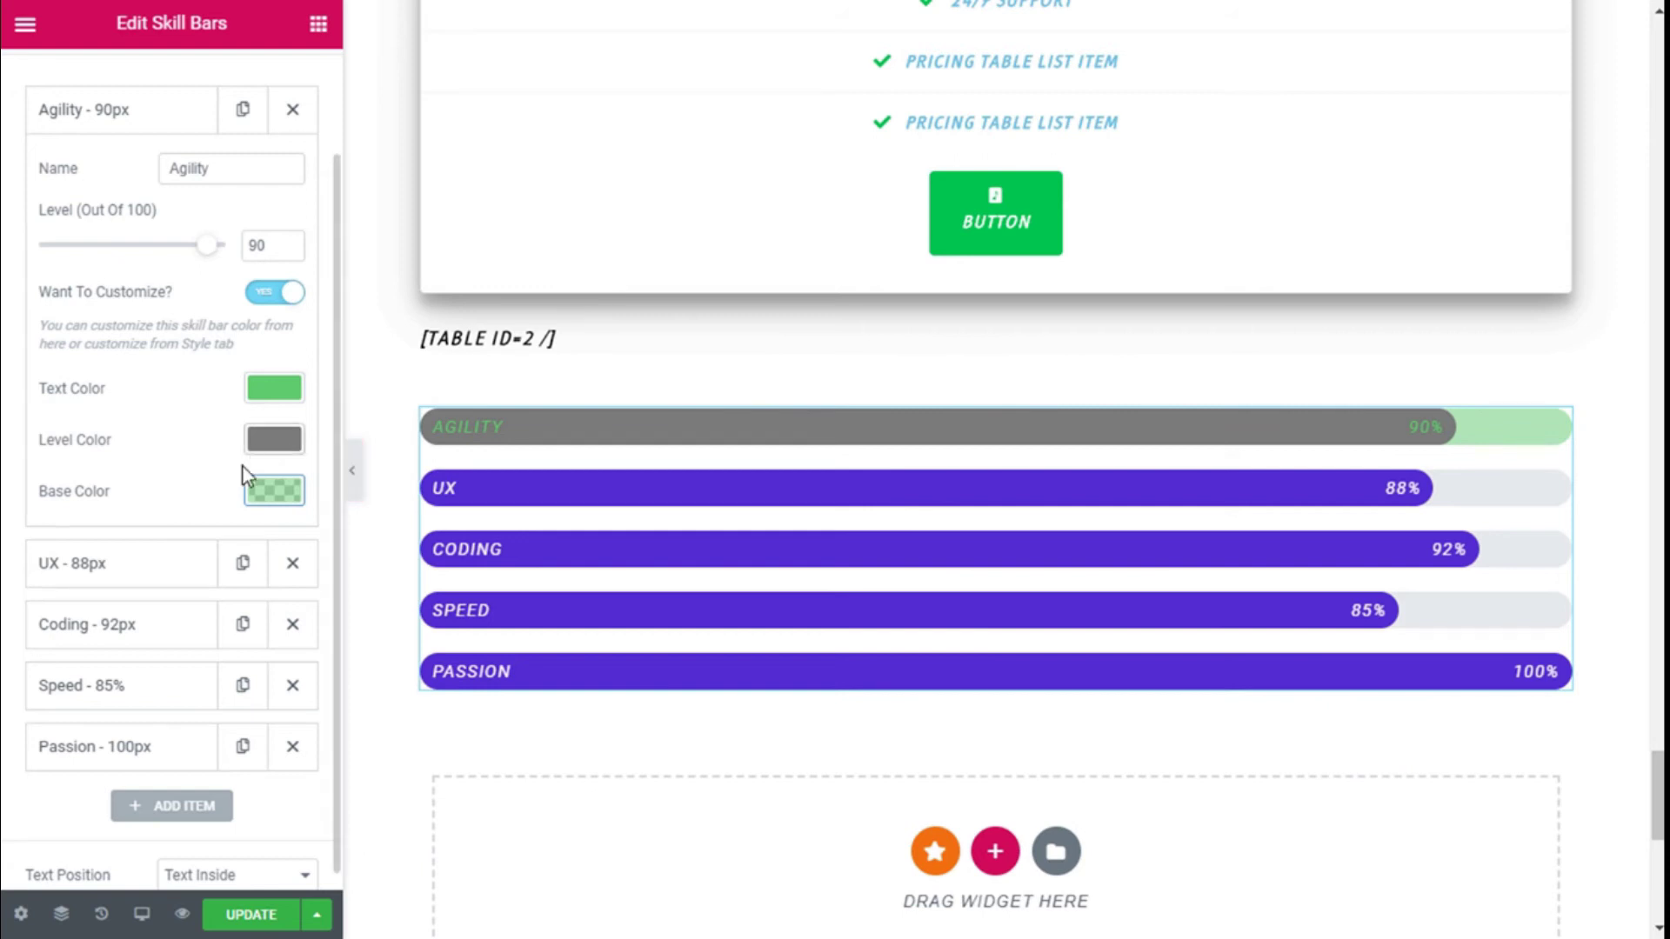
pyautogui.click(125, 572)
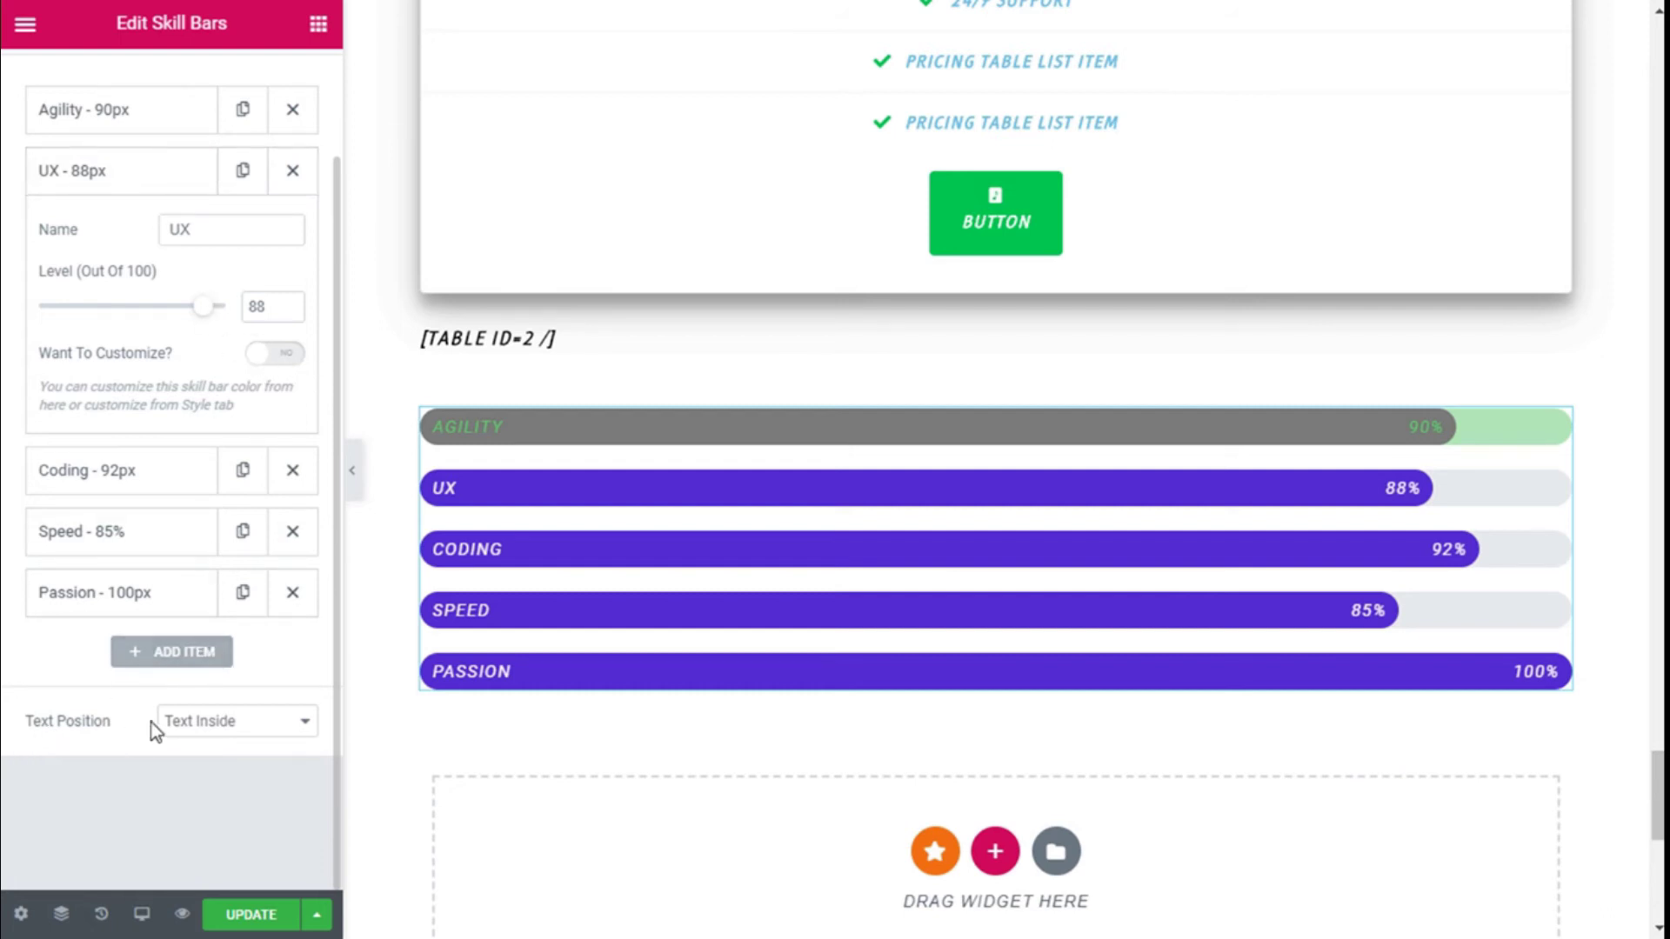
pyautogui.click(184, 724)
pyautogui.click(196, 766)
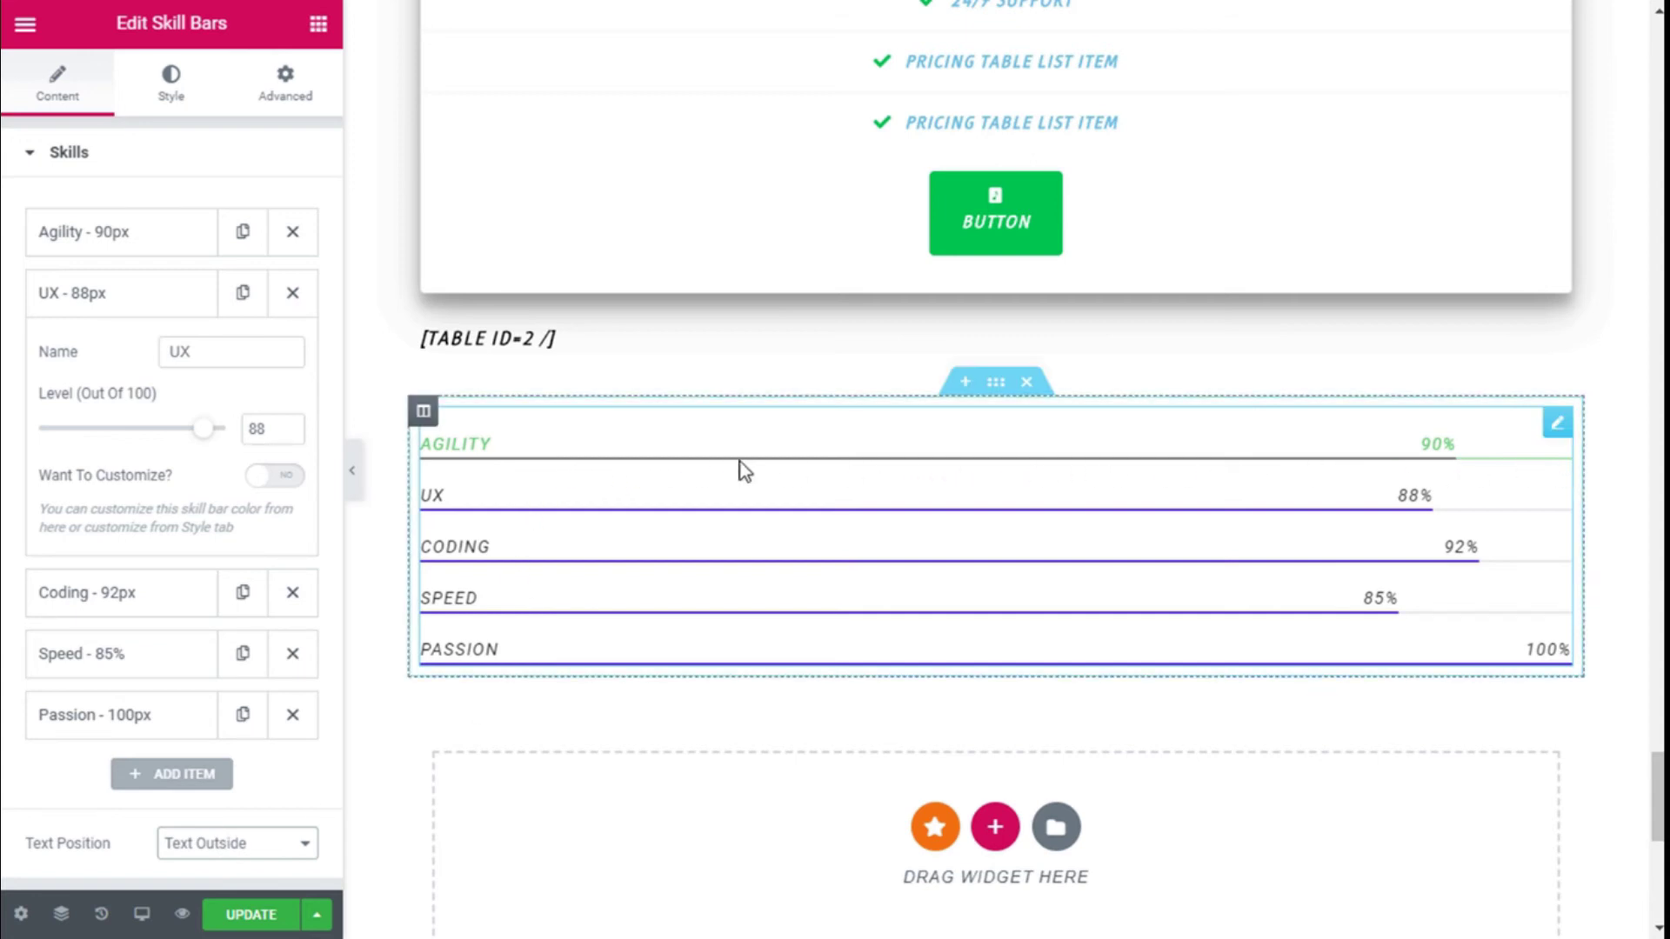
pyautogui.click(214, 846)
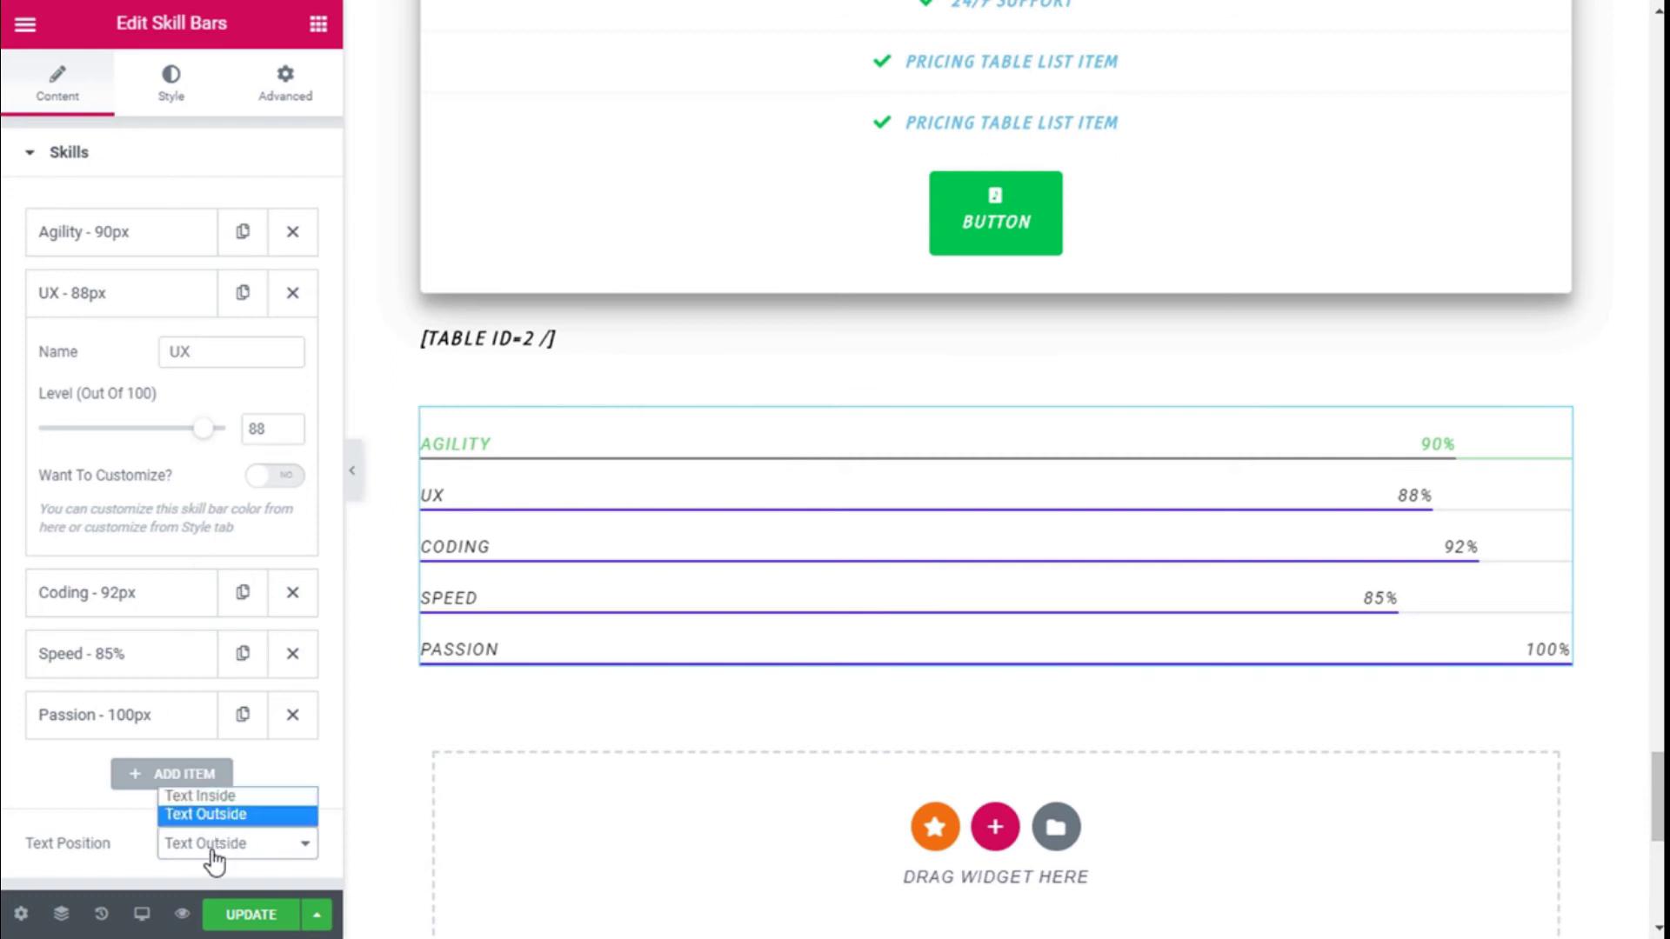
pyautogui.click(220, 796)
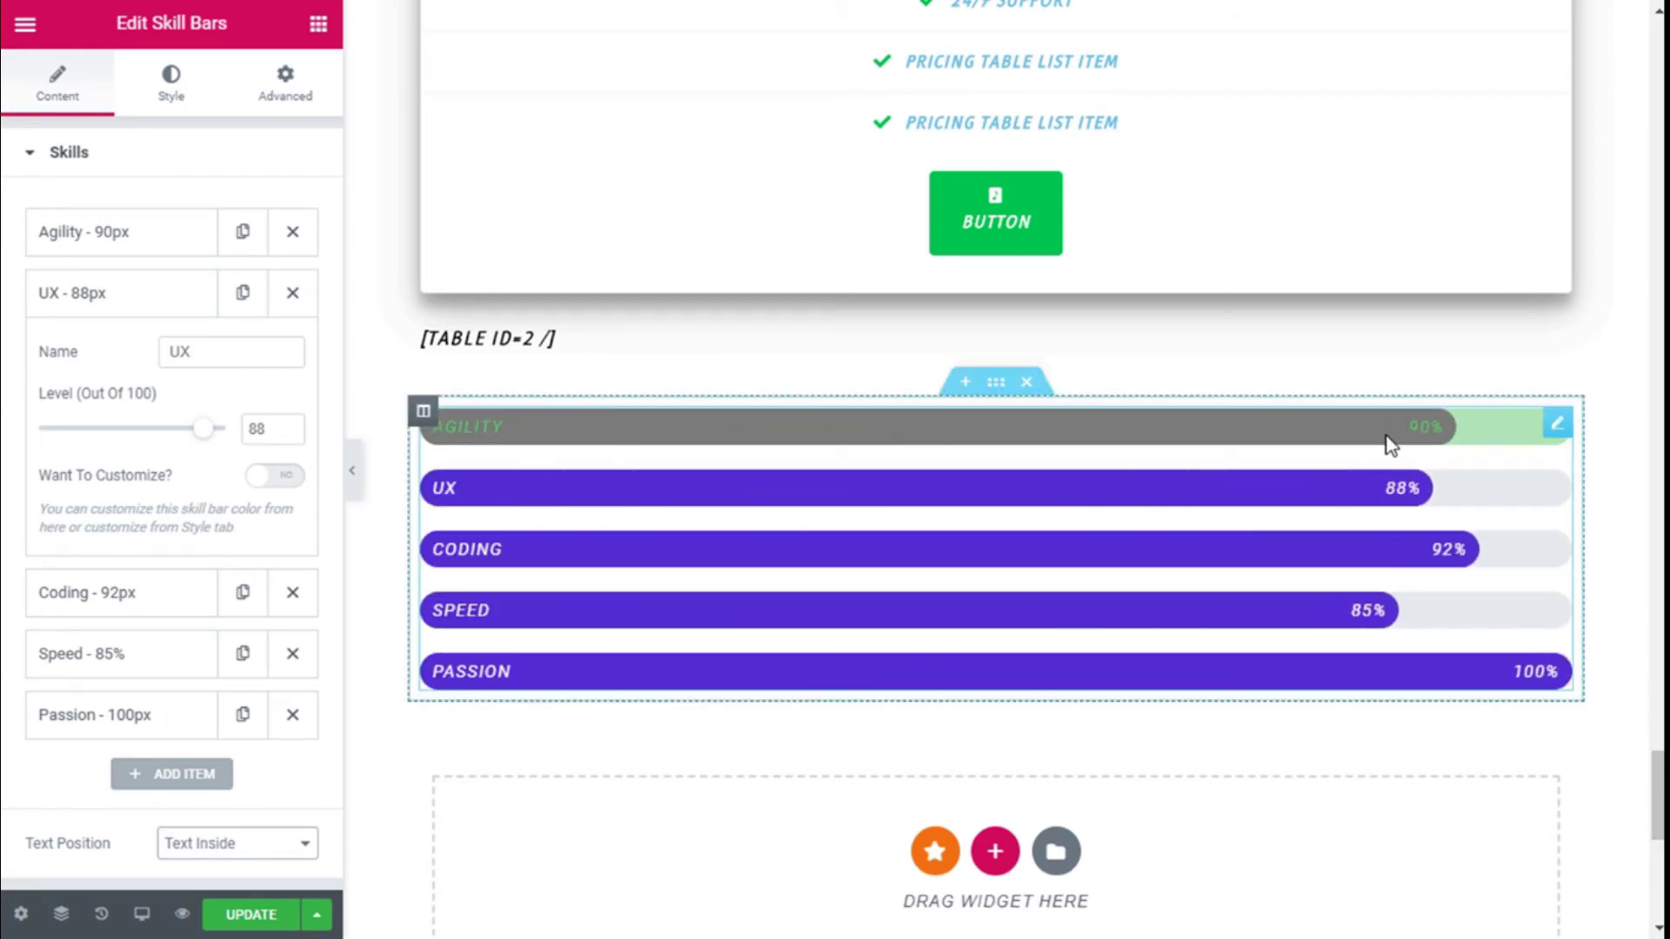
# On the Style tab, set bar spacing to 40, leaving Height and Border Radius empty
pyautogui.click(181, 109)
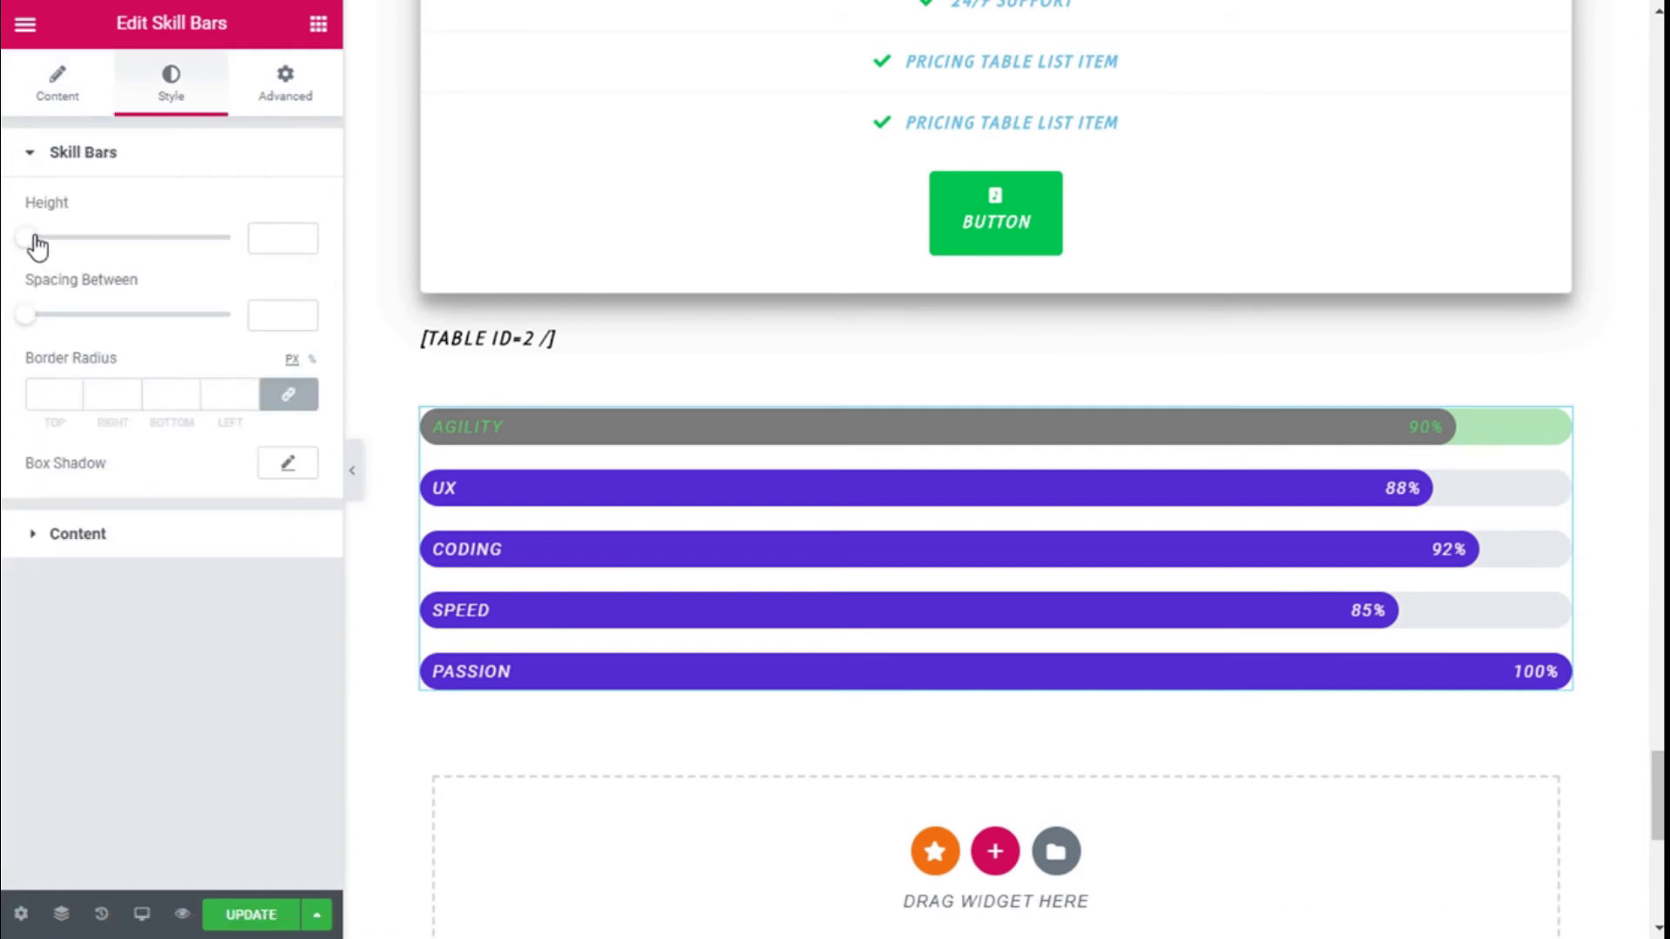
pyautogui.moveTo(34, 239)
pyautogui.mouseDown()
pyautogui.moveTo(92, 243)
pyautogui.moveTo(2, 240)
pyautogui.mouseUp()
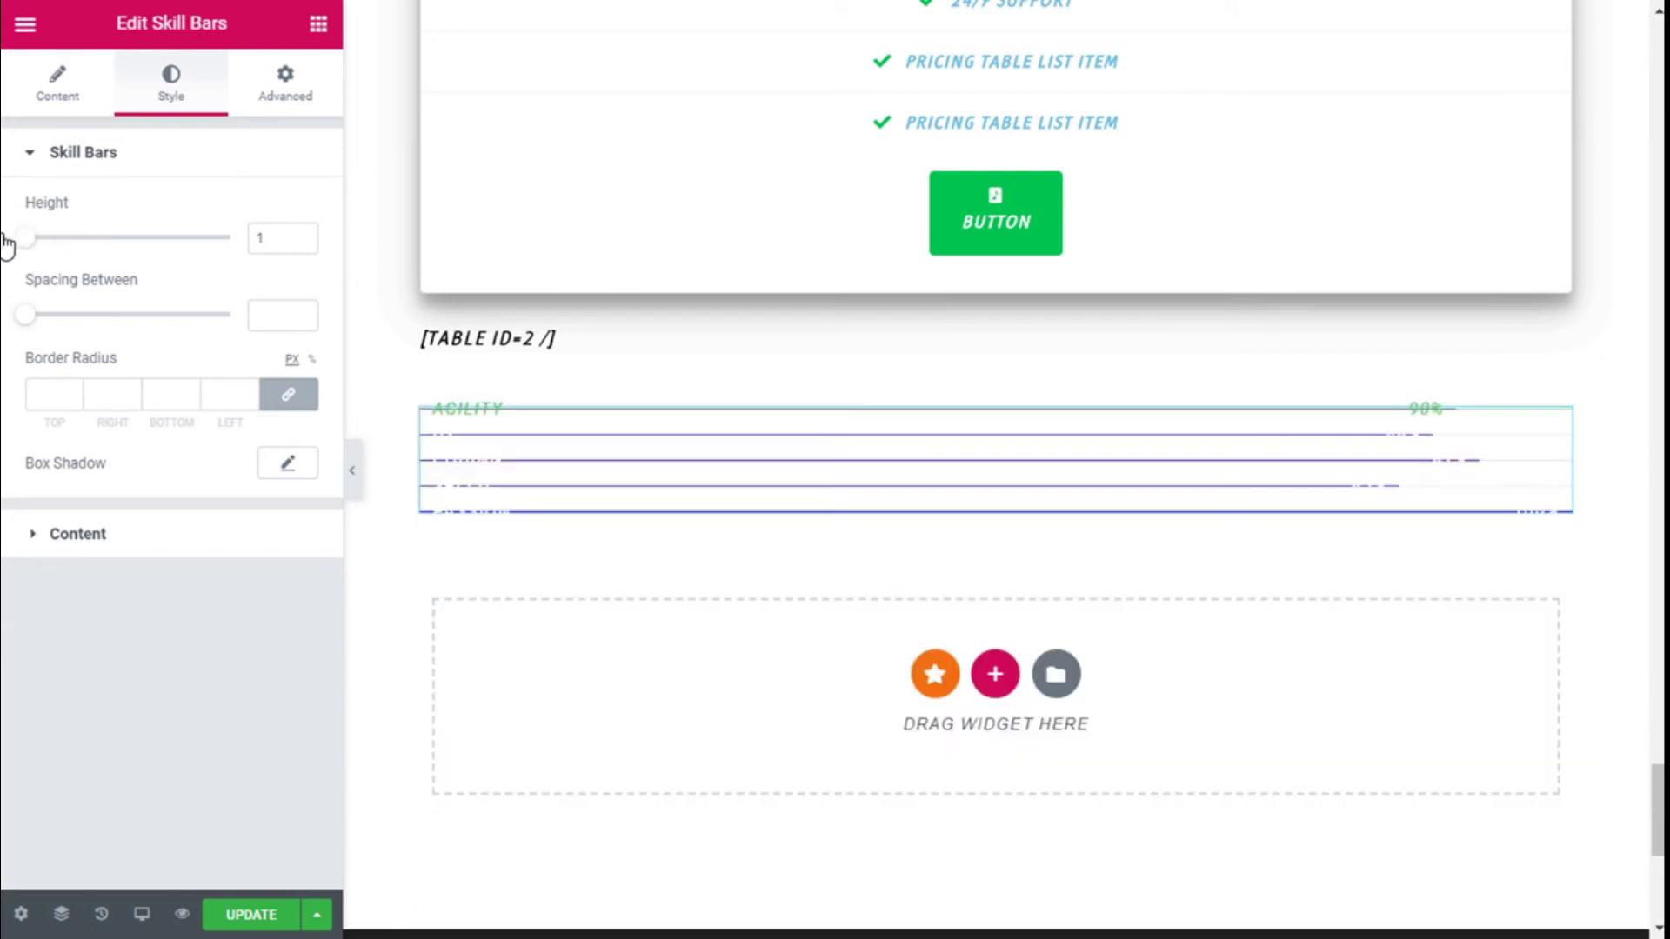
pyautogui.click(273, 231)
pyautogui.press('BackSpace')
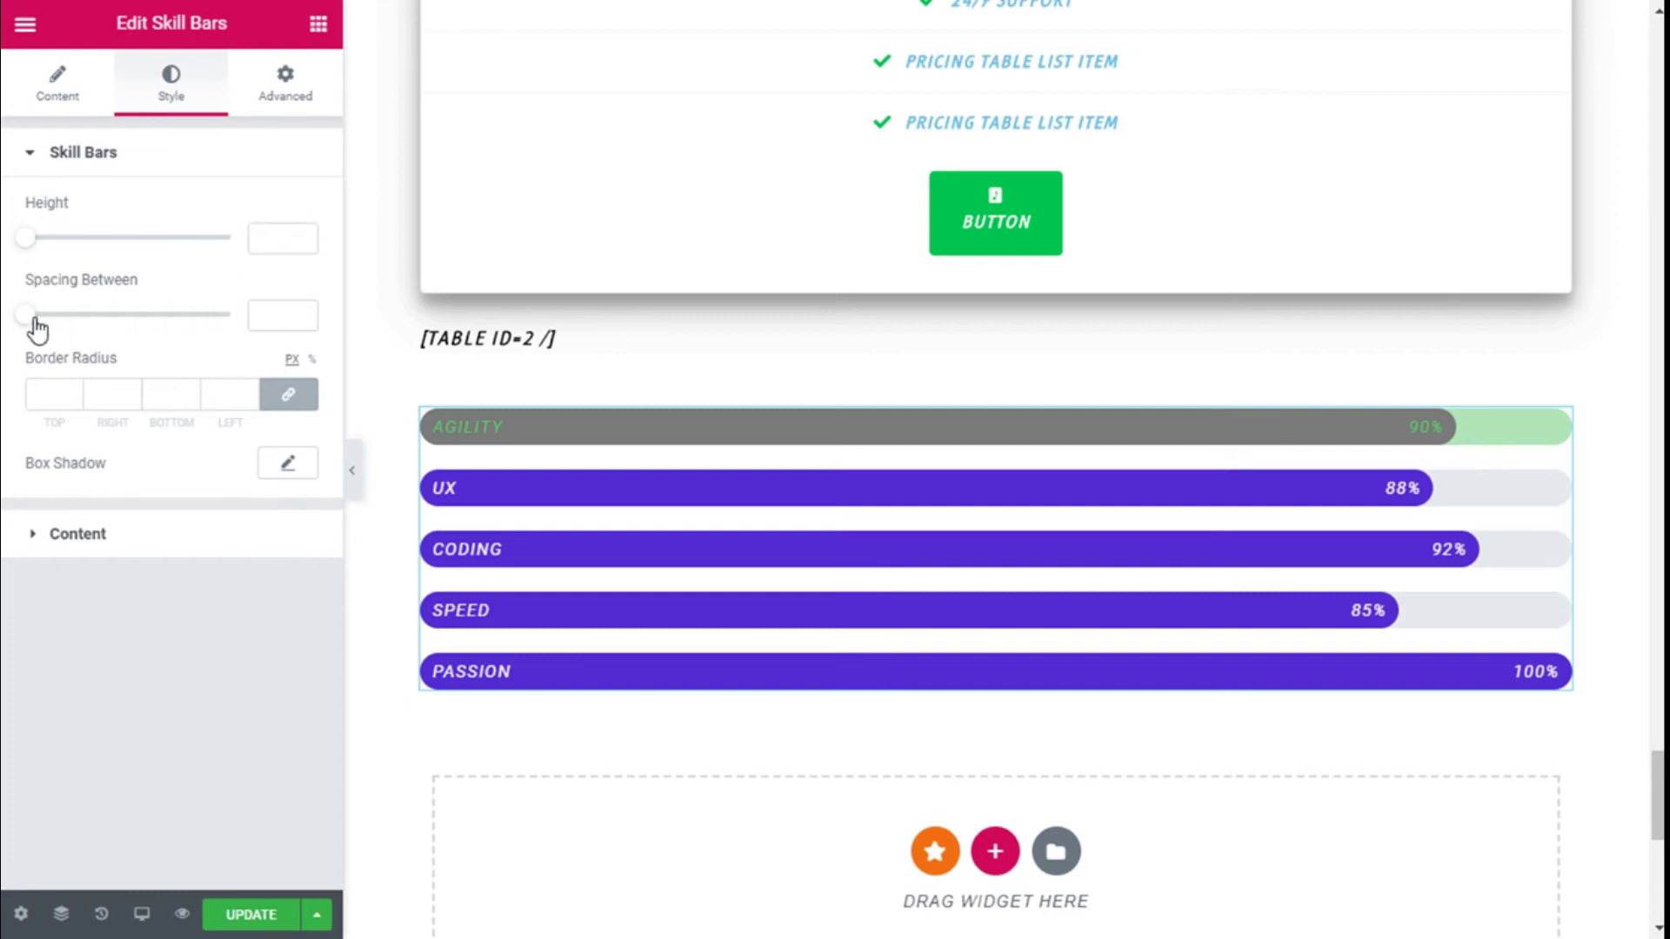
pyautogui.moveTo(36, 329); pyautogui.dragTo(71, 323)
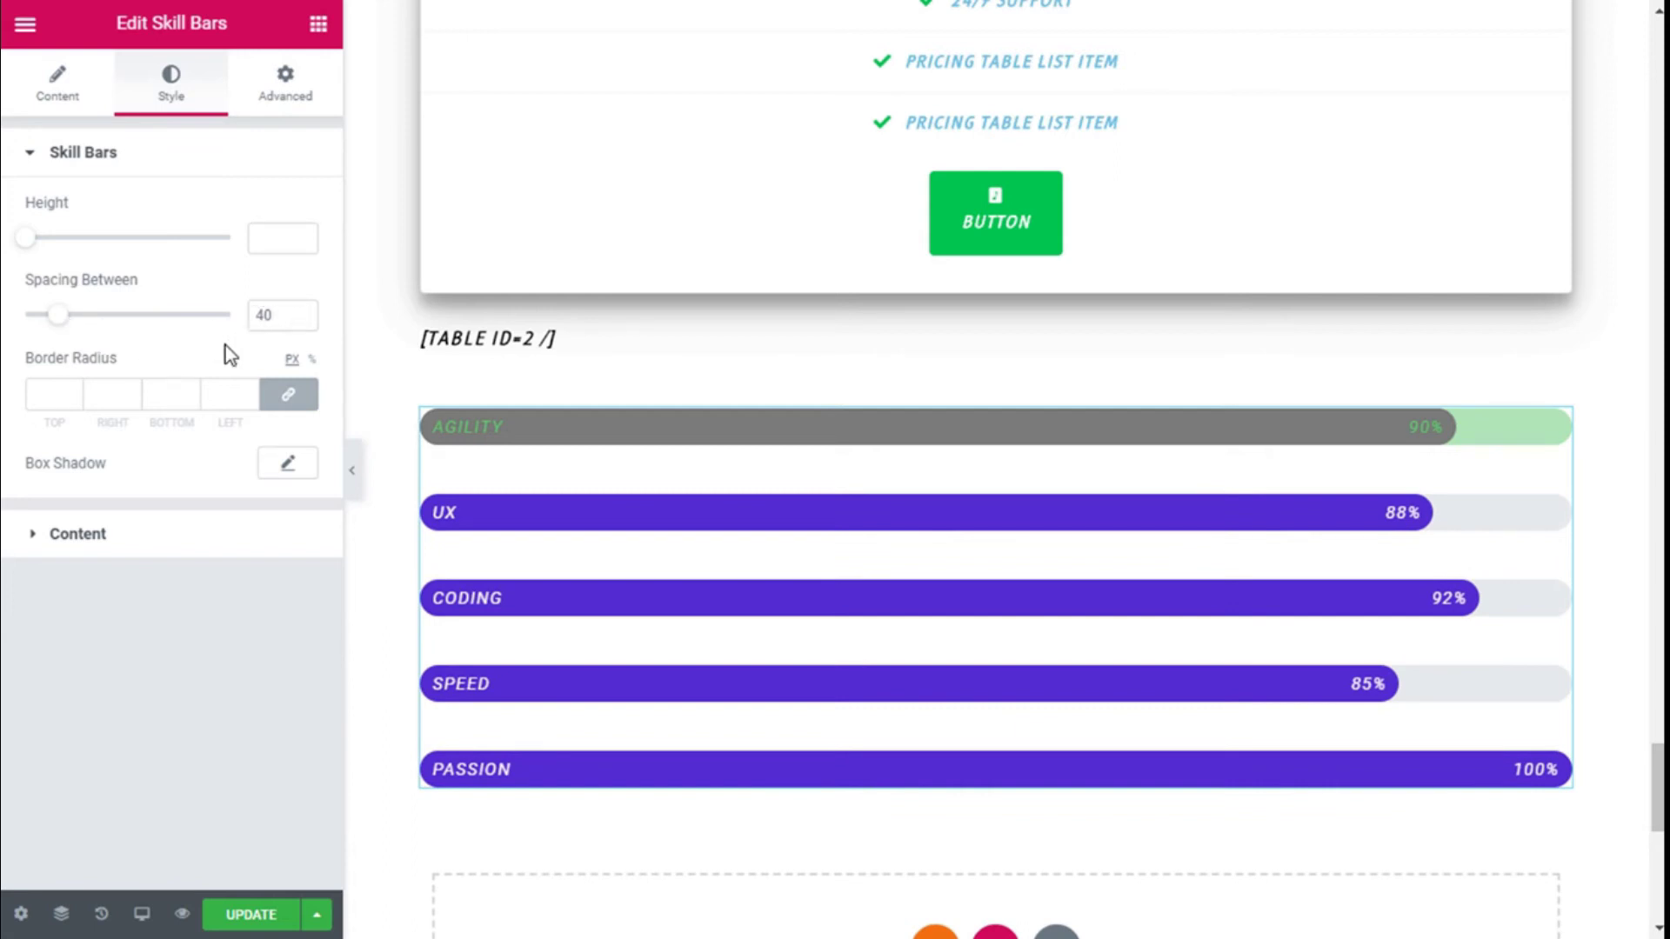
pyautogui.click(59, 394)
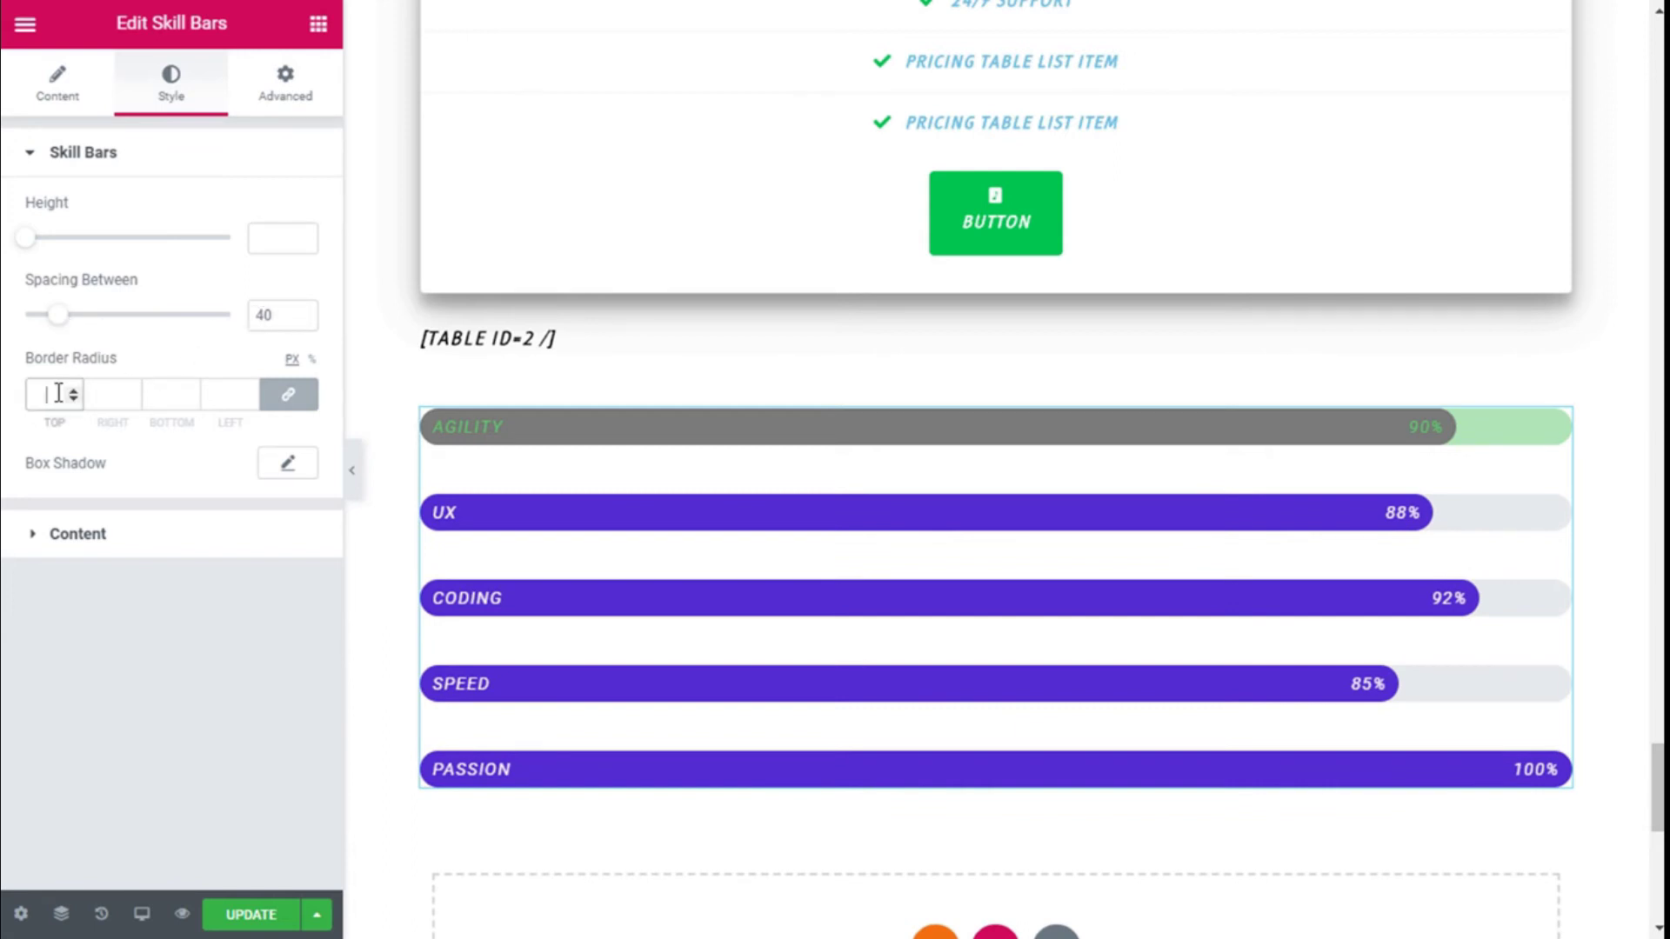
pyautogui.write('1')
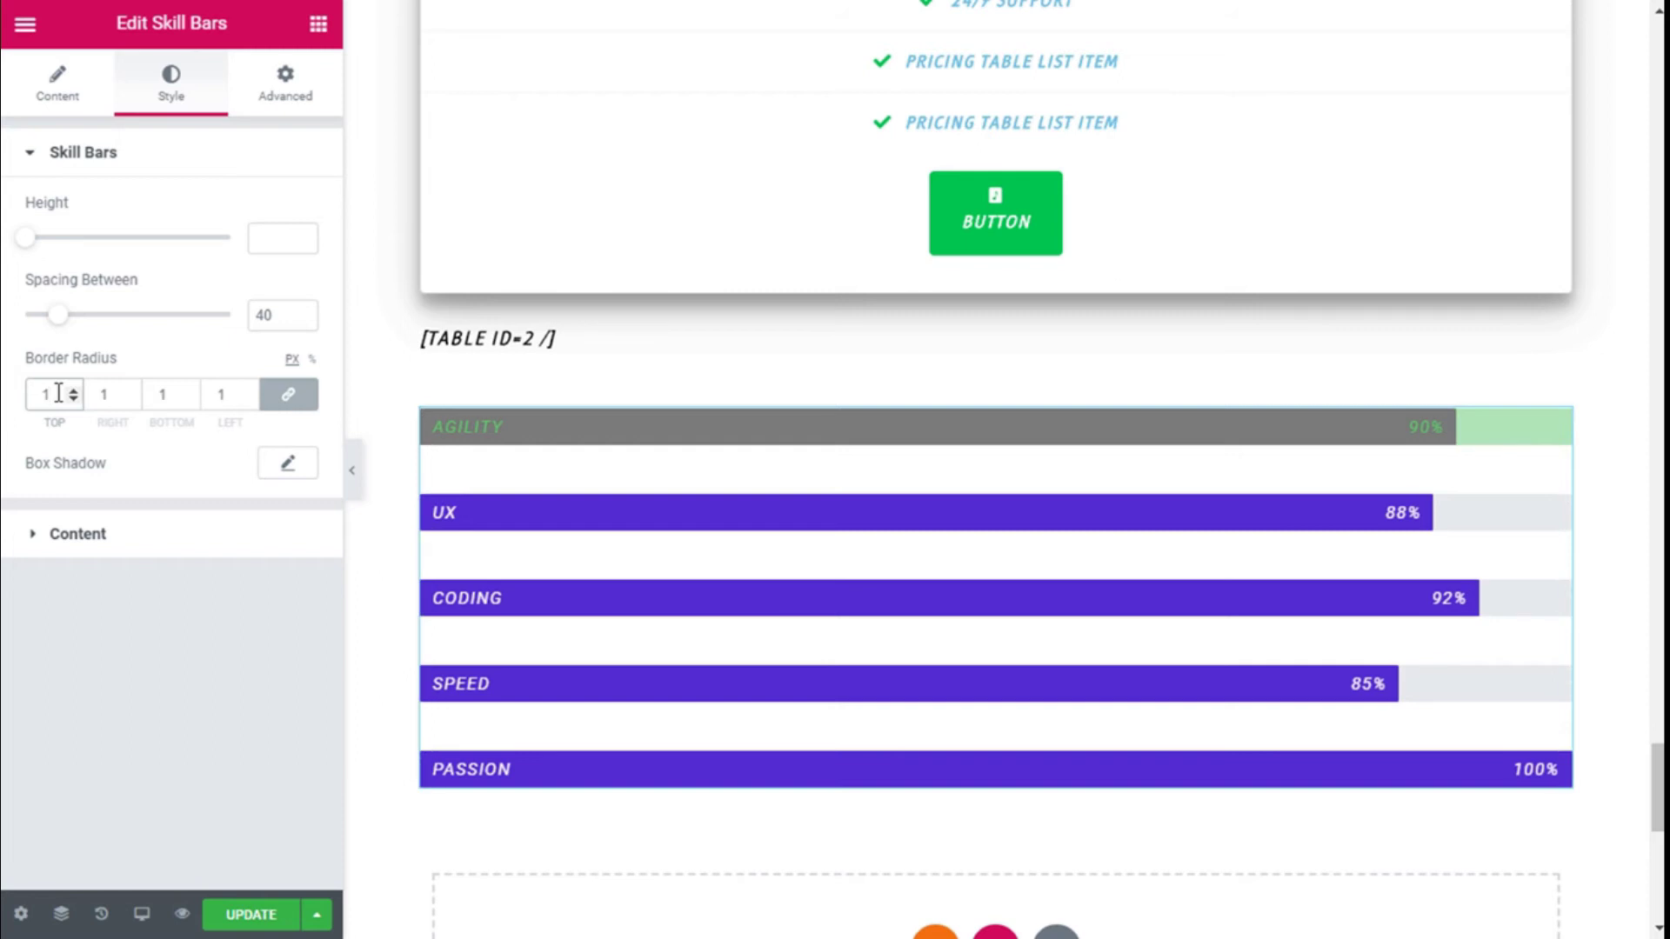
pyautogui.press('BackSpace')
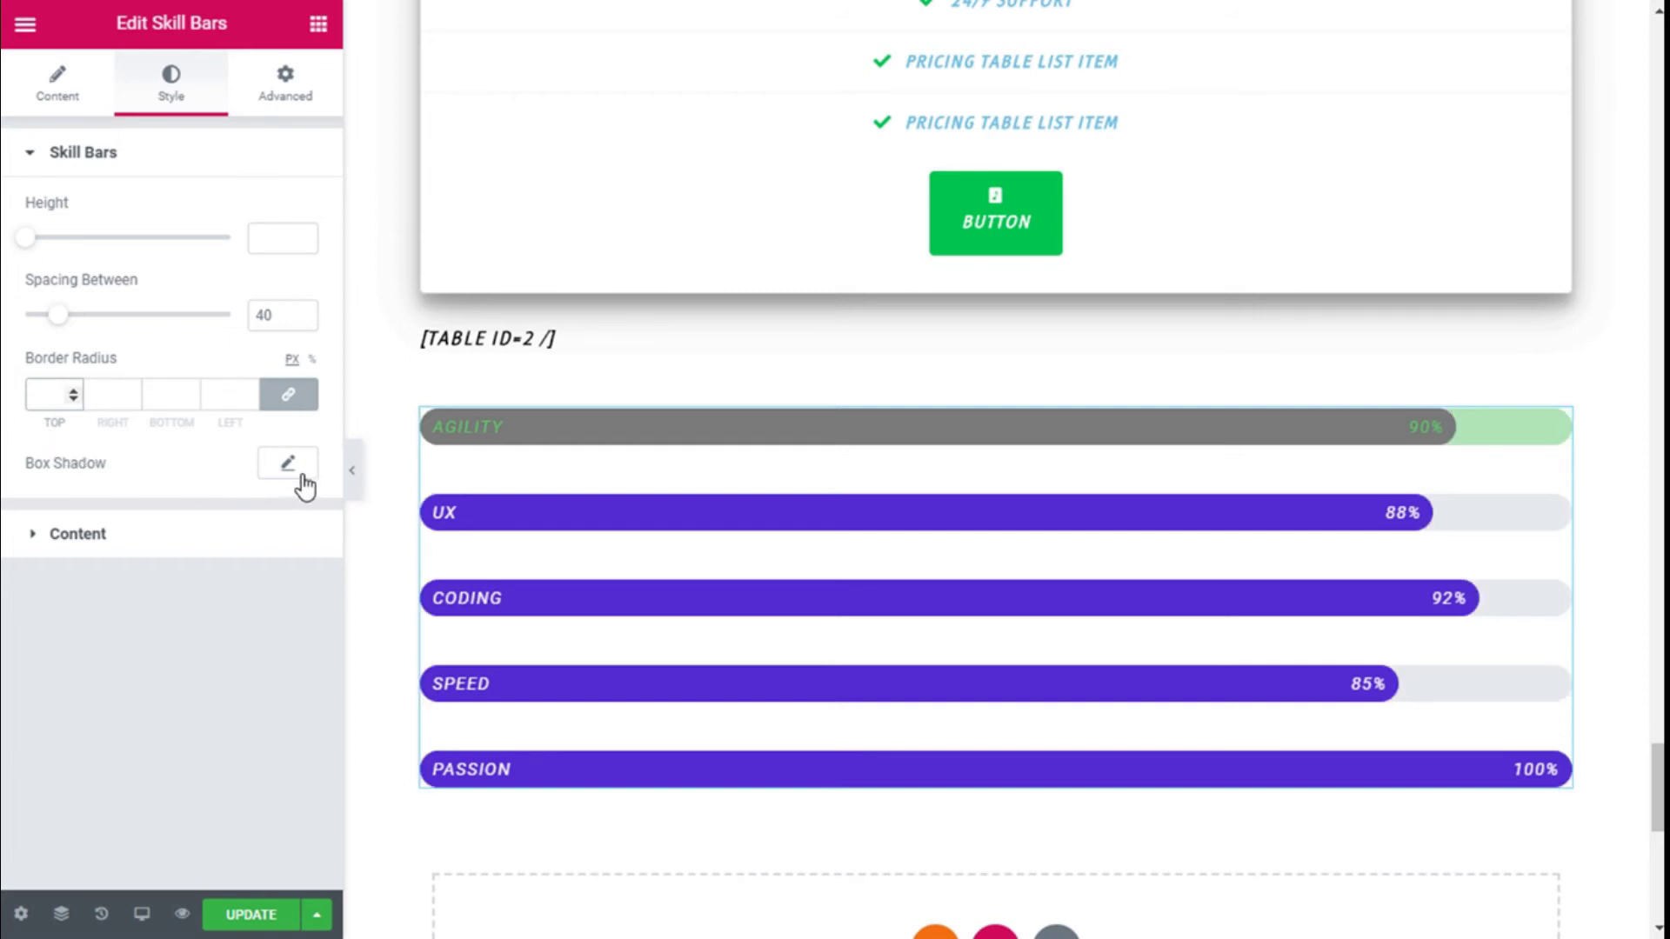
pyautogui.click(52, 534)
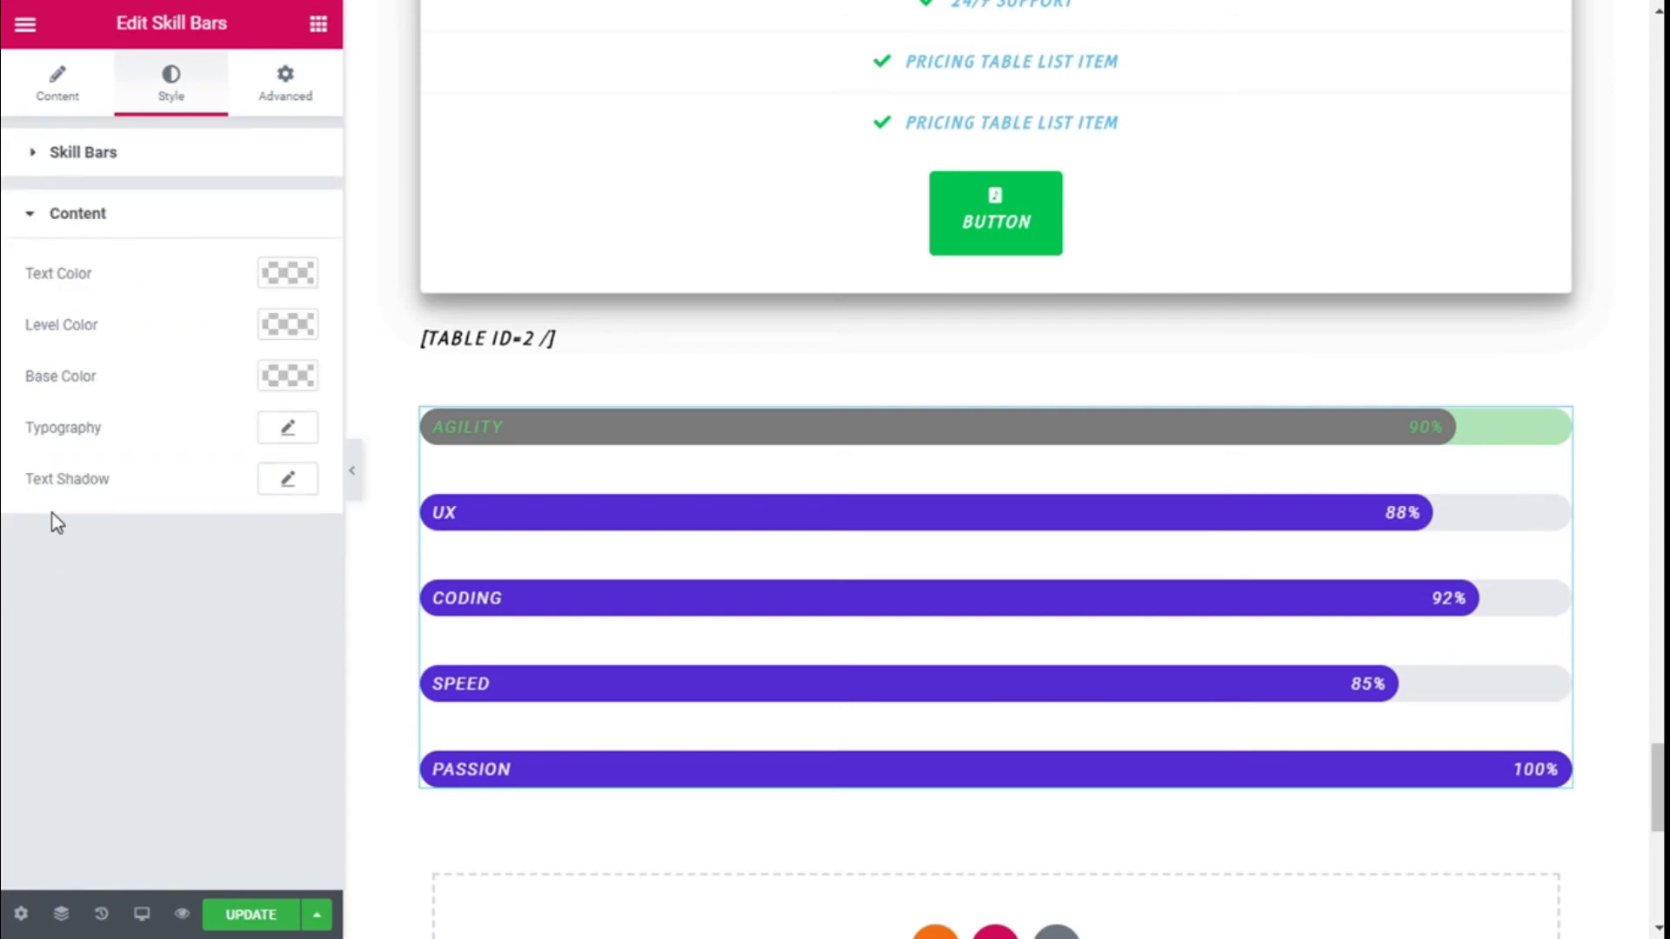
# Make the skill label text blue and every bar's level colour green
pyautogui.click(296, 273)
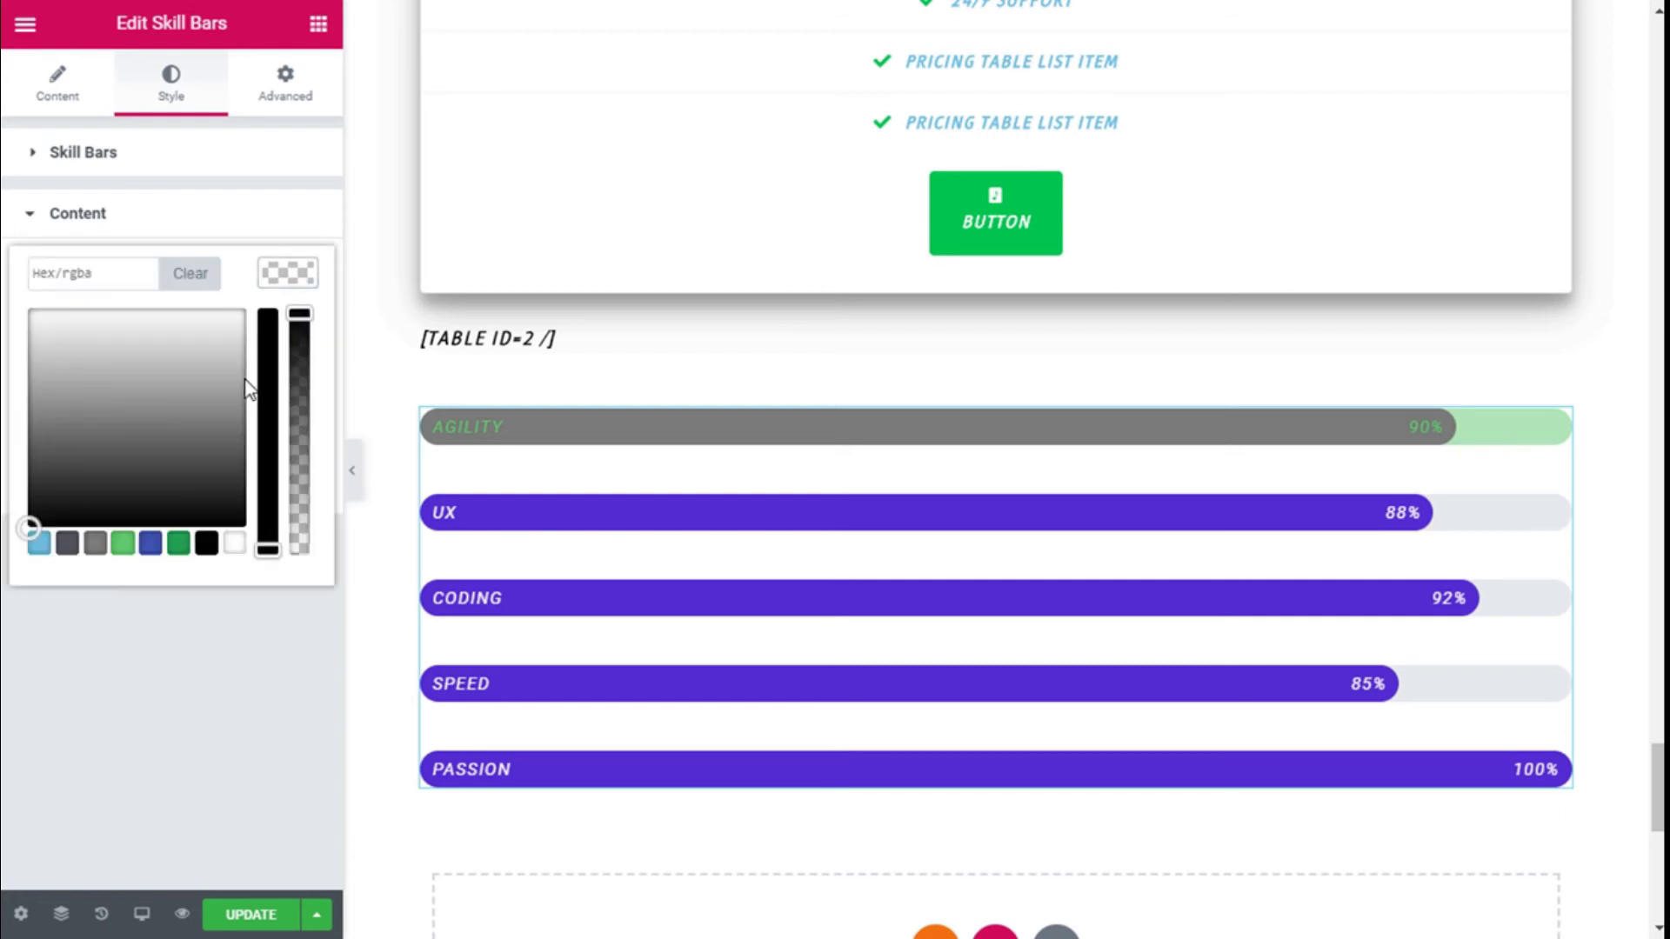
pyautogui.click(149, 544)
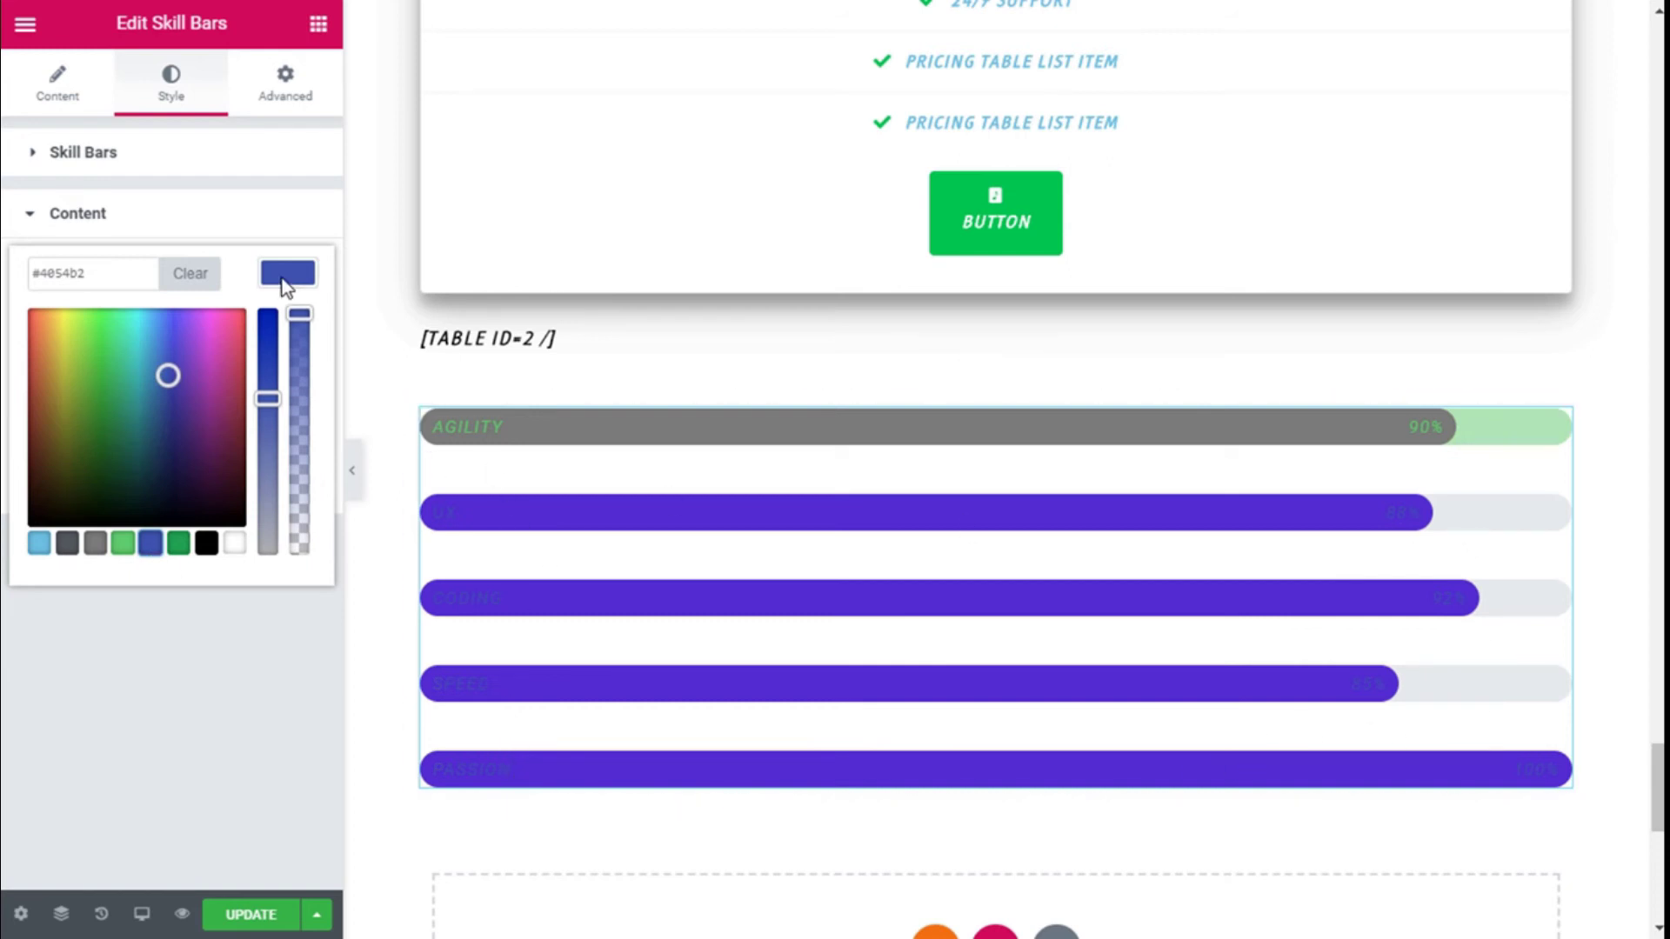
pyautogui.click(537, 427)
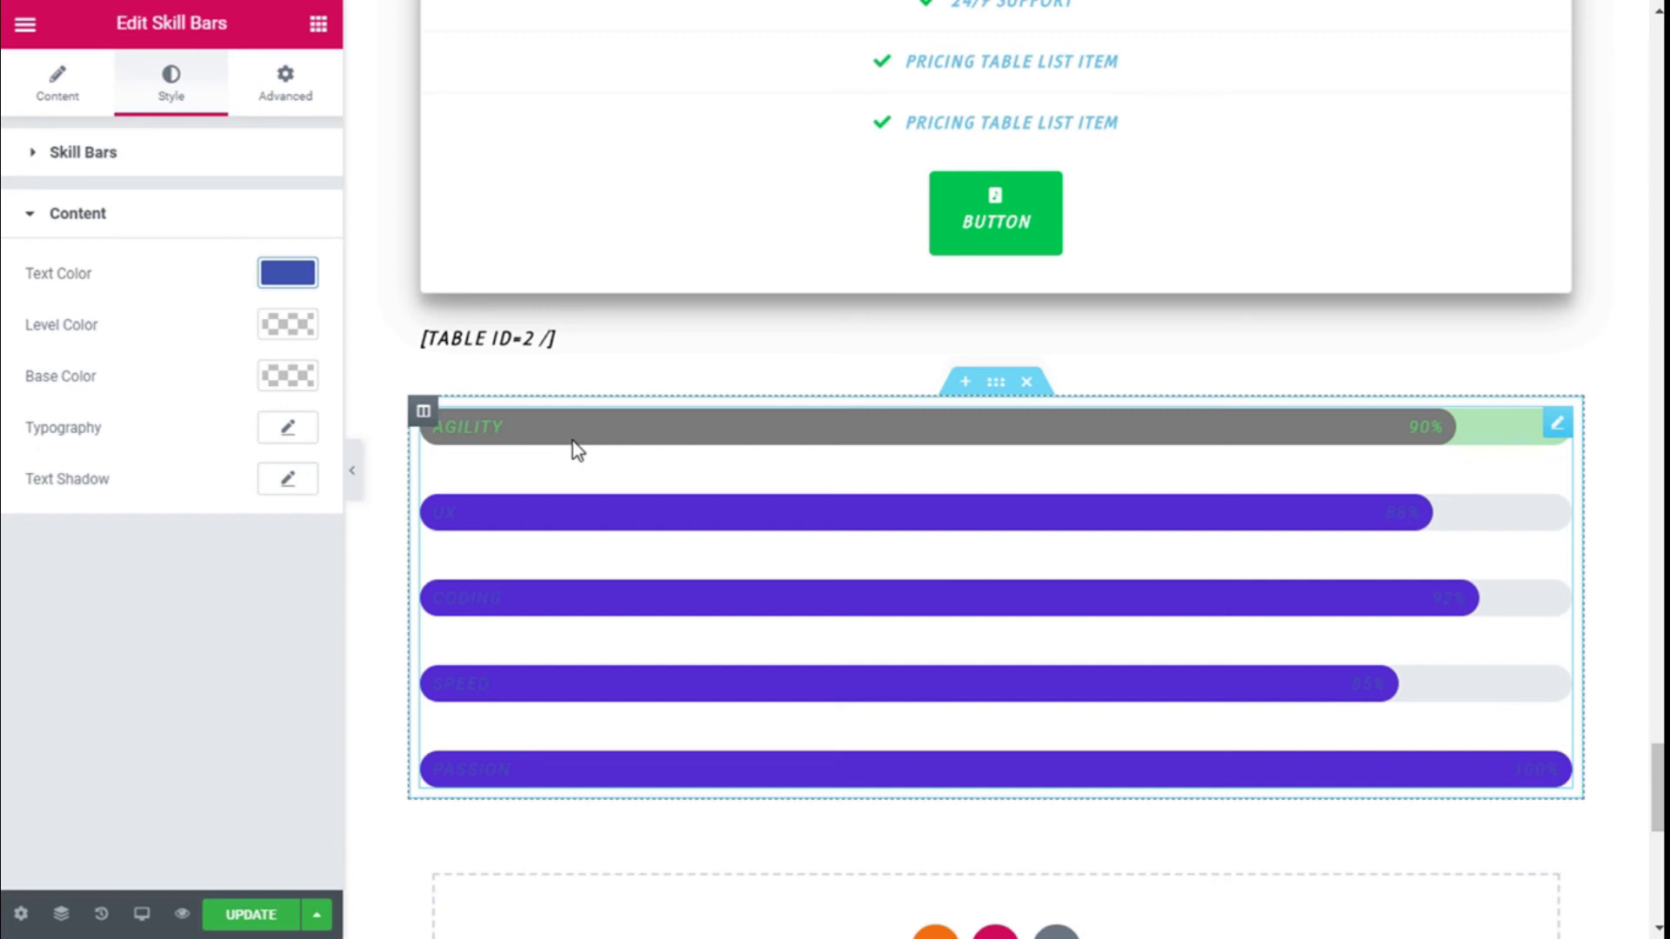
pyautogui.click(289, 335)
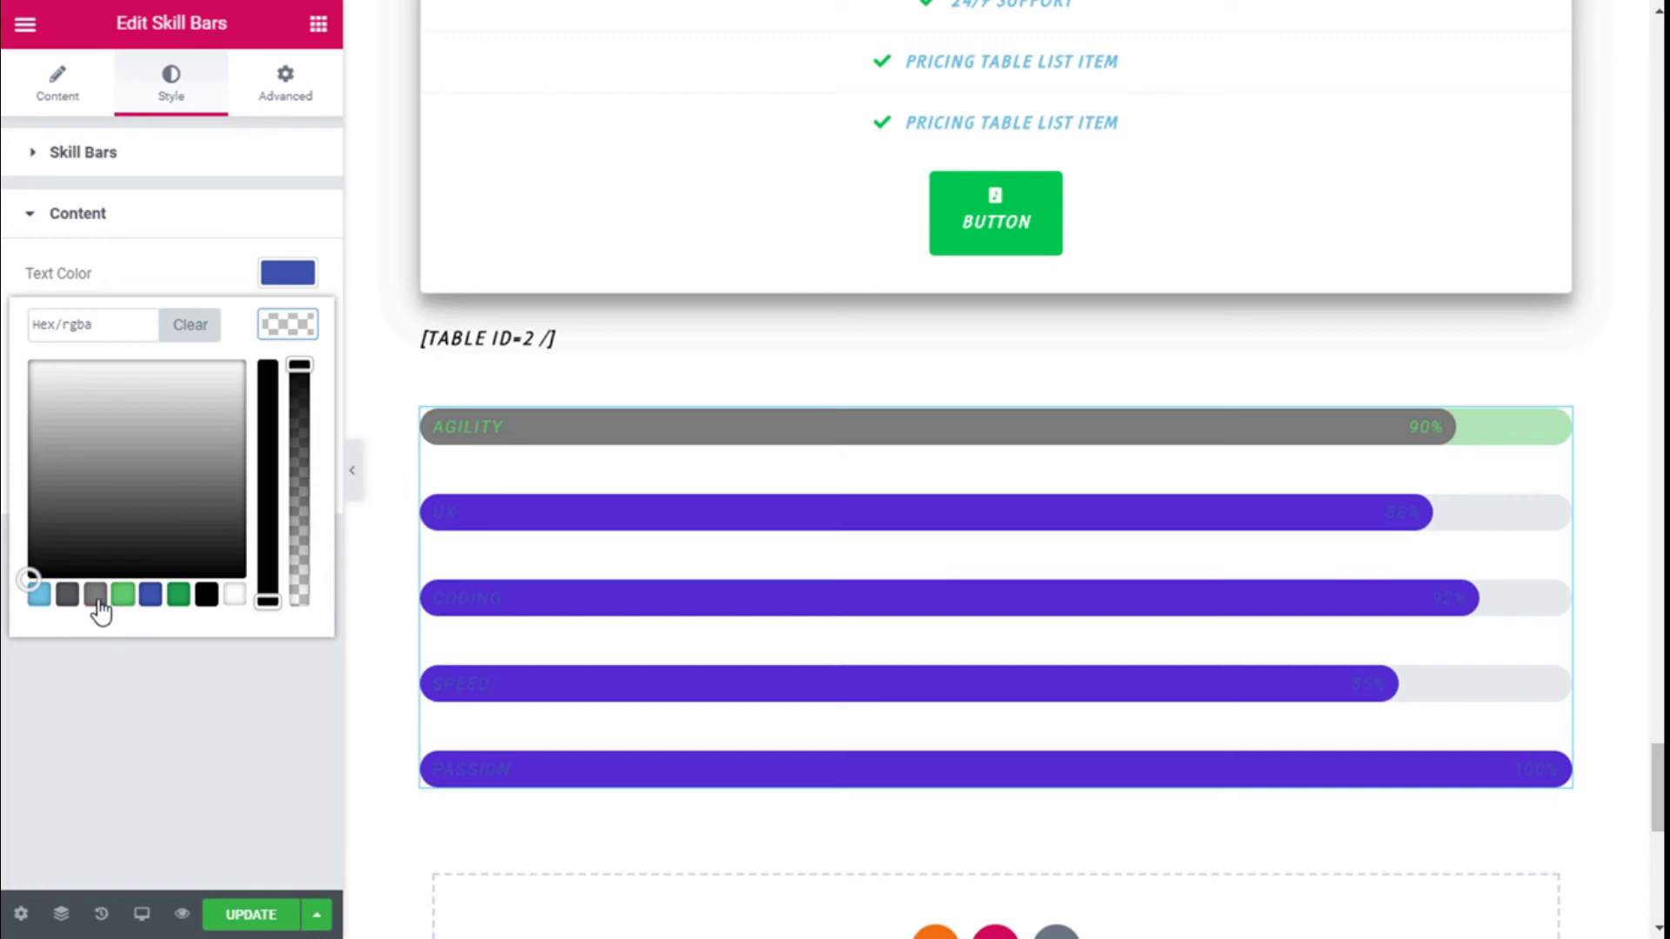
pyautogui.click(124, 599)
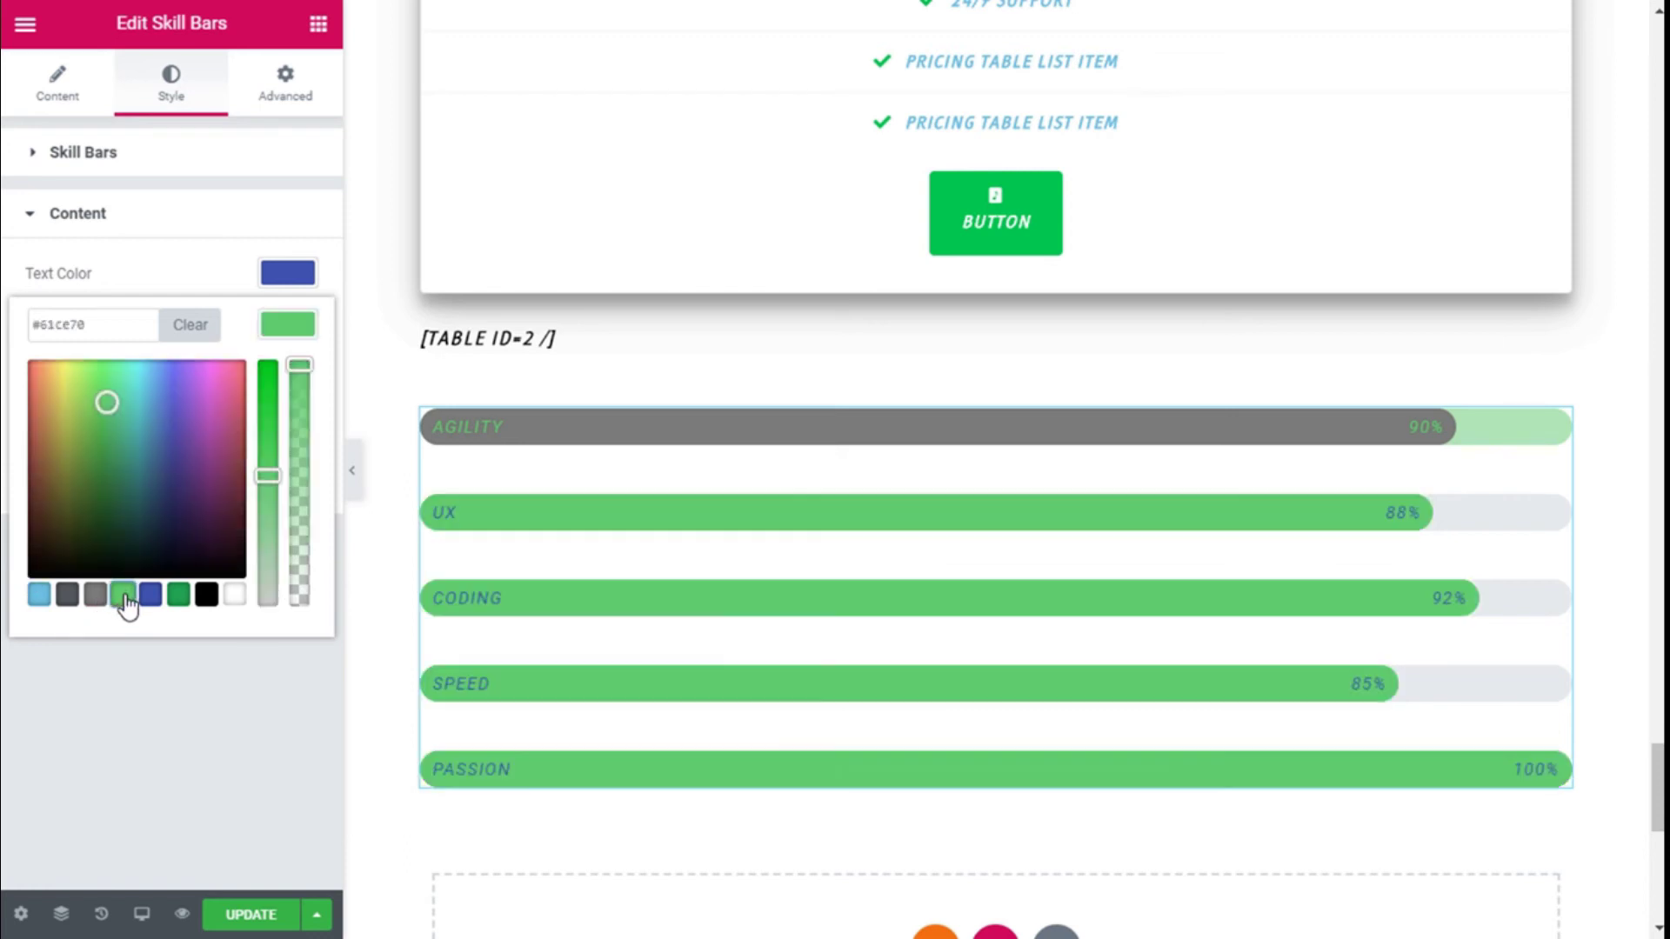
pyautogui.click(289, 329)
# Set the bars' base colour to light blue #6ec1e4 with a lowered alpha
pyautogui.click(291, 385)
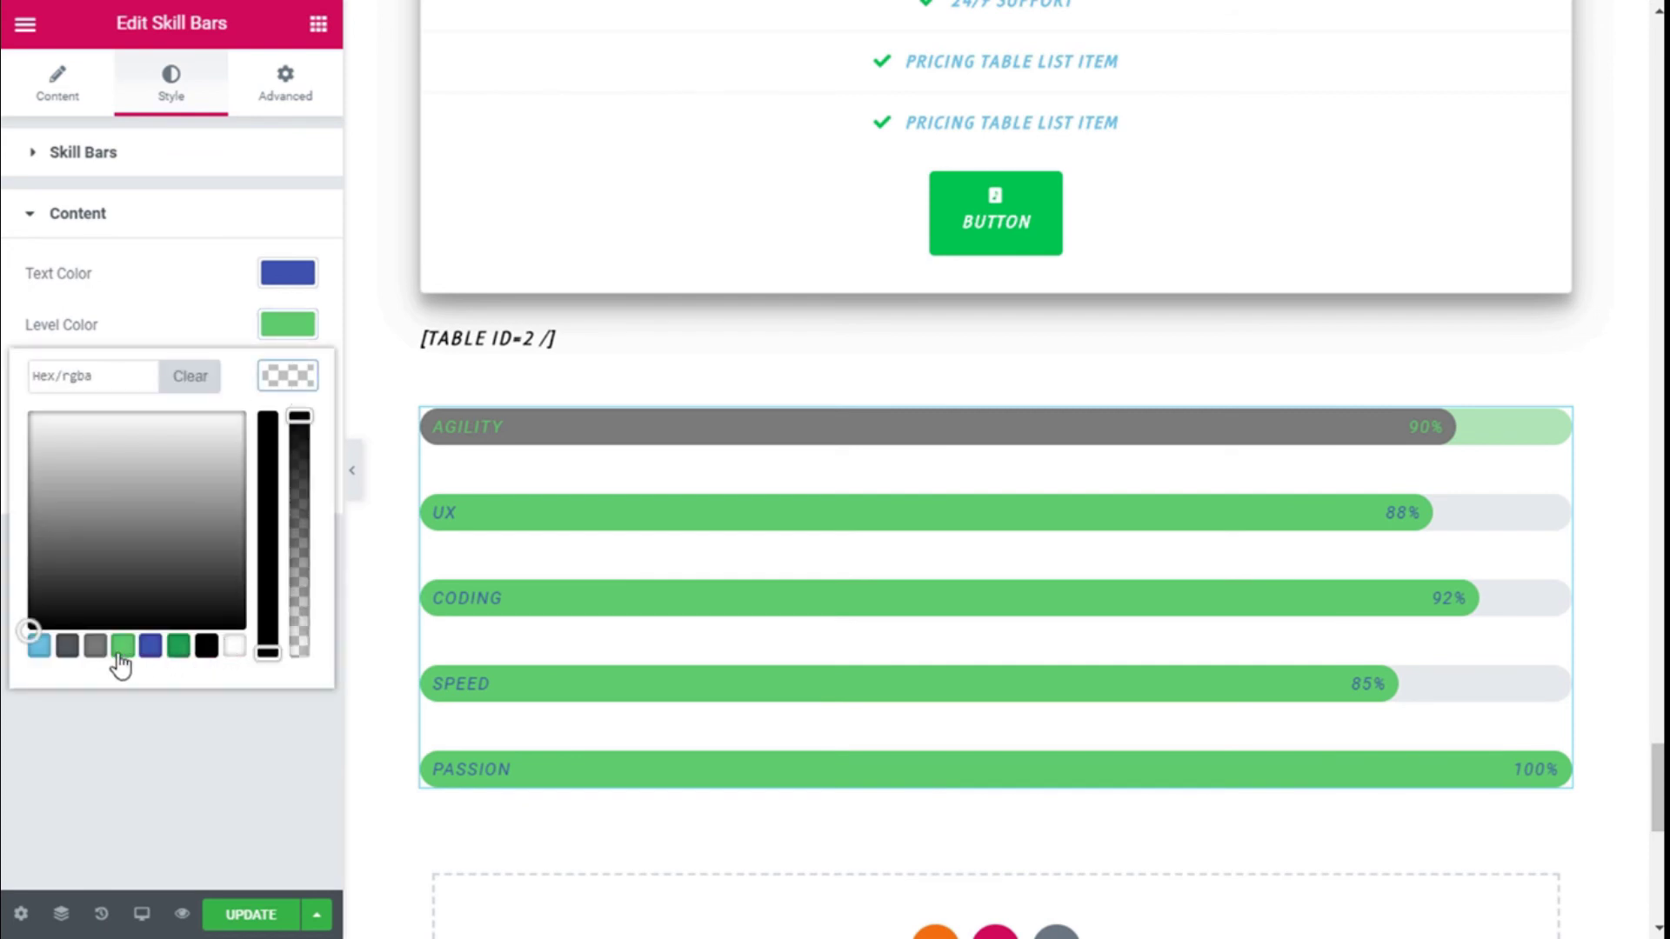
pyautogui.click(40, 650)
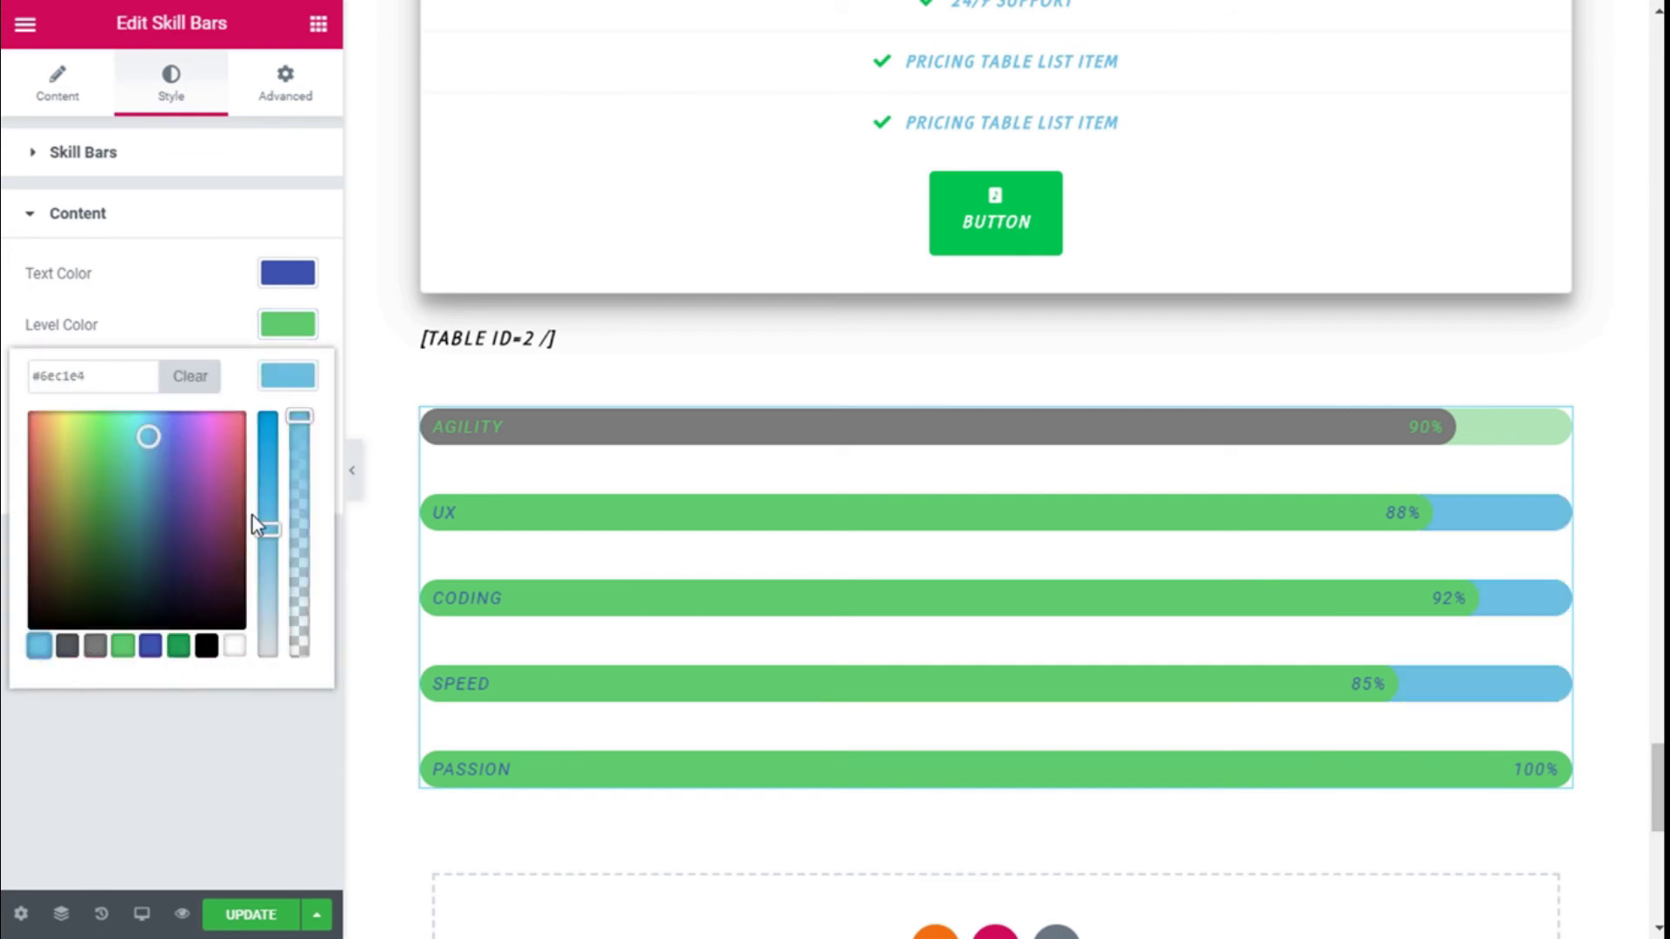
pyautogui.click(265, 383)
pyautogui.click(265, 383)
pyautogui.moveTo(304, 419); pyautogui.dragTo(300, 534)
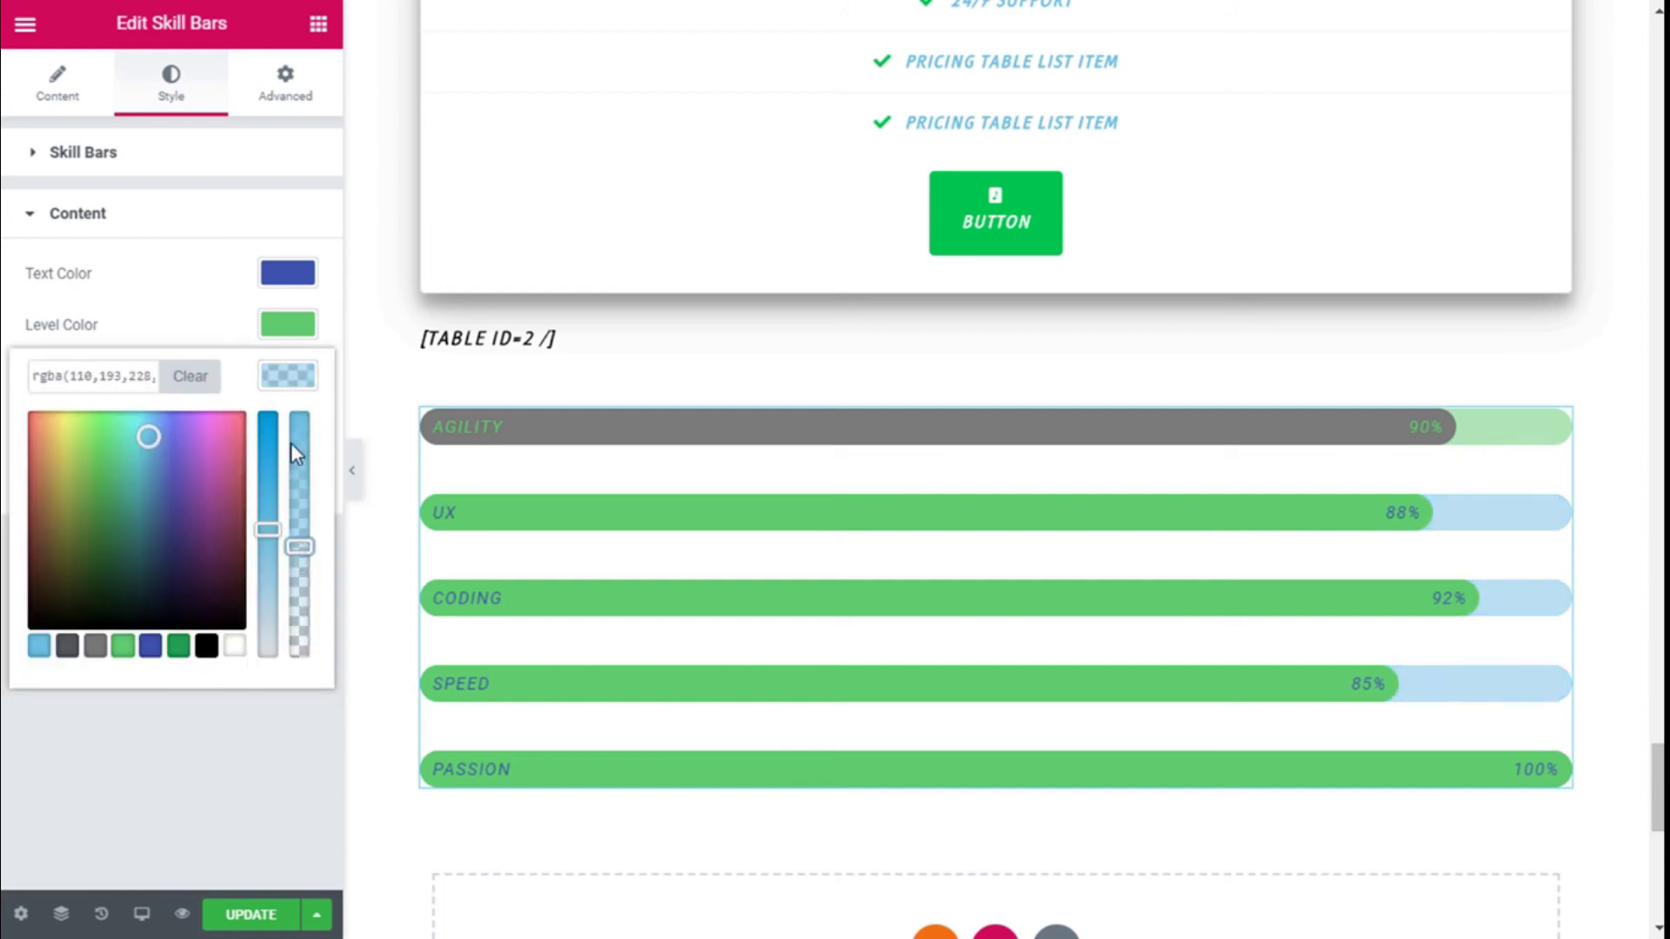
pyautogui.click(278, 382)
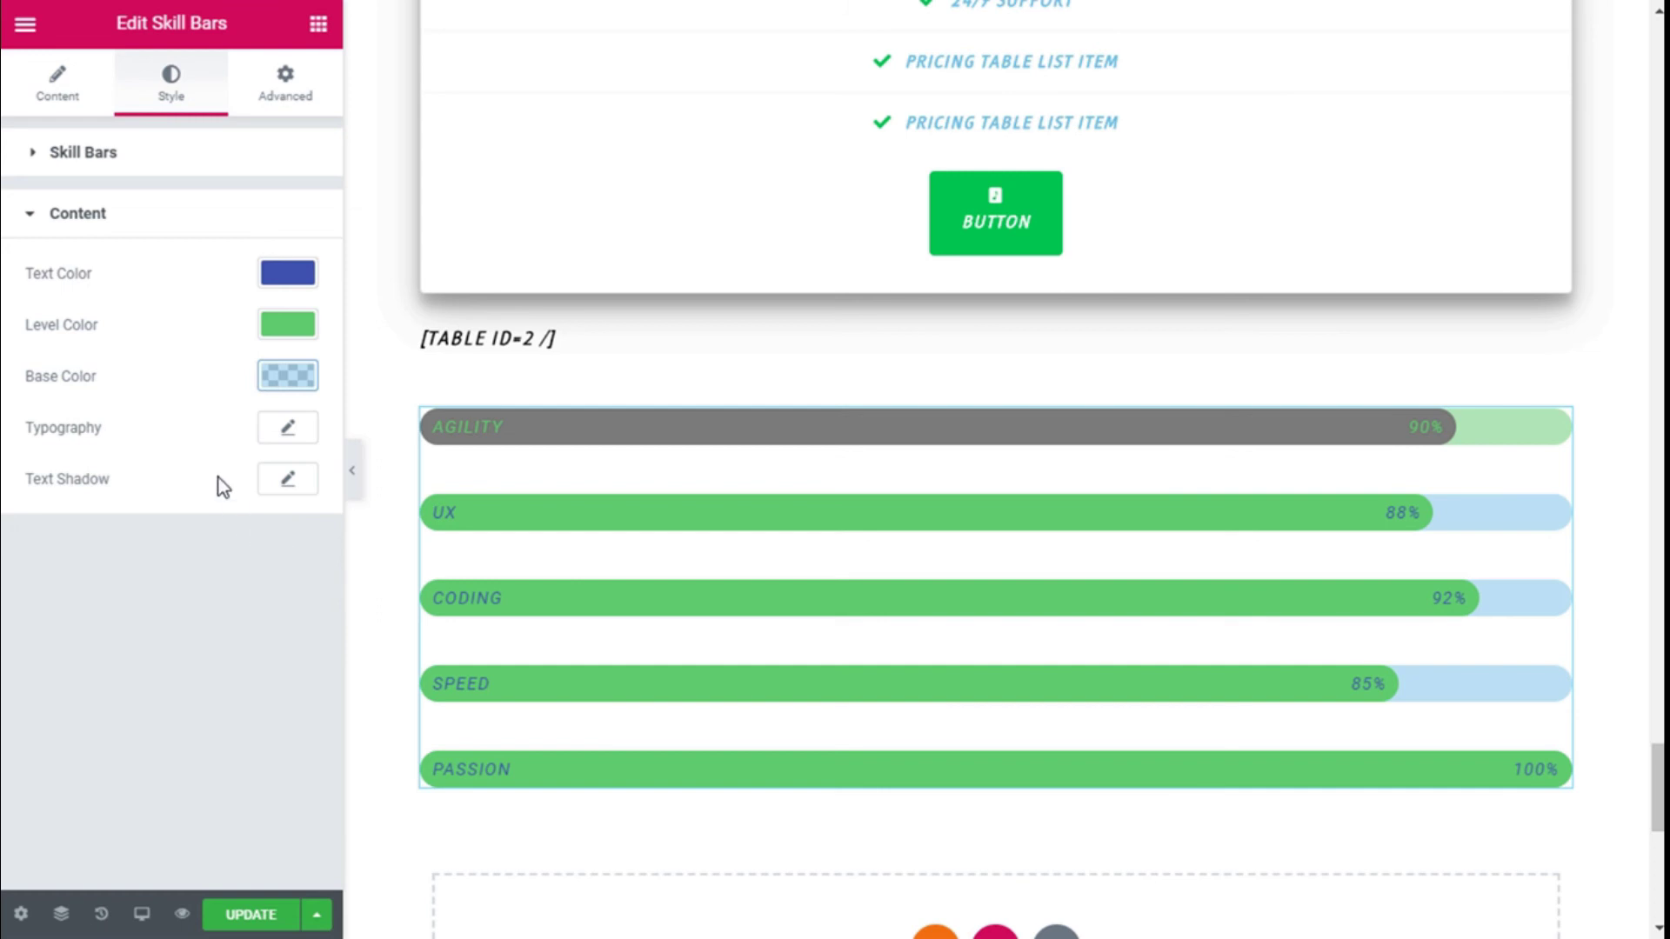
pyautogui.click(284, 430)
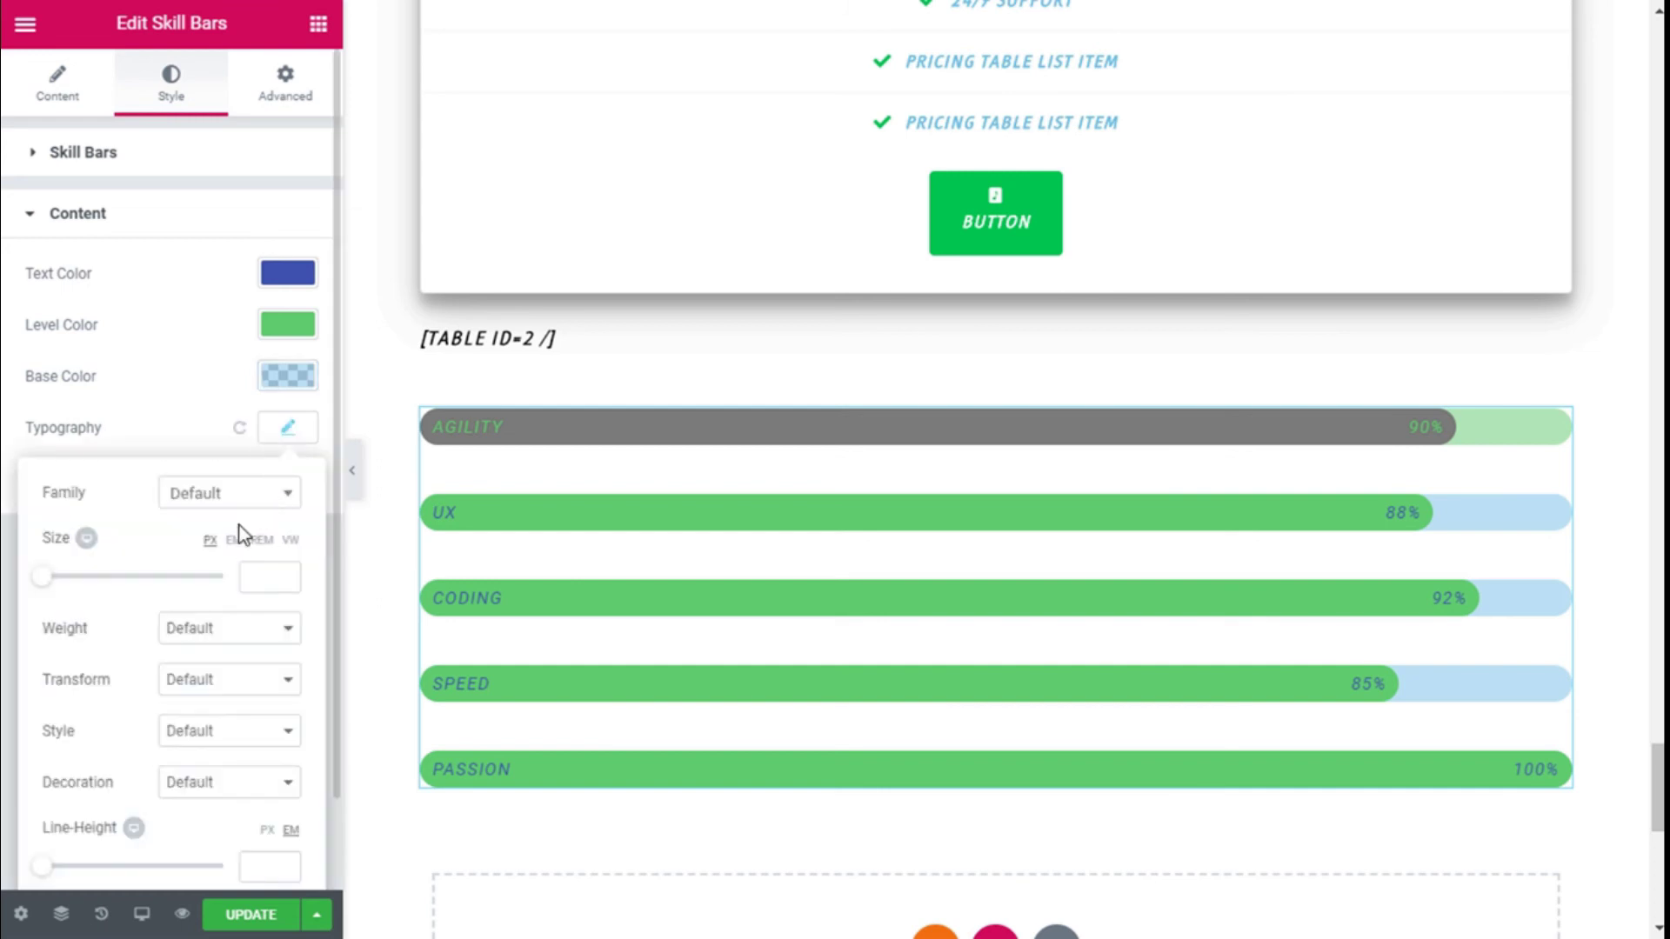
# Set the label font weight to 900, leaving the font size at default
pyautogui.scroll(-1, 241, 535)
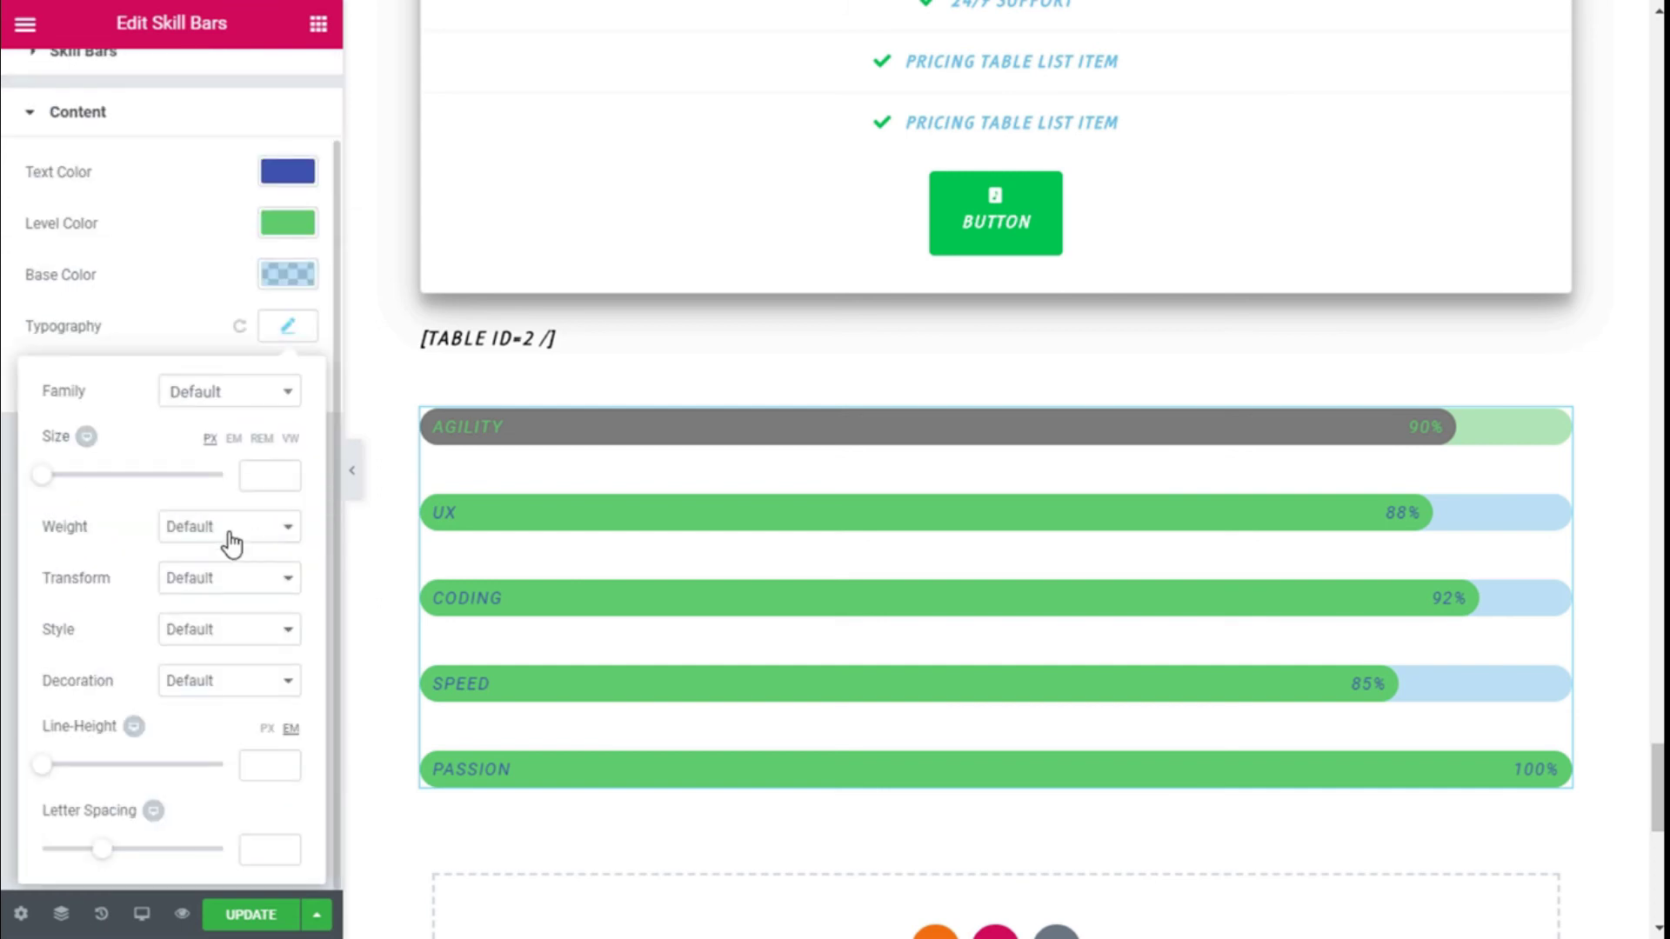
pyautogui.click(186, 393)
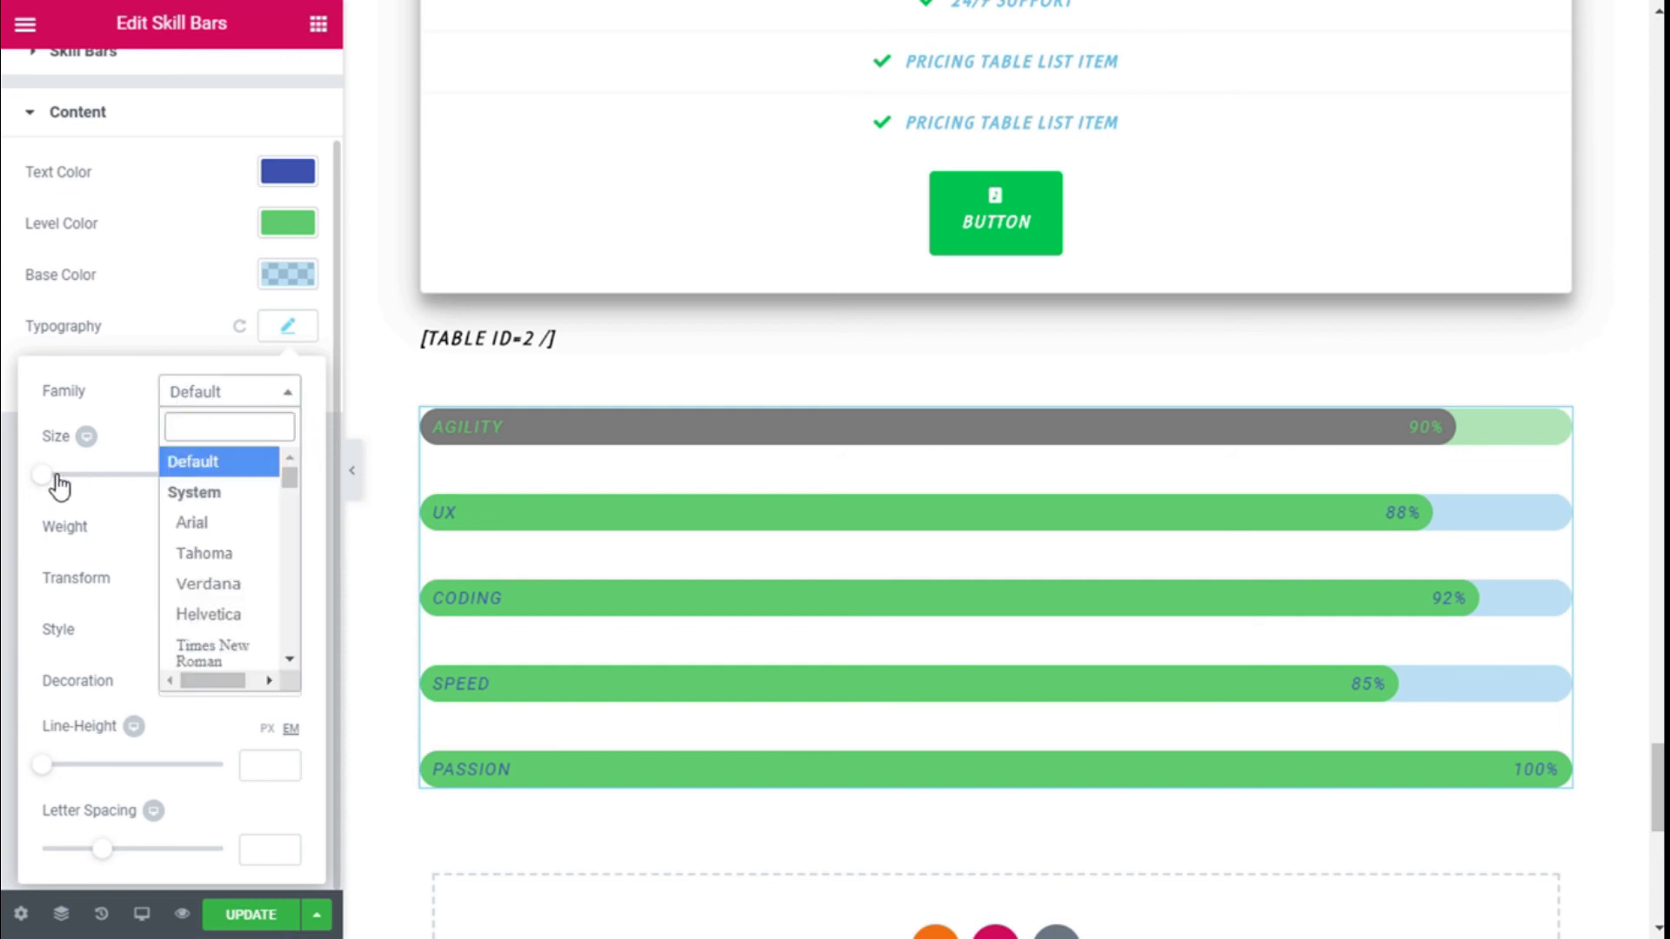
pyautogui.moveTo(50, 486)
pyautogui.mouseDown()
pyautogui.moveTo(79, 492)
pyautogui.moveTo(44, 484)
pyautogui.mouseUp()
pyautogui.click(223, 393)
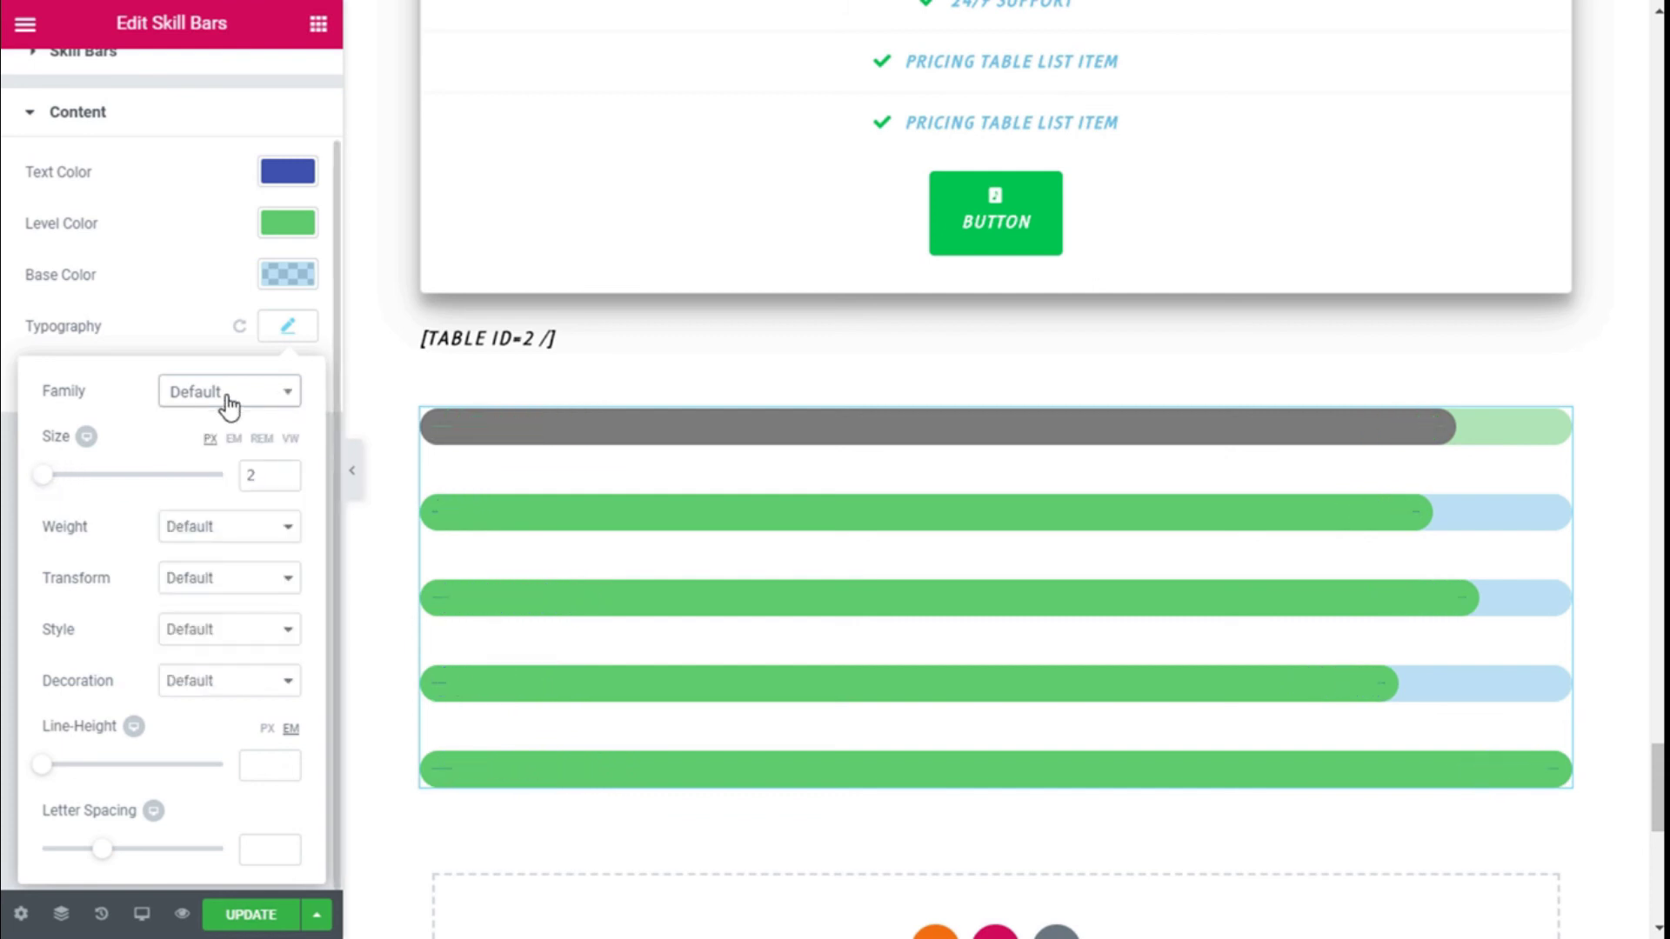
pyautogui.click(285, 479)
pyautogui.press('BackSpace')
pyautogui.click(240, 546)
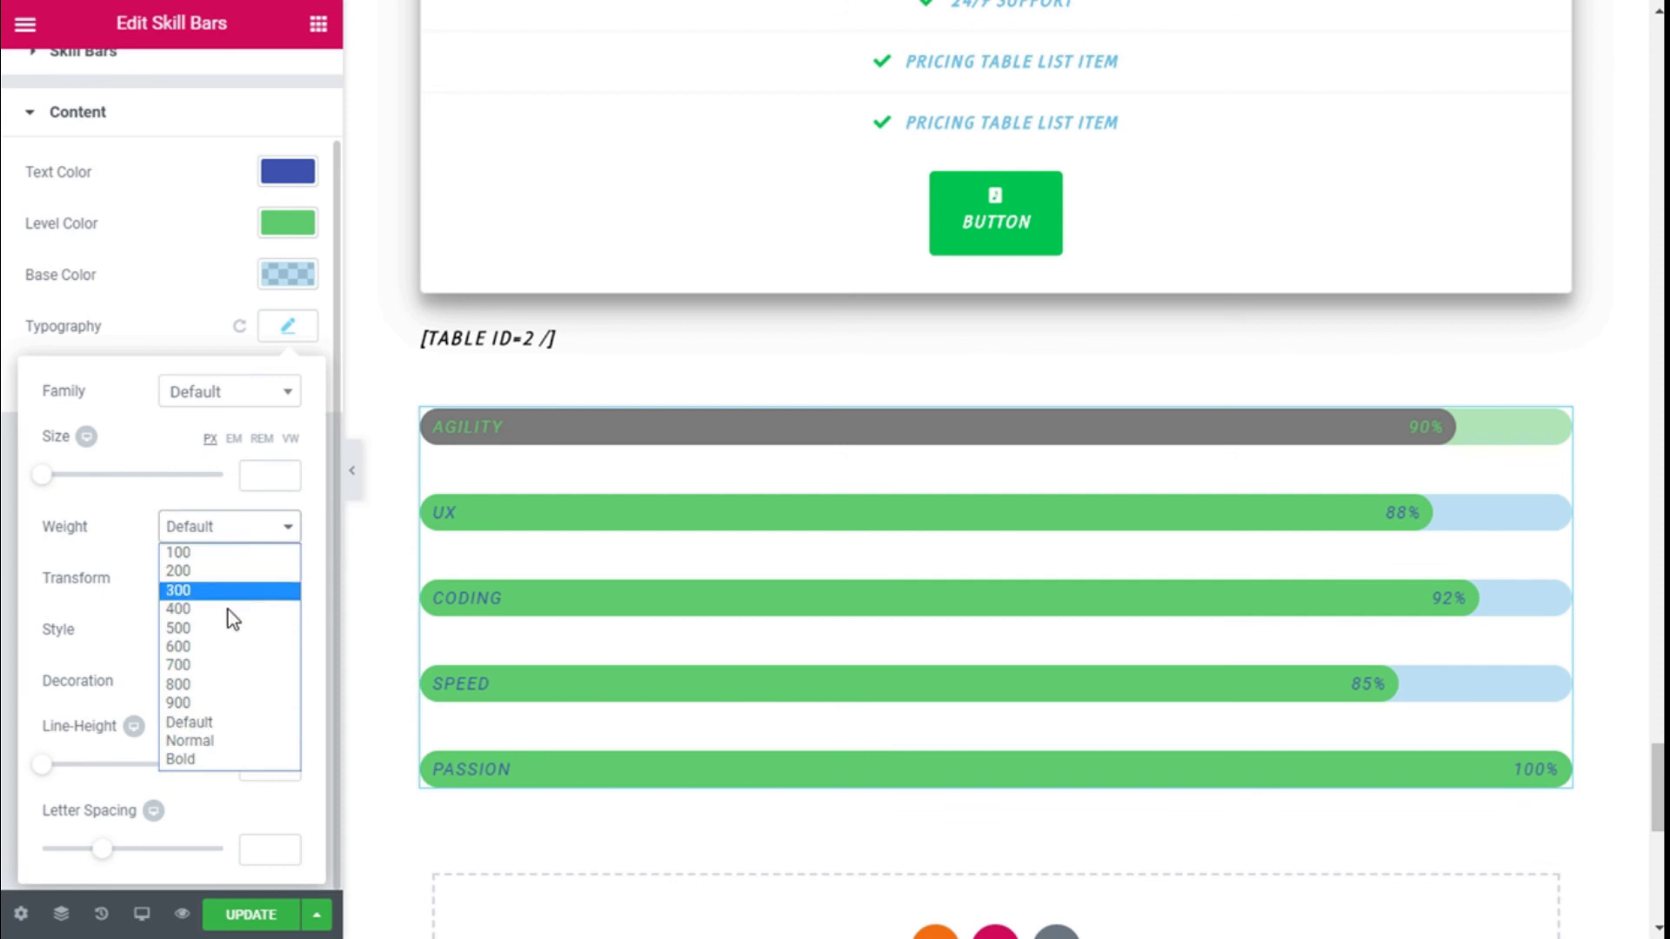
pyautogui.click(201, 686)
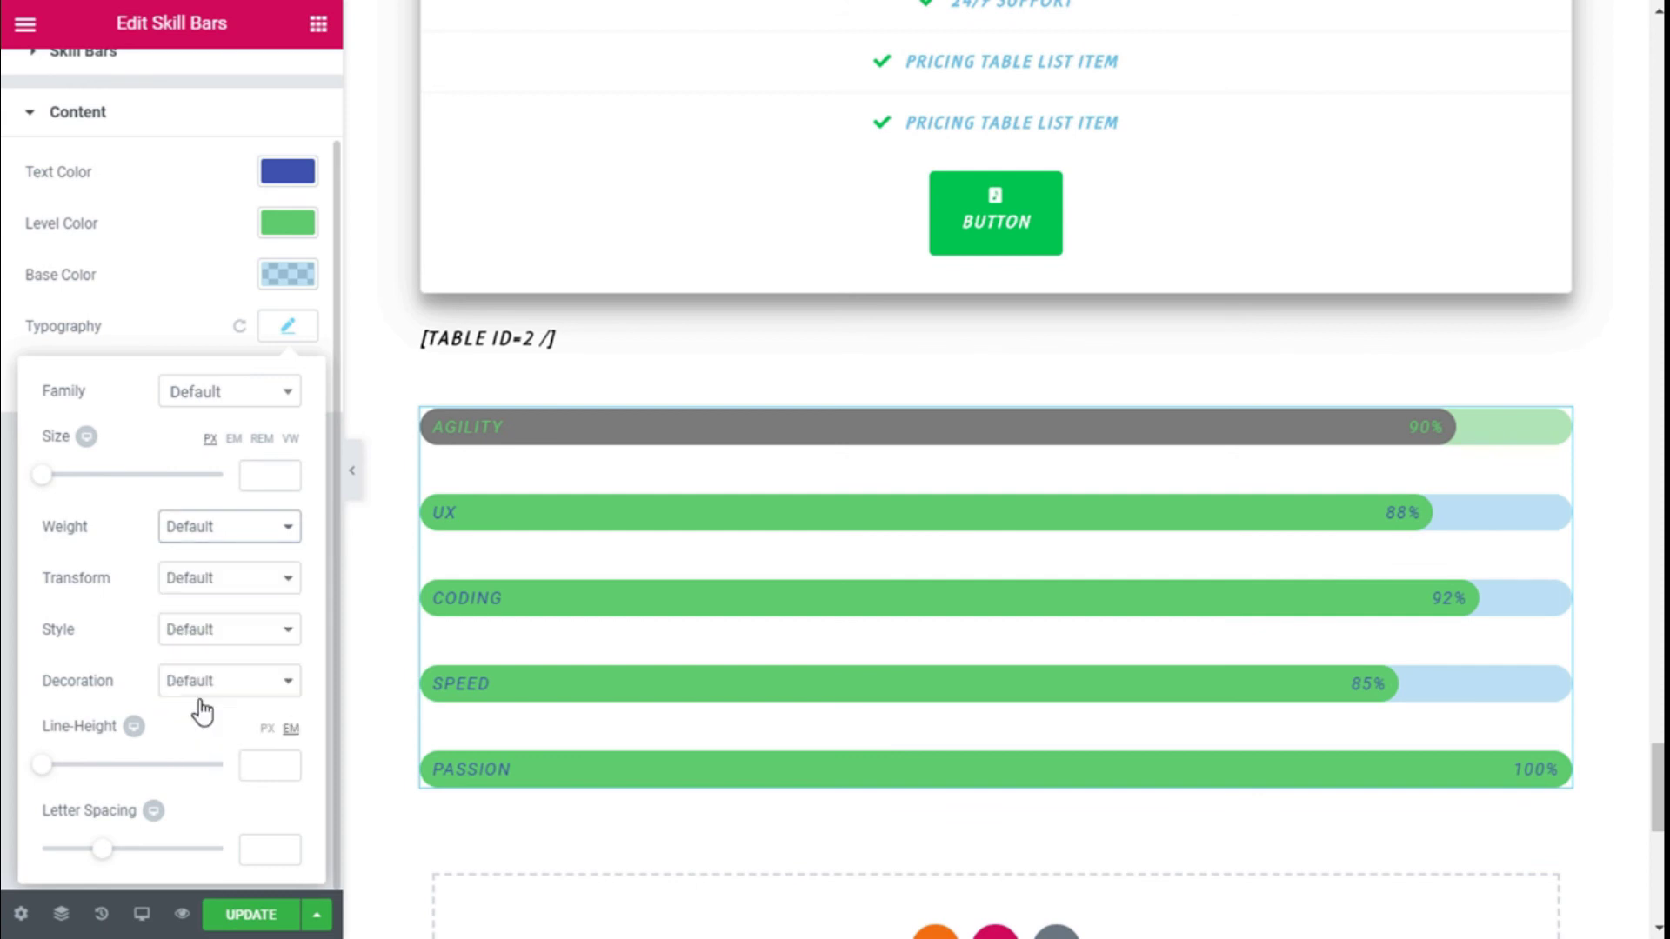
# Make the labels italic with default transform and no underline, then close Typography
pyautogui.click(224, 579)
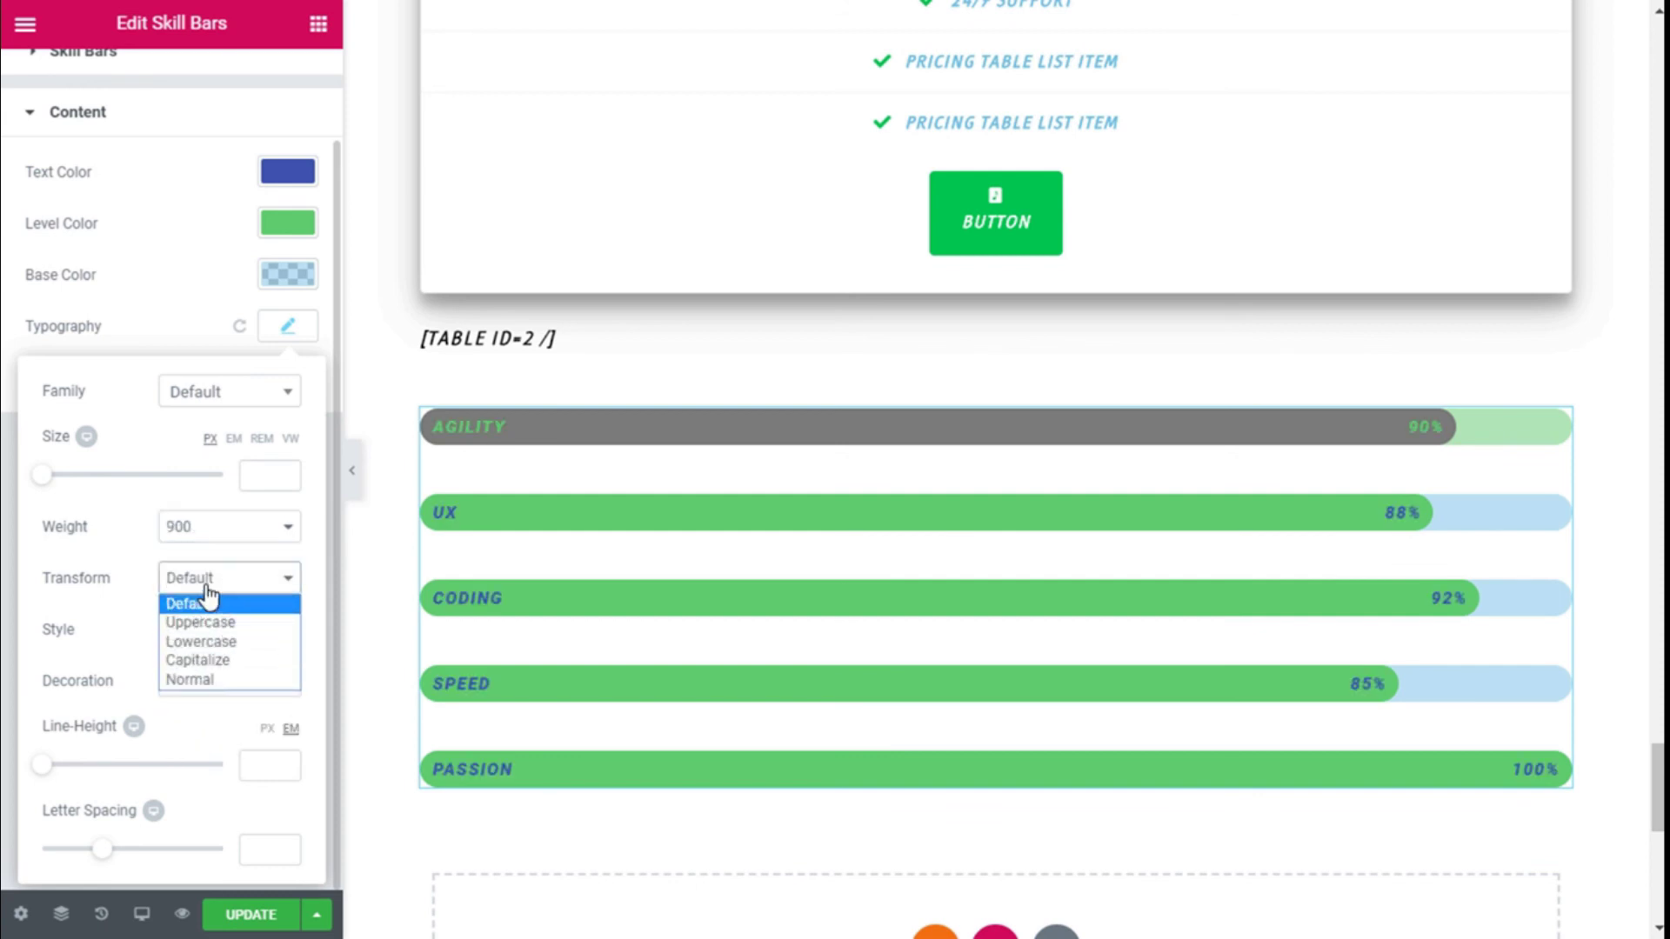
pyautogui.click(206, 601)
pyautogui.click(205, 629)
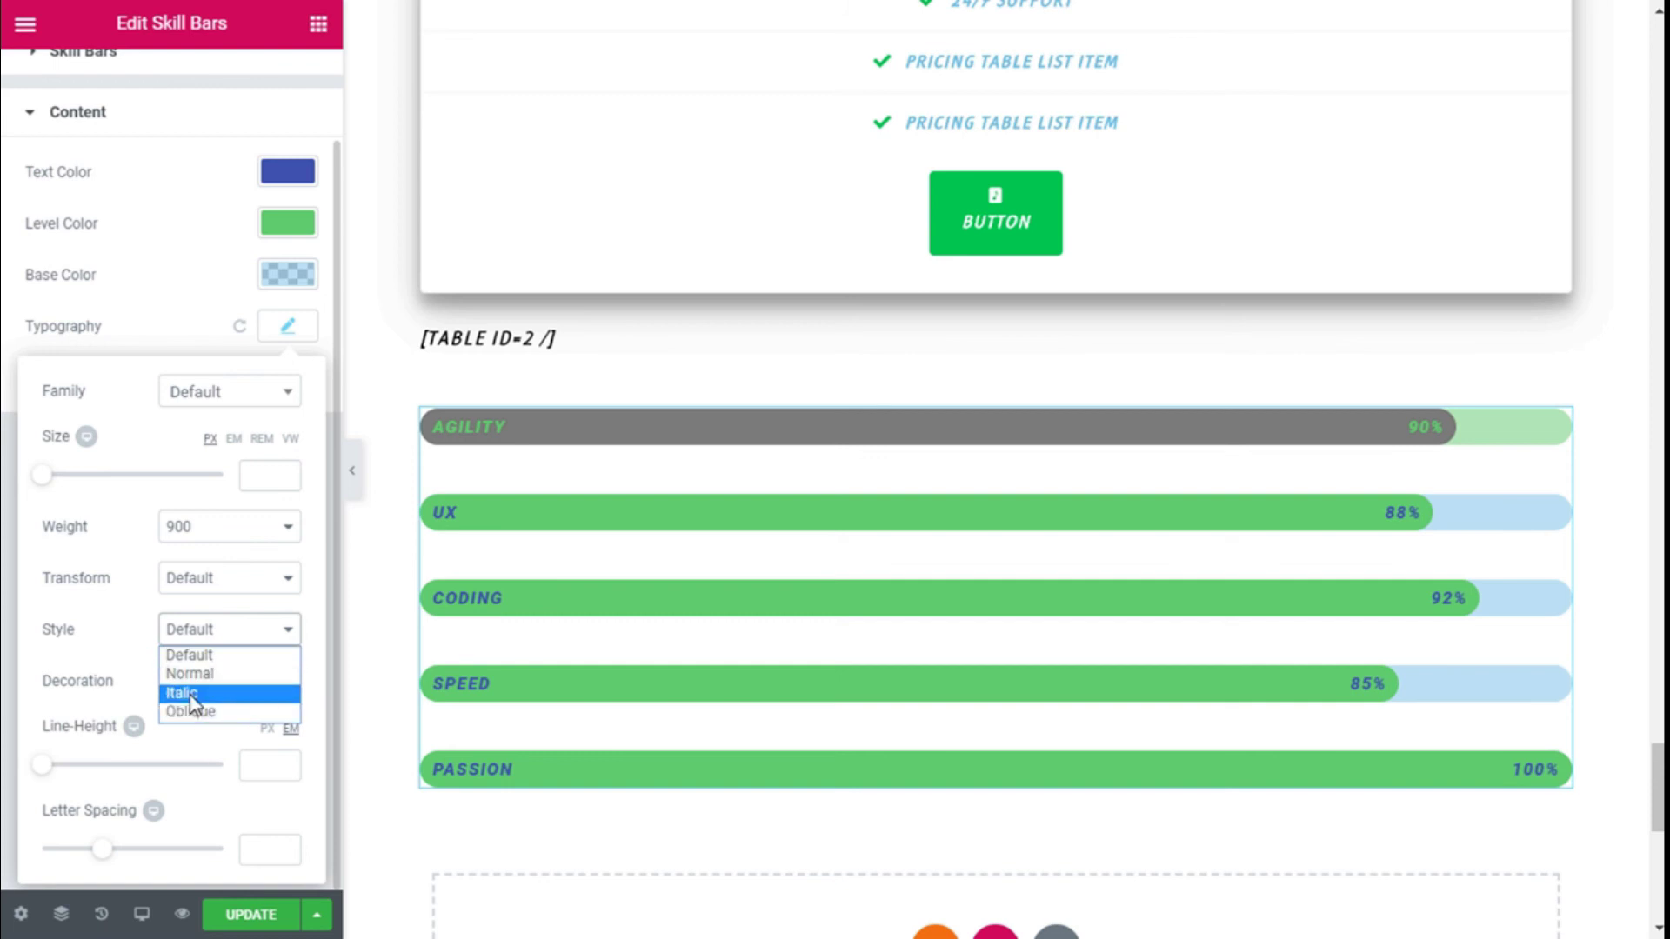
pyautogui.click(192, 694)
pyautogui.click(197, 682)
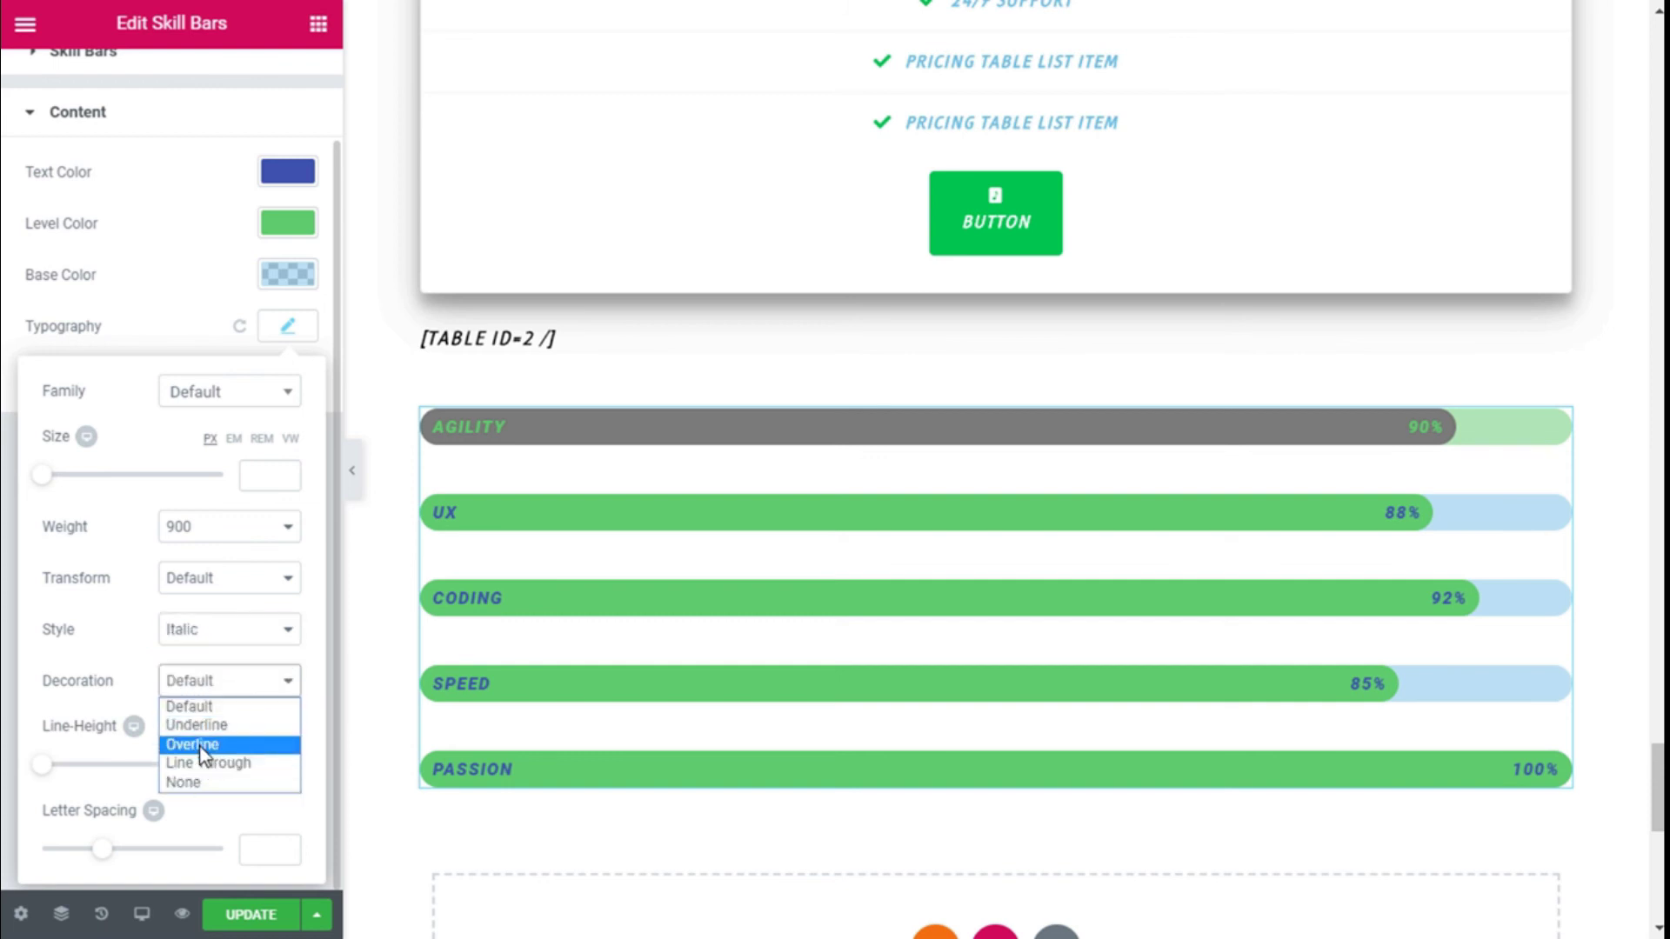
pyautogui.click(198, 725)
pyautogui.click(218, 682)
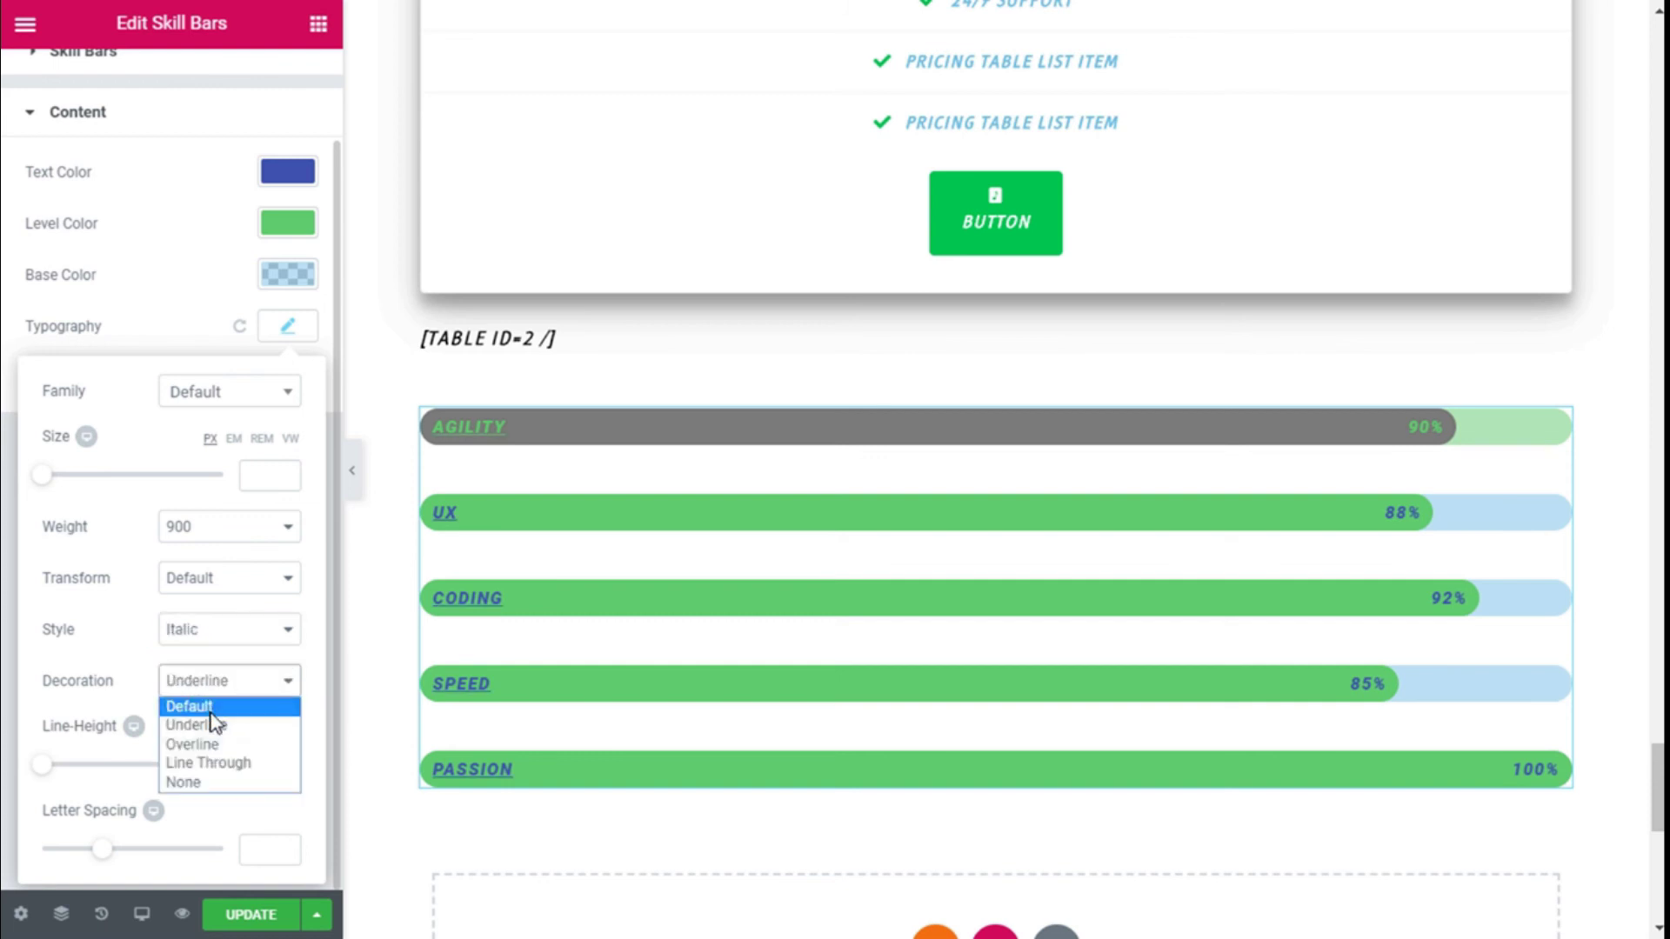
pyautogui.click(209, 710)
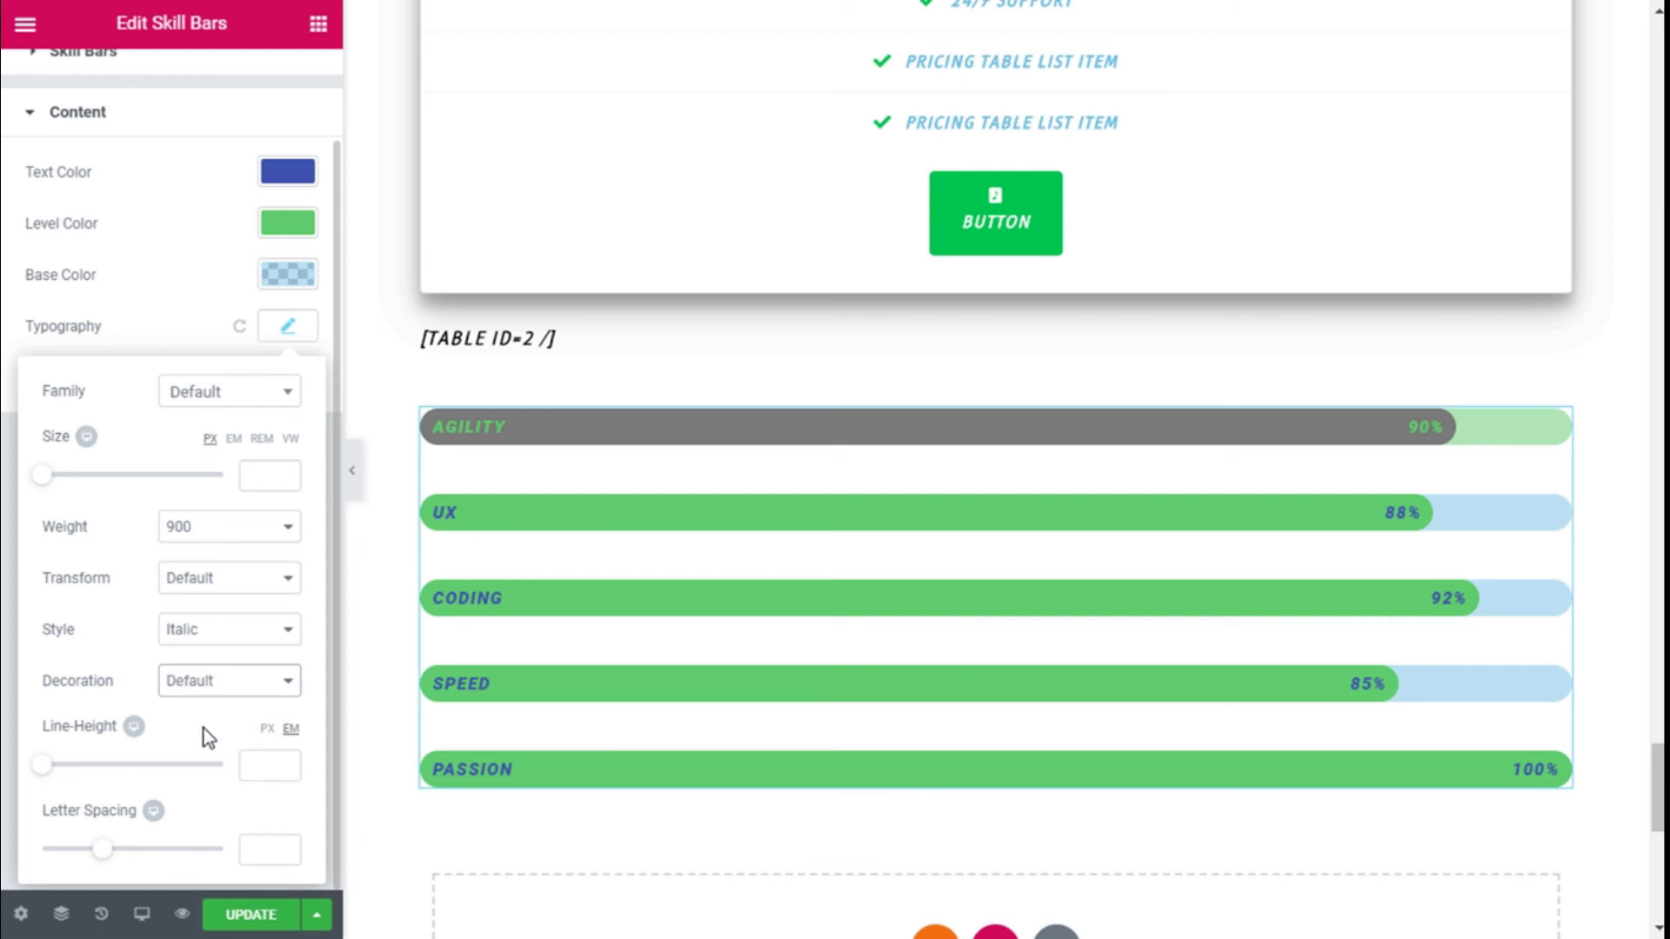
pyautogui.click(49, 767)
pyautogui.click(276, 328)
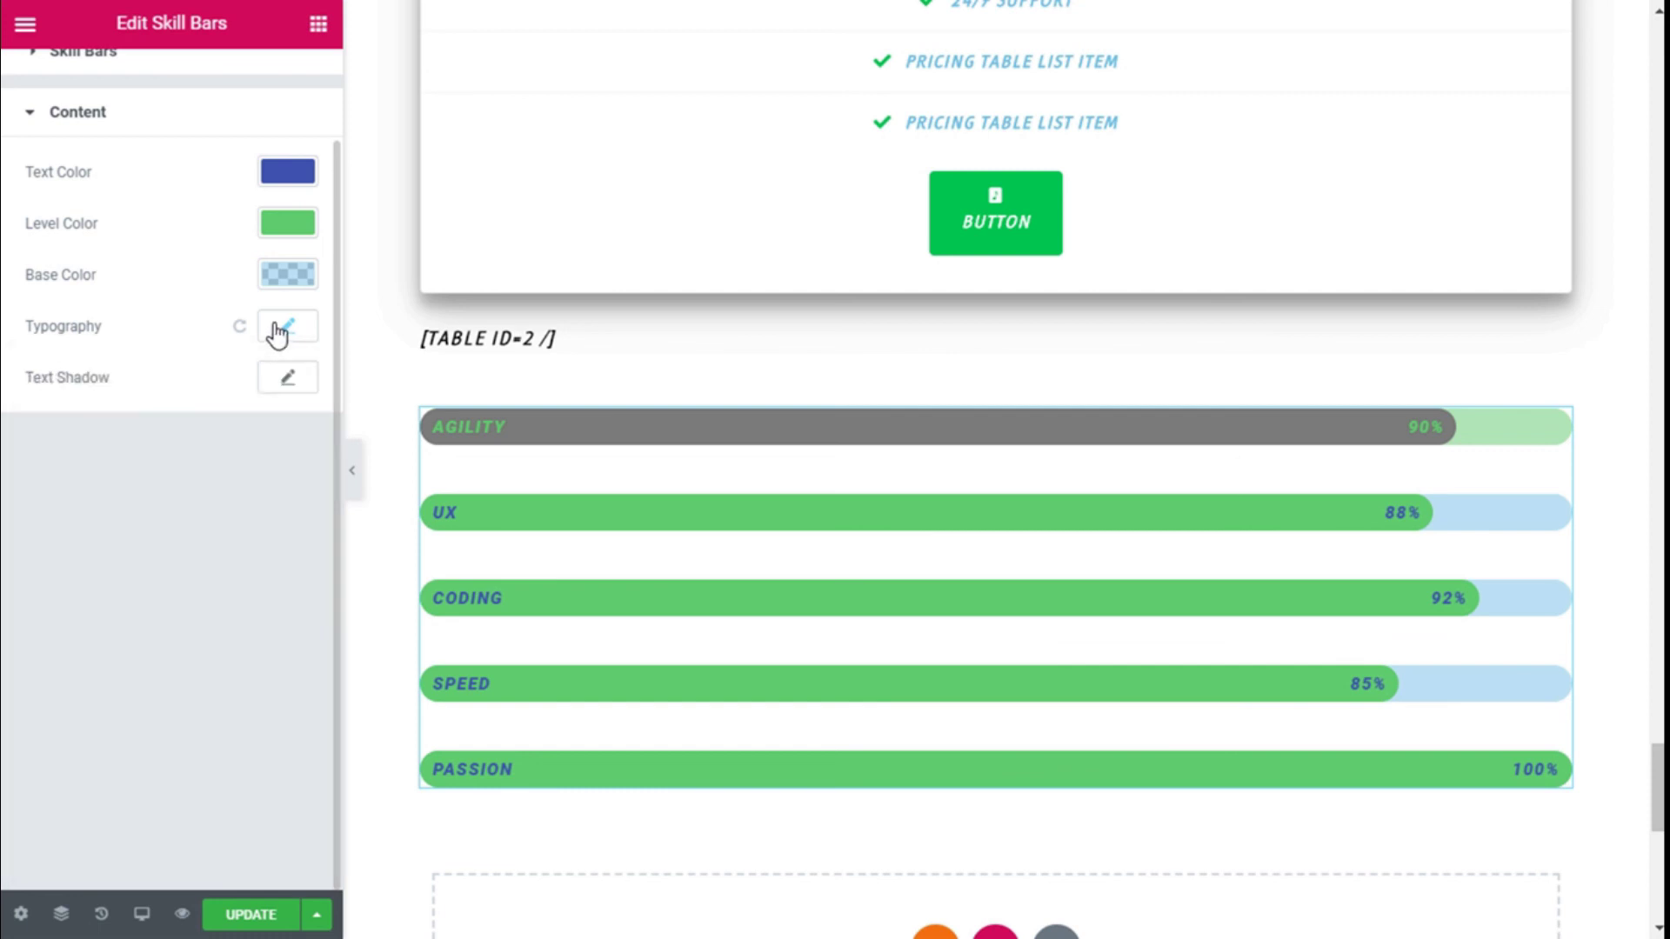
pyautogui.click(277, 380)
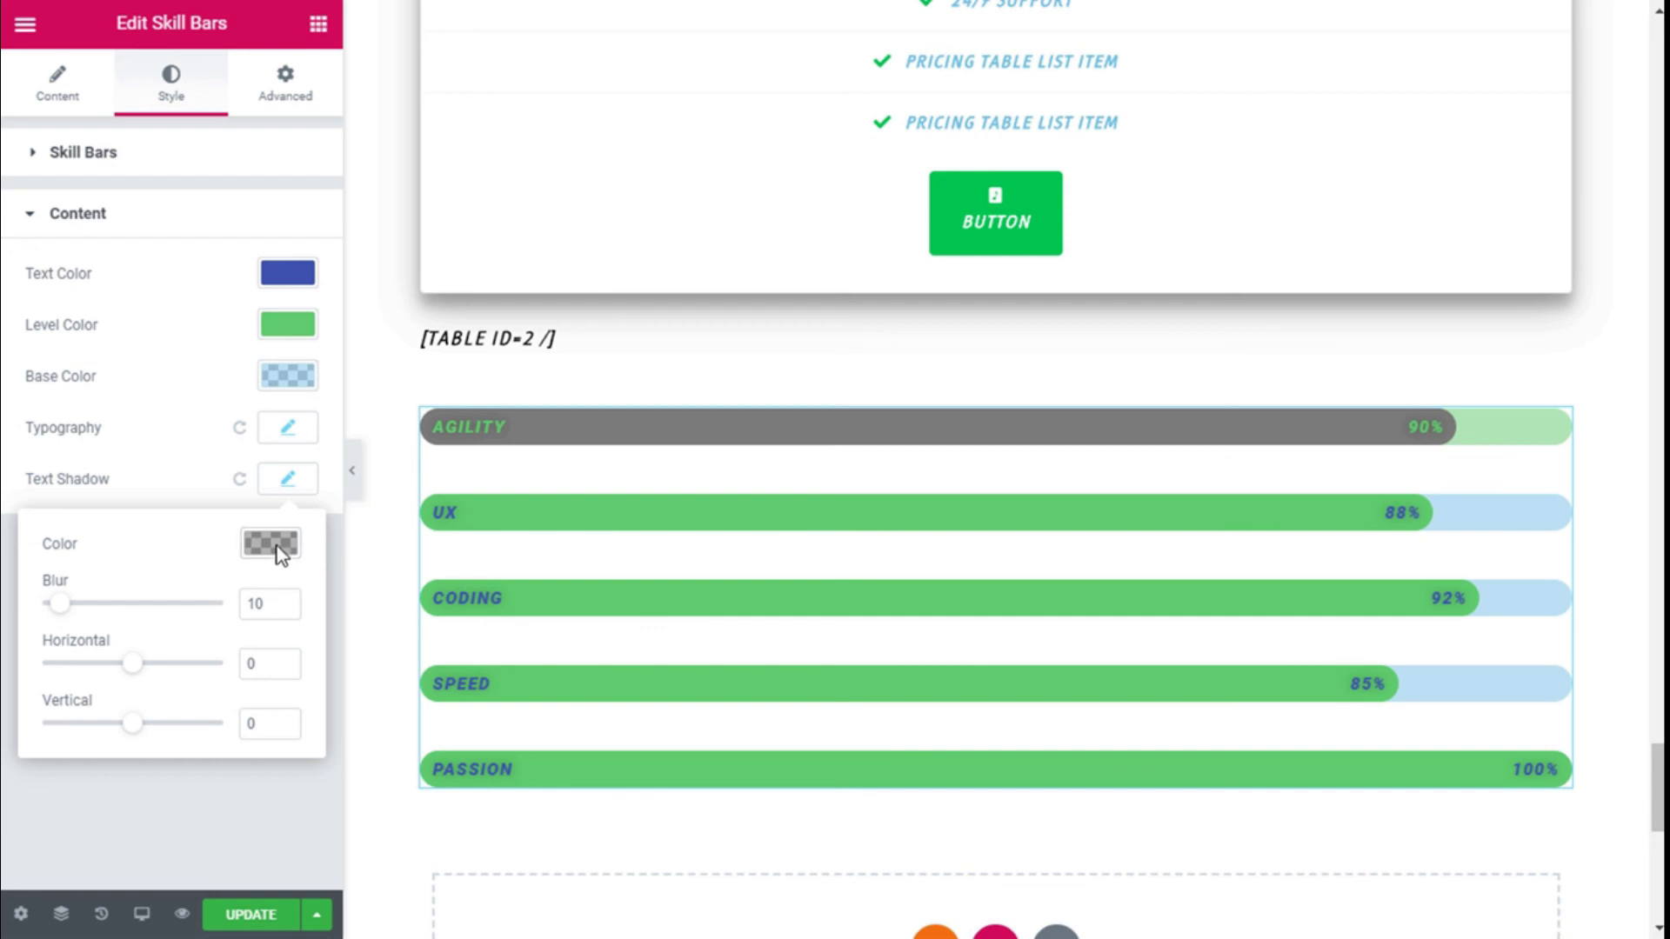
# Collapse the style sections and reselect the widget to list Agility, UX, Coding, Speed and Passion
pyautogui.click(289, 480)
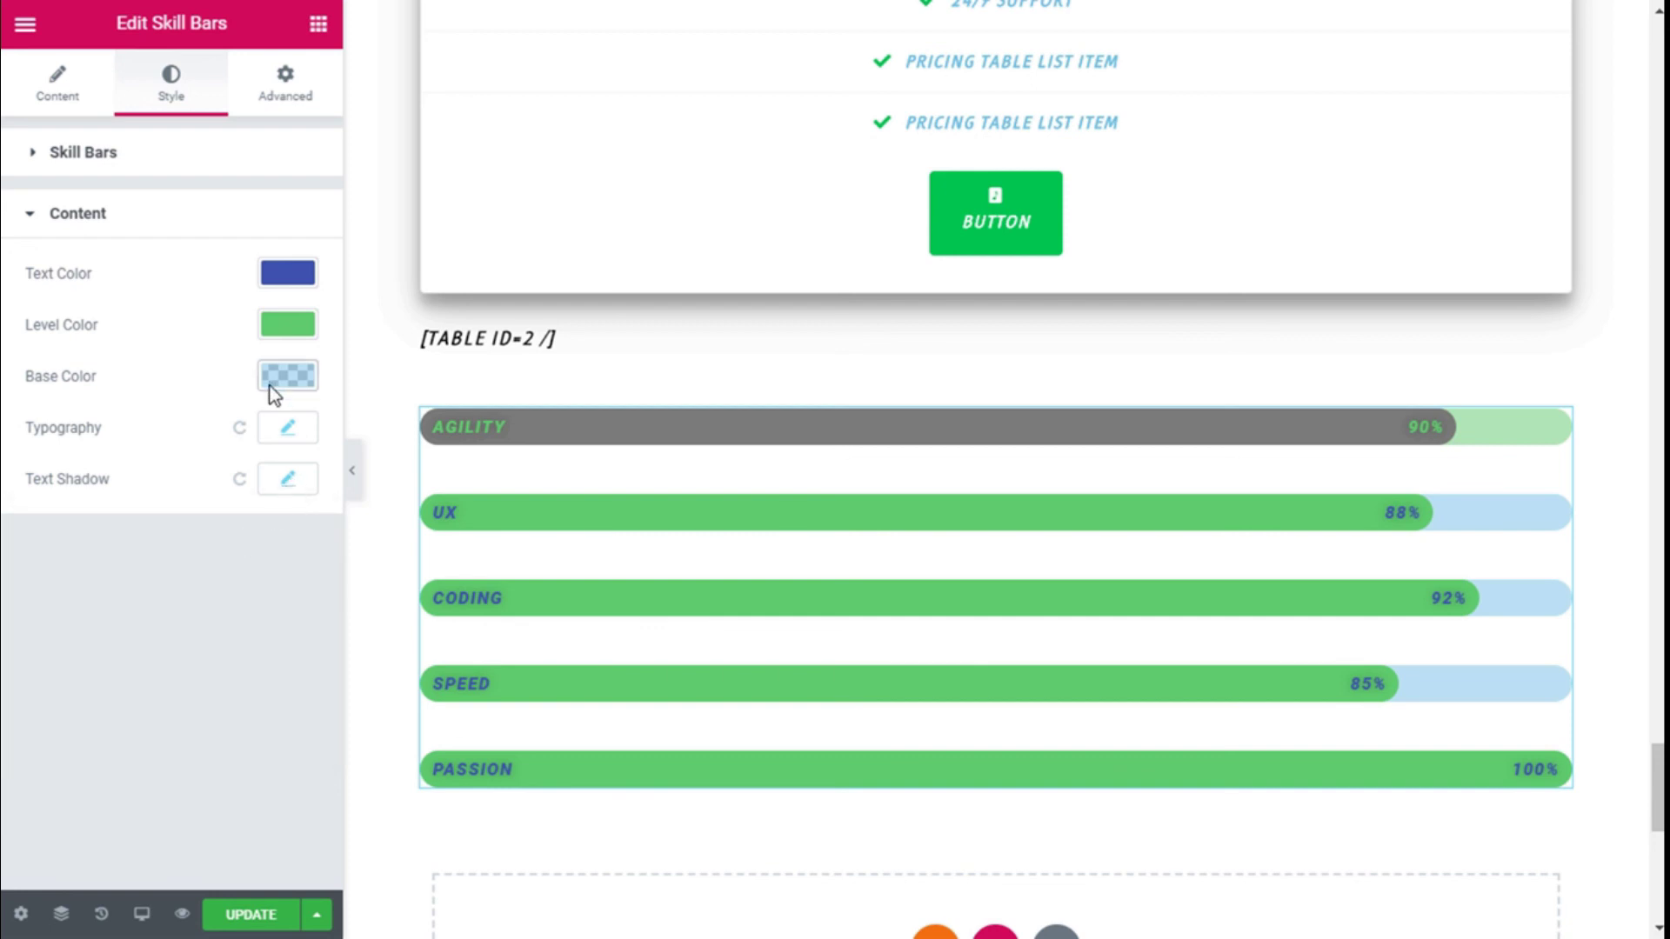
pyautogui.click(200, 214)
pyautogui.click(216, 165)
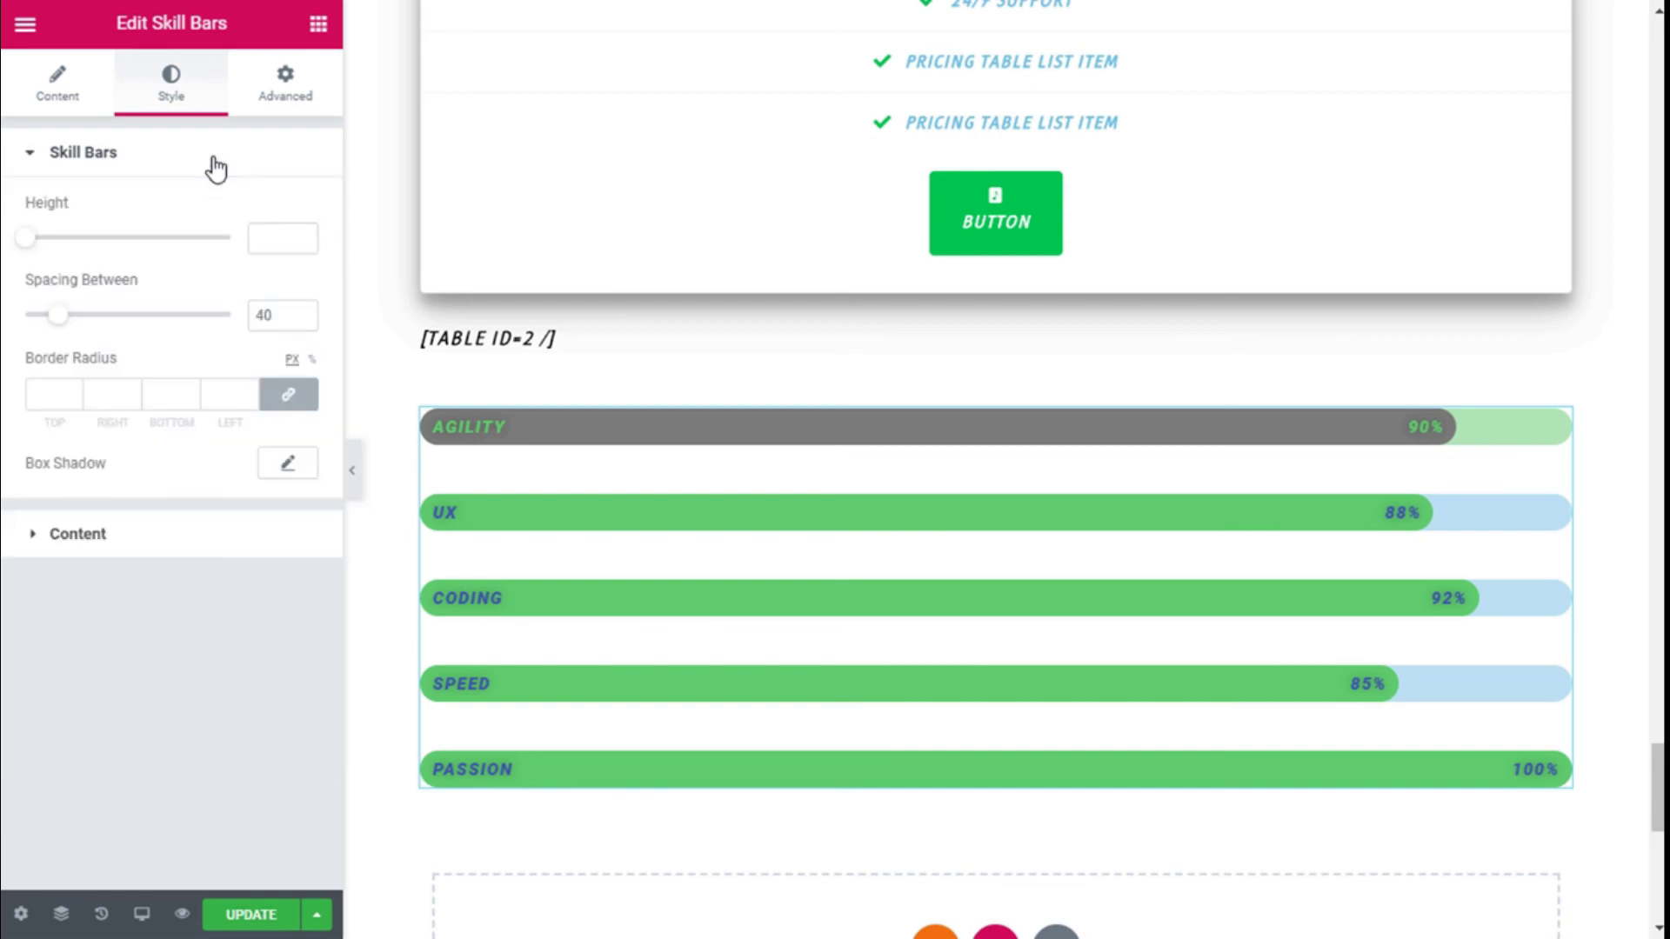
pyautogui.click(217, 165)
pyautogui.click(633, 529)
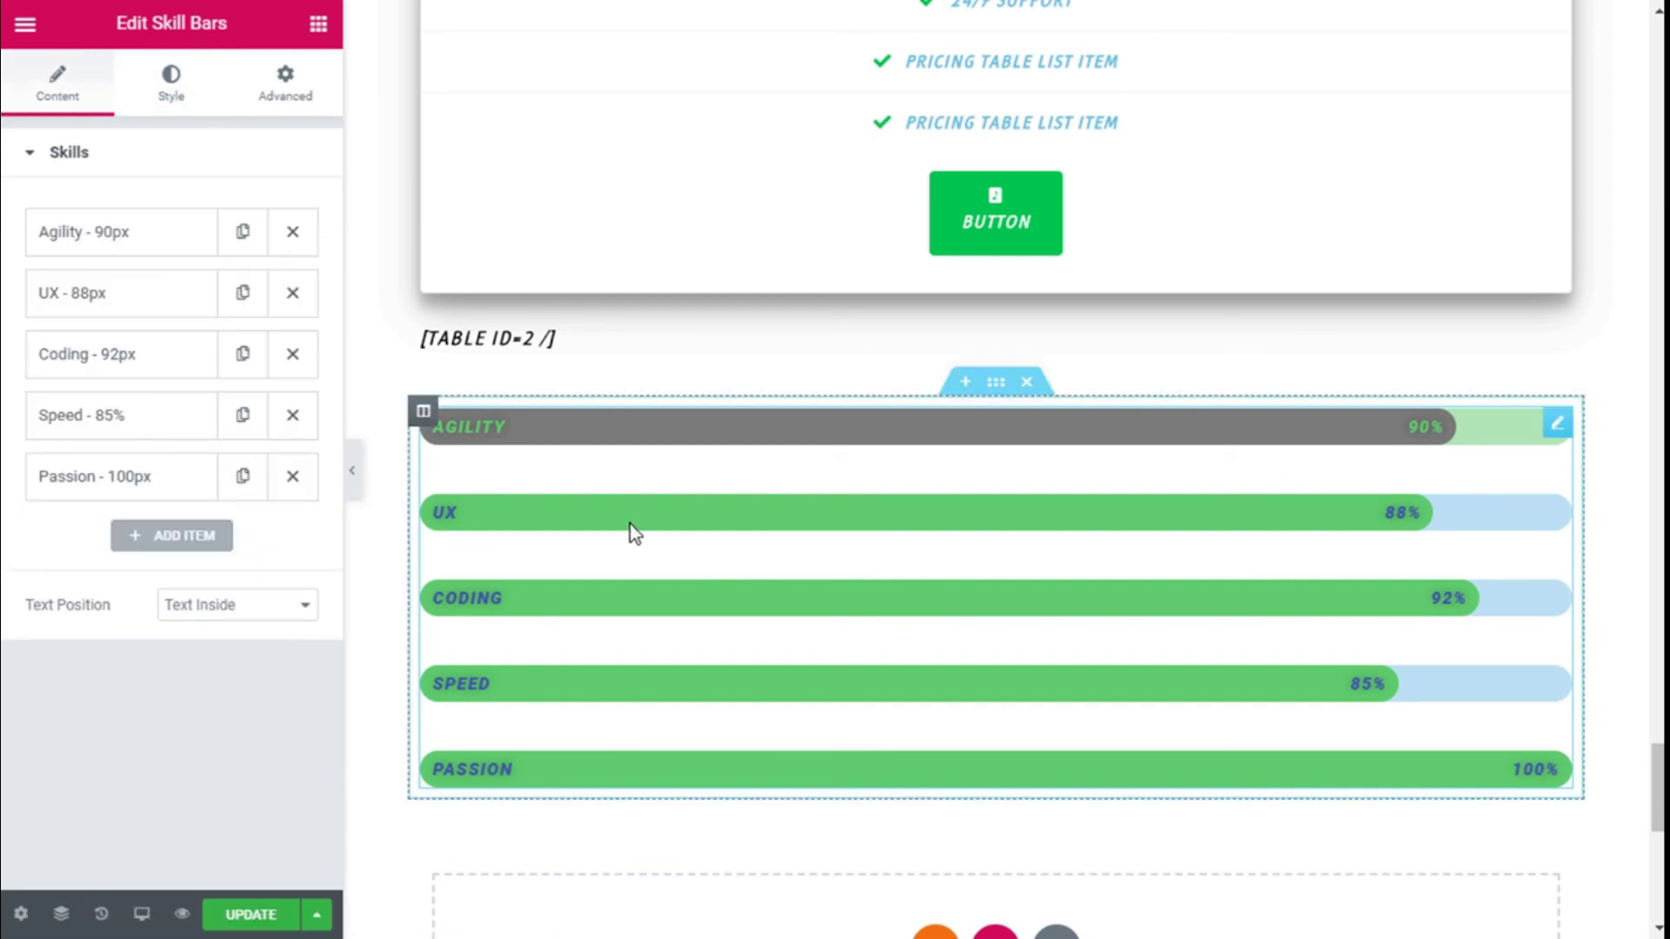
pyautogui.scroll(-2, 793, 421)
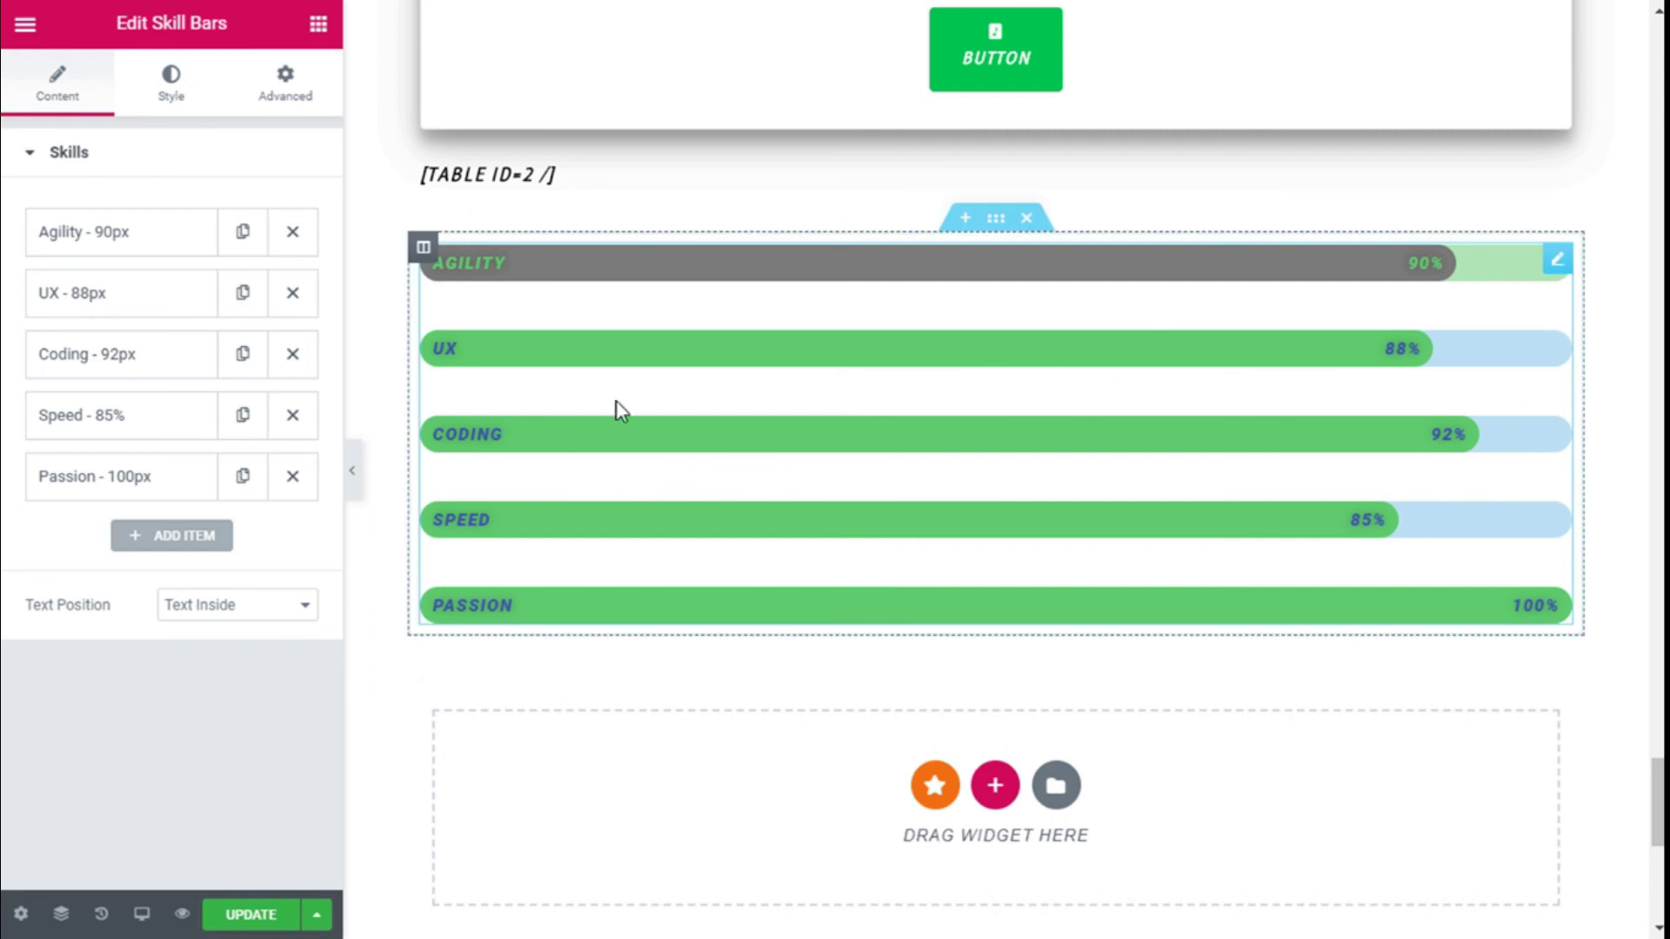
pyautogui.scroll(2, 1128, 461)
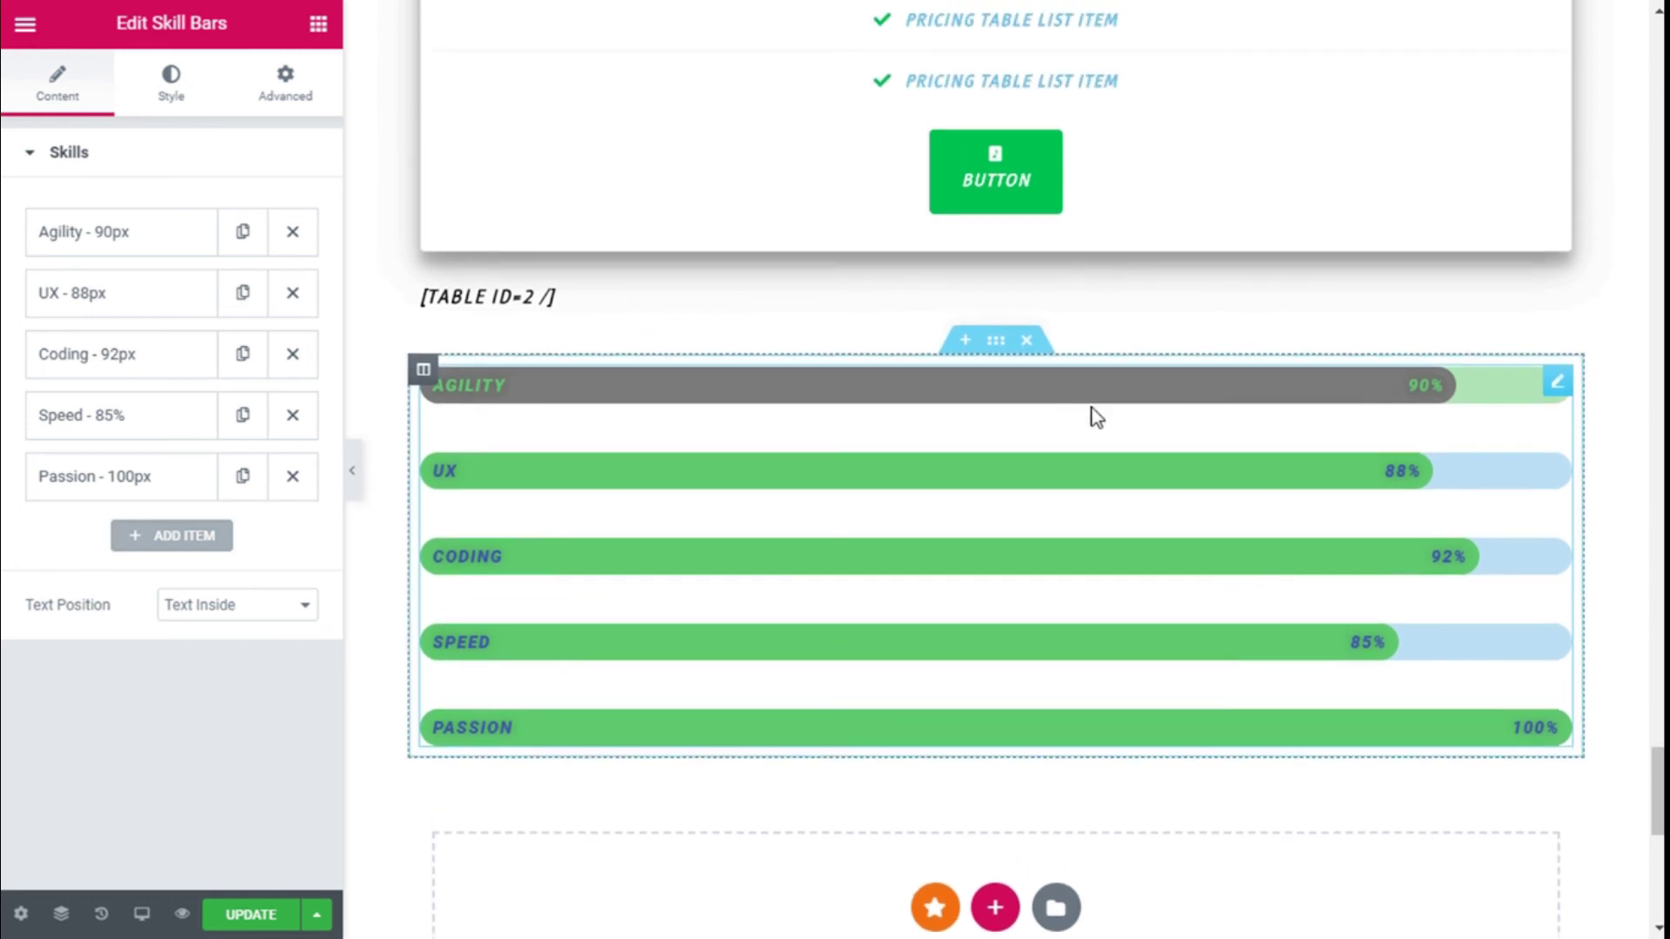
# Update the Home Page to save the five-skill Skill Bars widget with its green bars and bold italic text
pyautogui.click(261, 920)
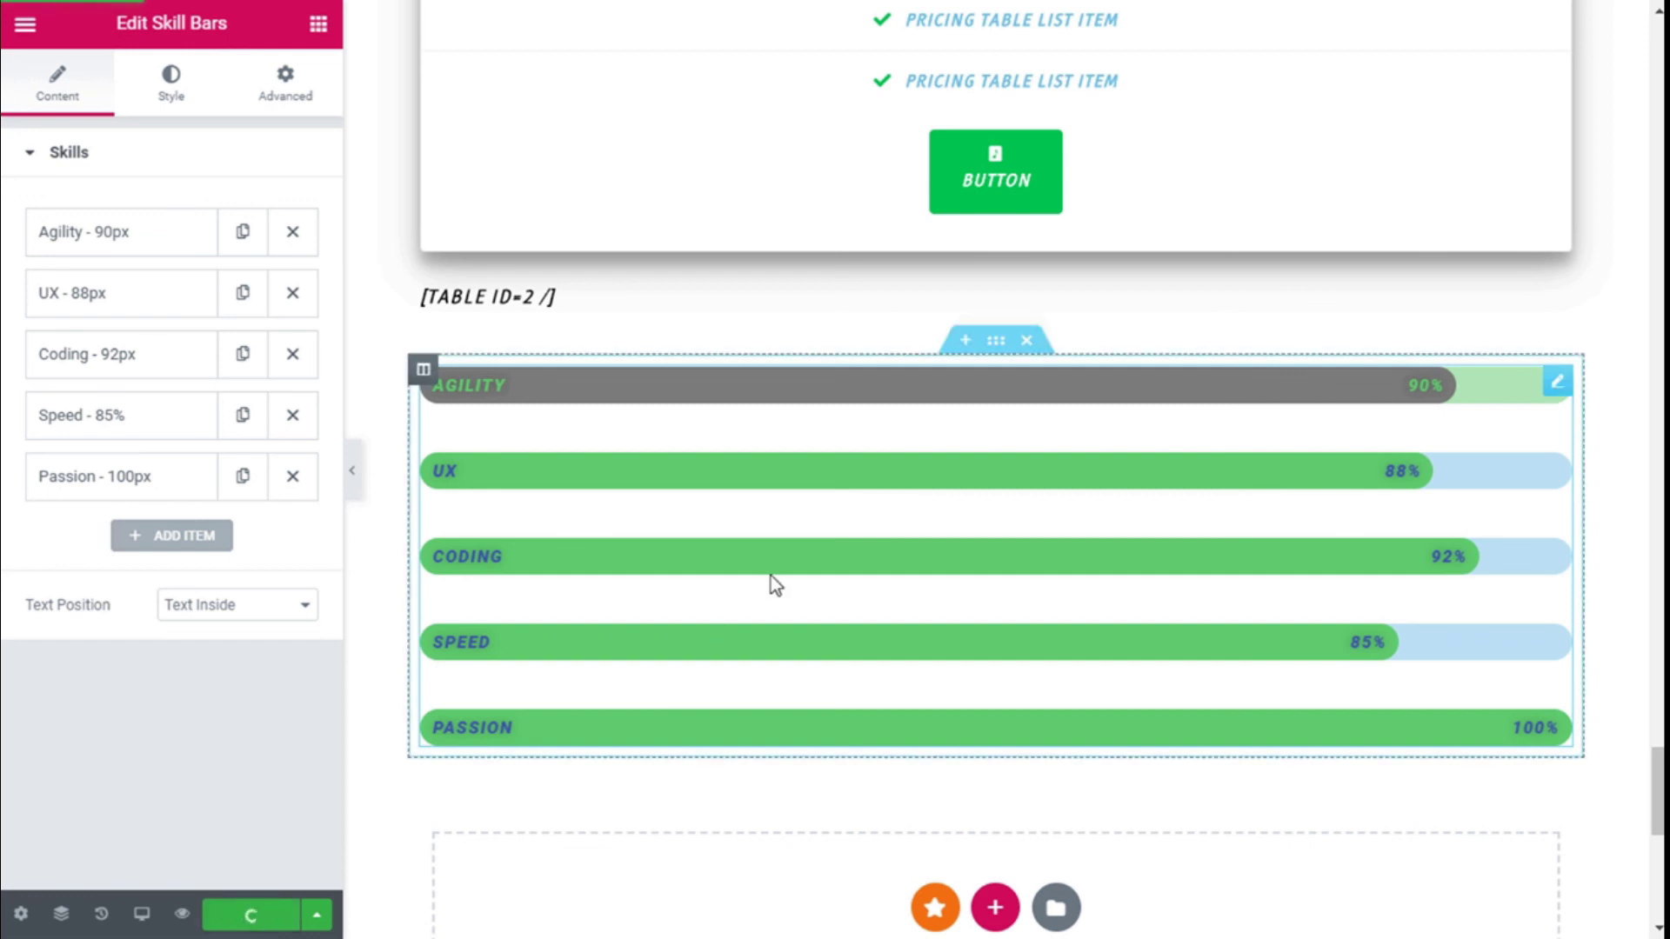